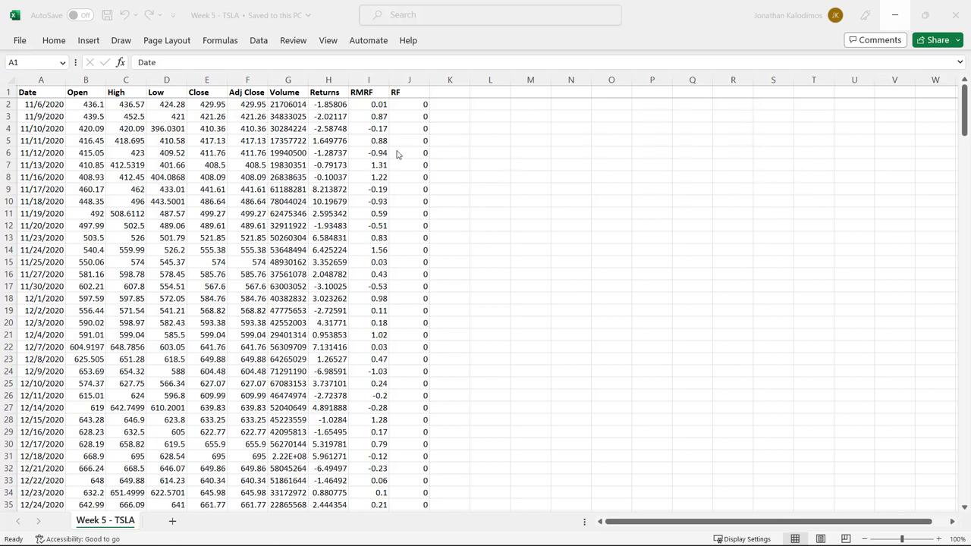
Scroll to the end of the data and select the rows around the 11/8/2021 event date.
left_click(41, 80)
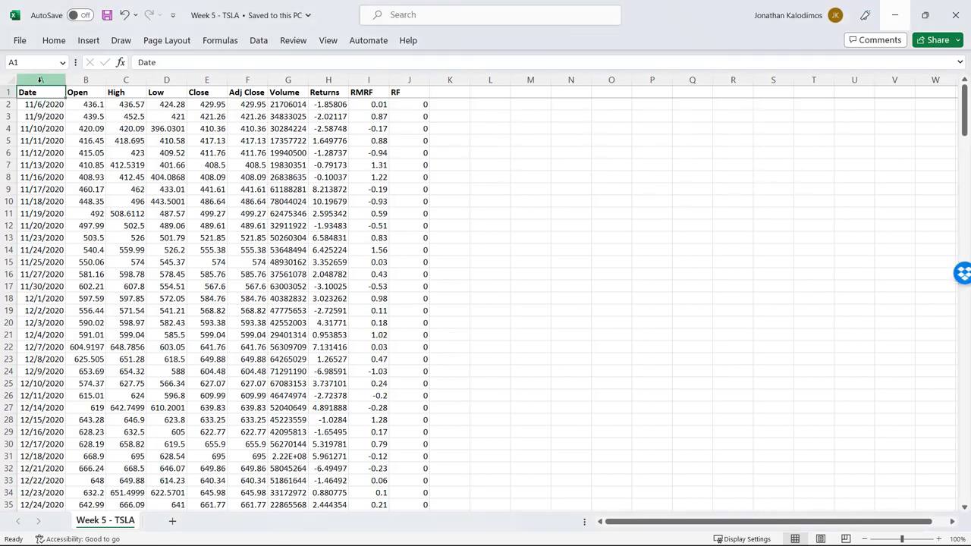
left_click(40, 80)
scroll(249, 207, "down", 20)
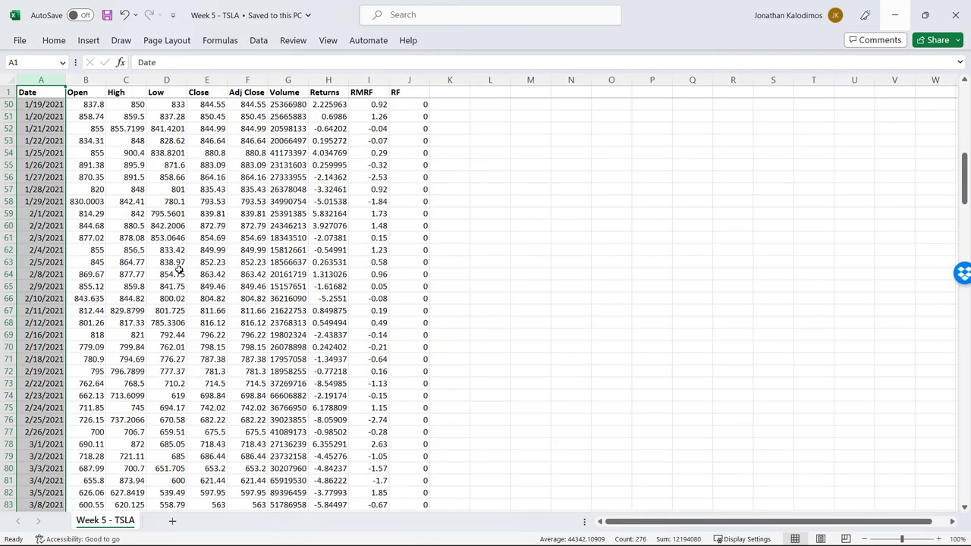
scroll(181, 265, "down", 20)
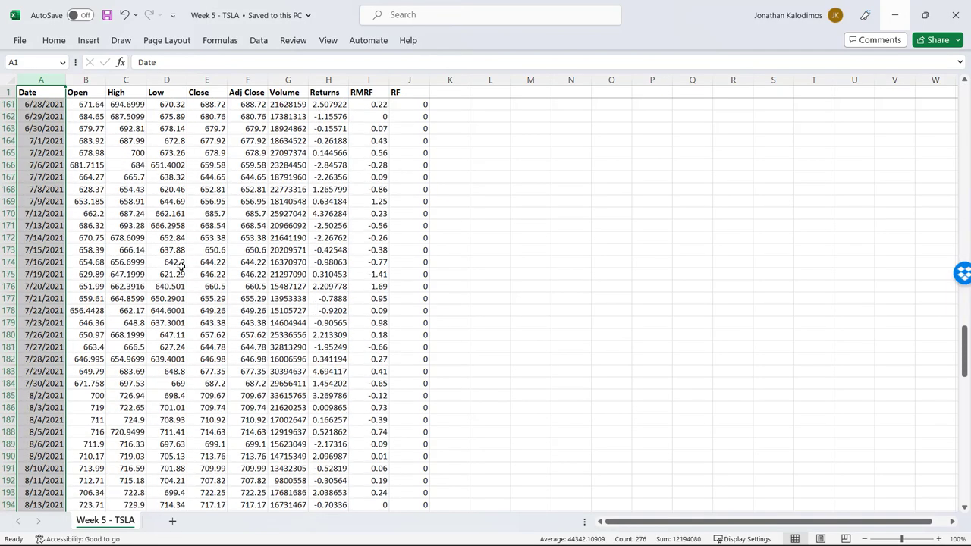
scroll(180, 265, "down", 16)
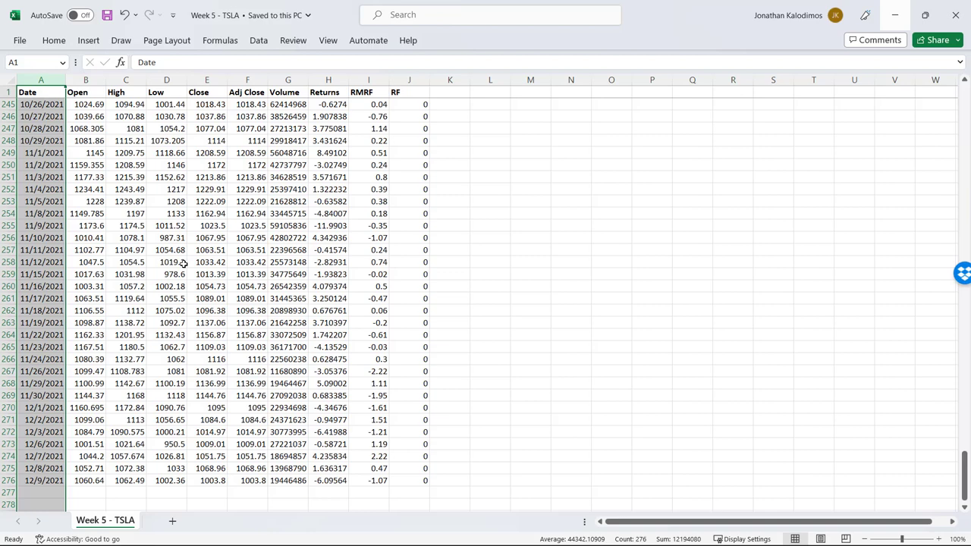
scroll(100, 253, "up", 6)
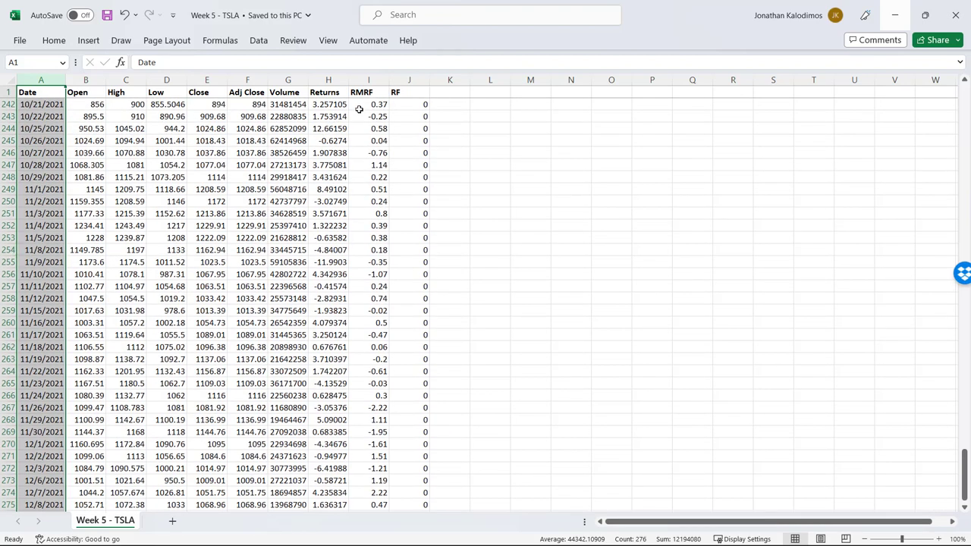
left_click(7, 250)
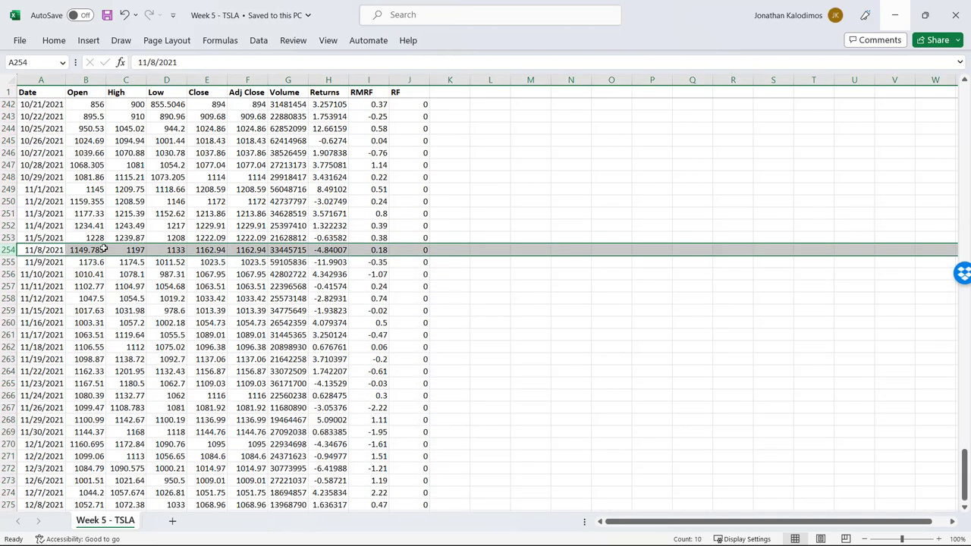
left_click(8, 237)
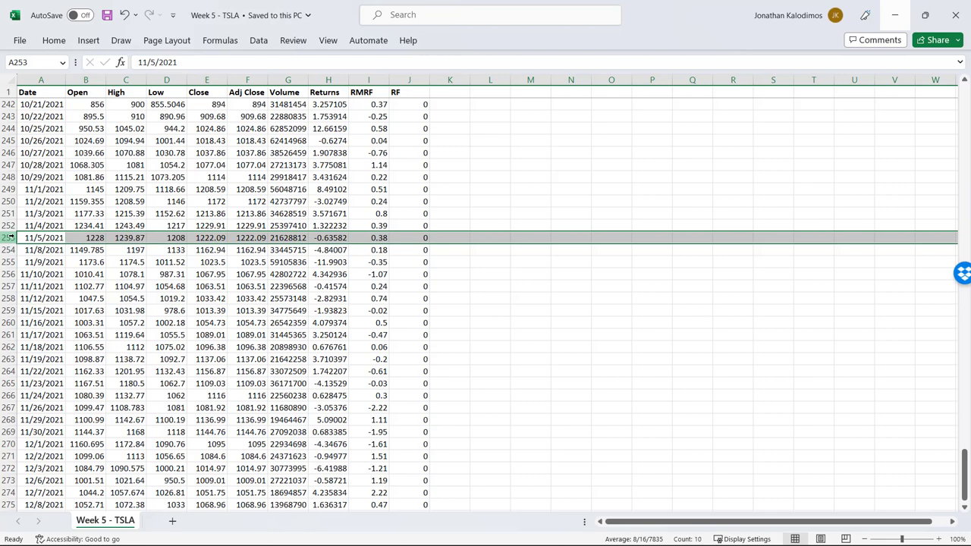
Fill cells A254:J254 on the 11/8/2021 event row yellow, then reselect that range.
left_click_drag(23, 251, 426, 251)
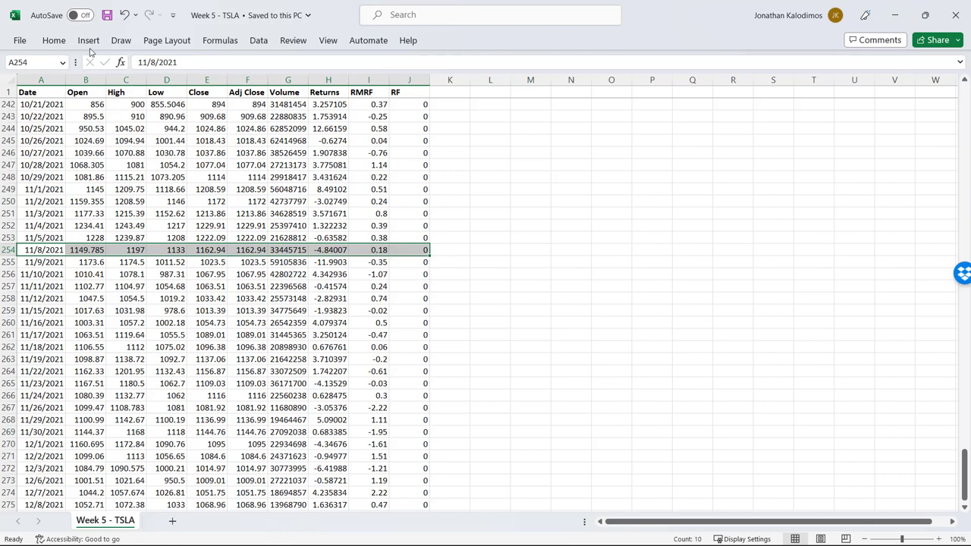
left_click(54, 41)
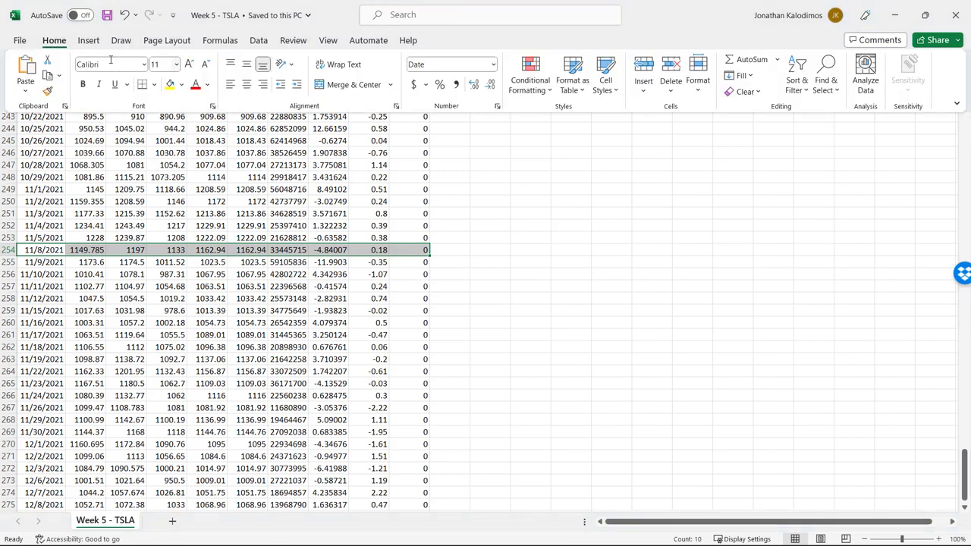
left_click(170, 84)
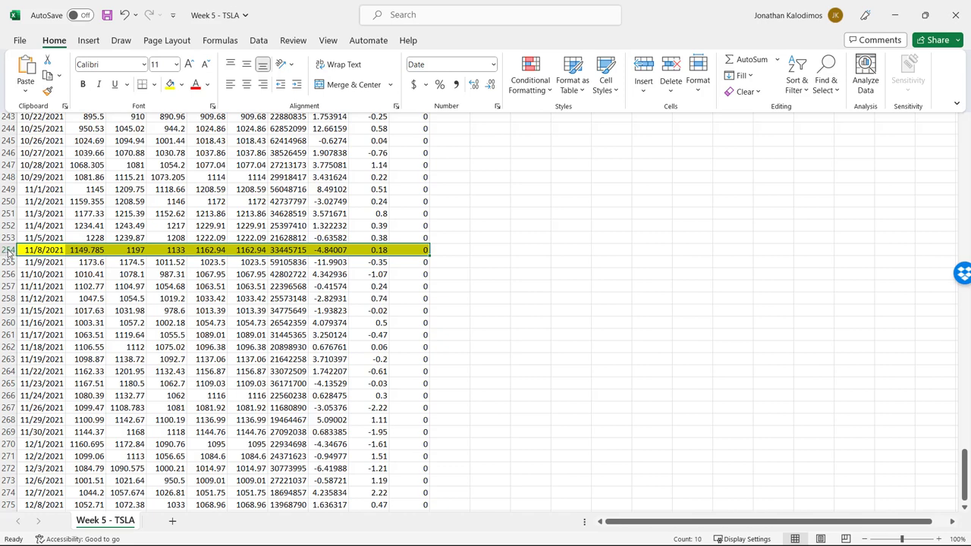
left_click(47, 251)
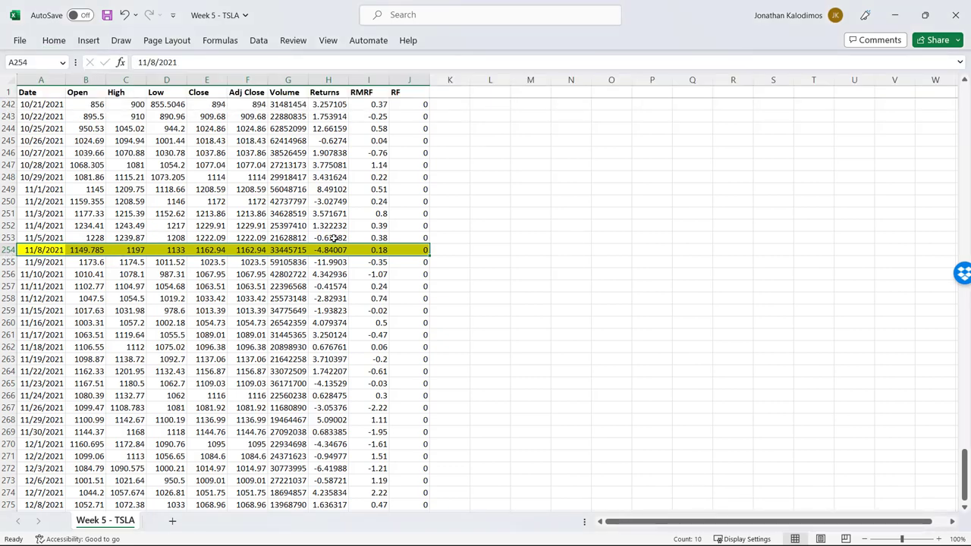
left_click(406, 250)
left_click(27, 249, "shift")
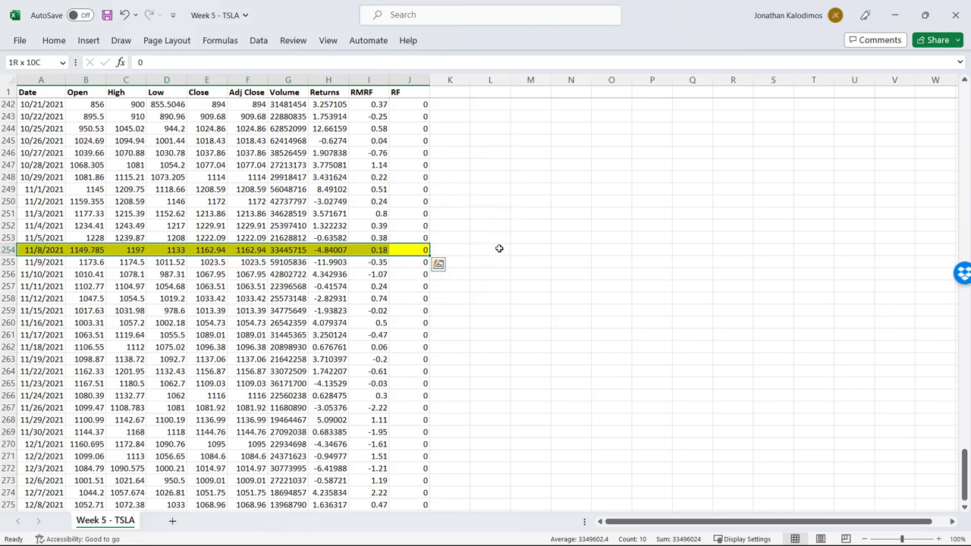
Add a 'Fake Time' heading in L1 and enter 1 in L2.
left_click(489, 91)
type("Fake")
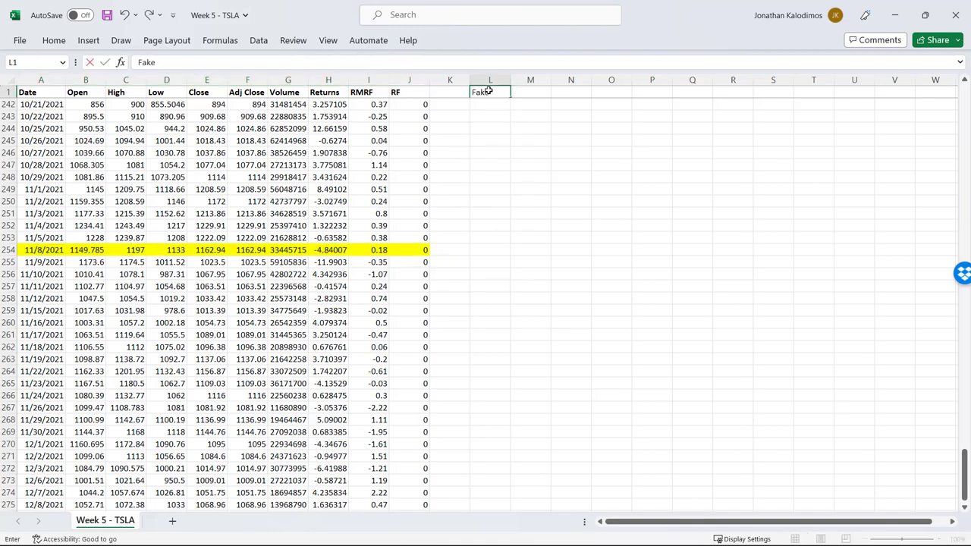
type(" Time")
key("Return")
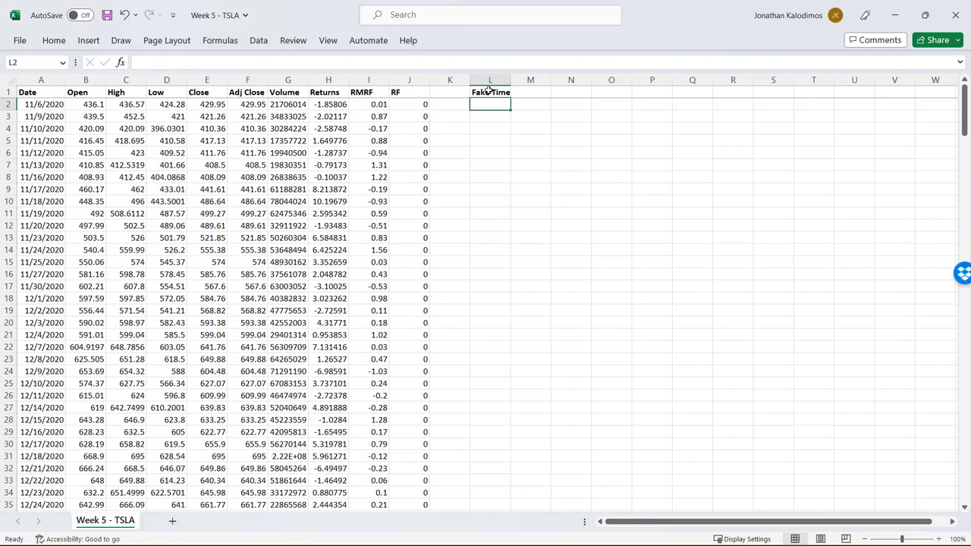
type("=")
key("Left")
key("Left")
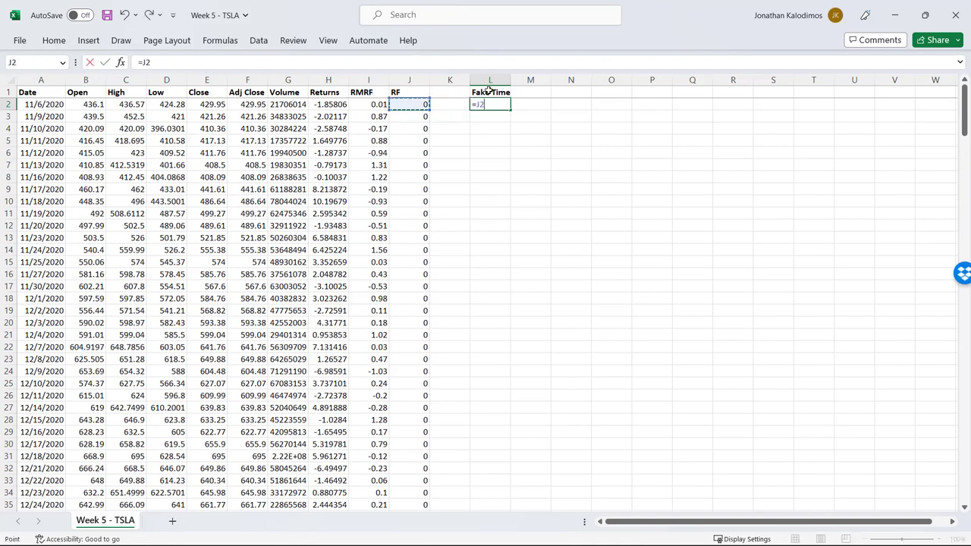
key("Right")
key("Right")
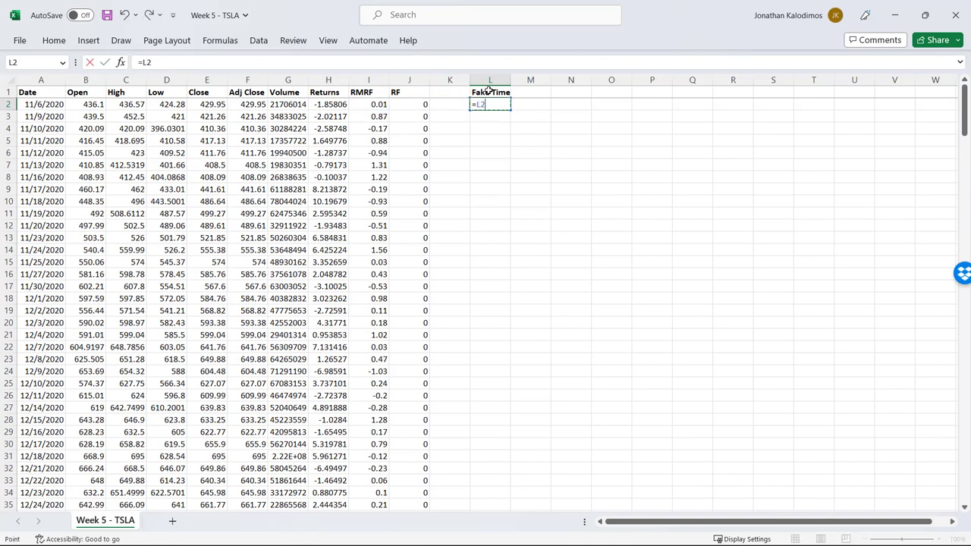
key("BackSpace")
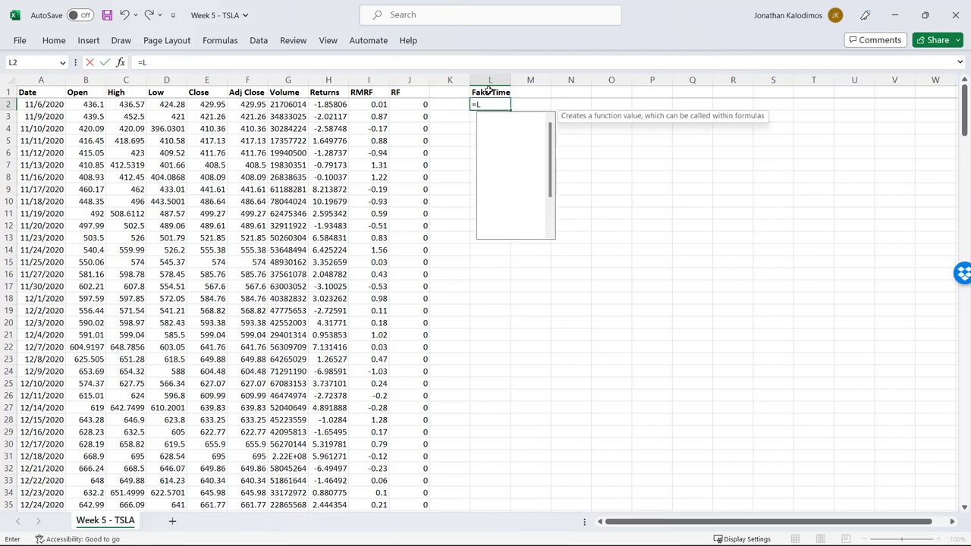
key("BackSpace")
type("1")
key("Return")
Enter =1+L2 in L3 and fill it down to L276, counting up to 275.
type("=1")
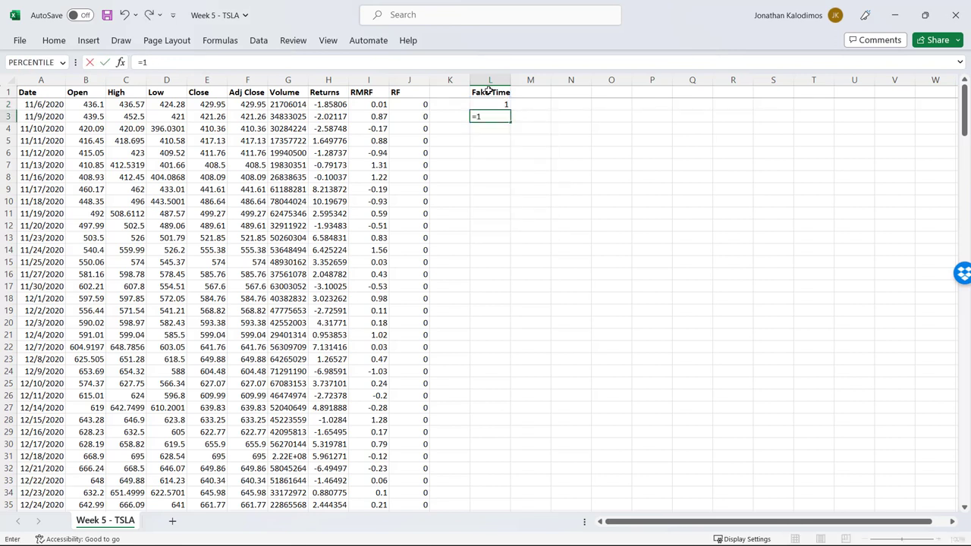
type("+")
key("Up")
key("Return")
key("Left")
key("Right")
key("Up")
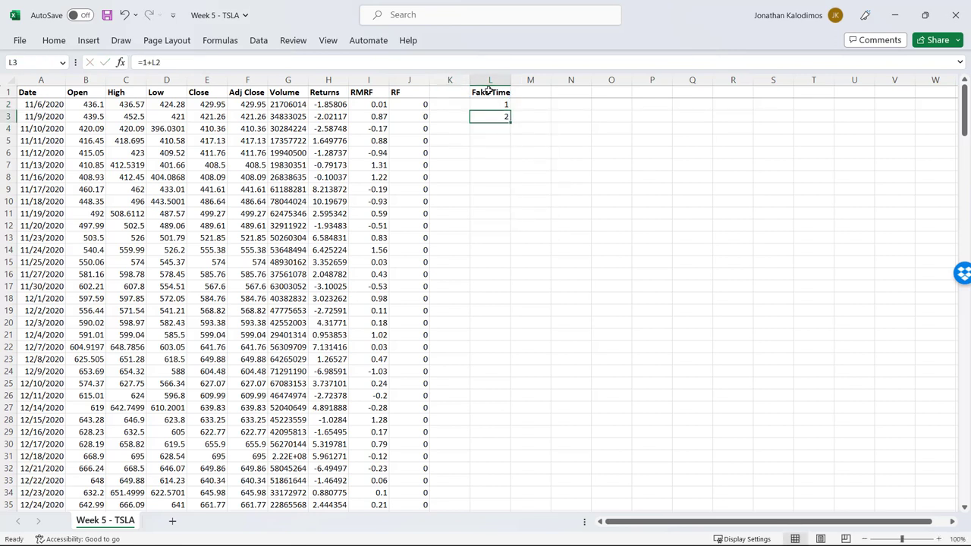
key("shift+Down")
key("shift+Down")
key("shift+Down")
key("ctrl+d")
key("Left")
key("Left")
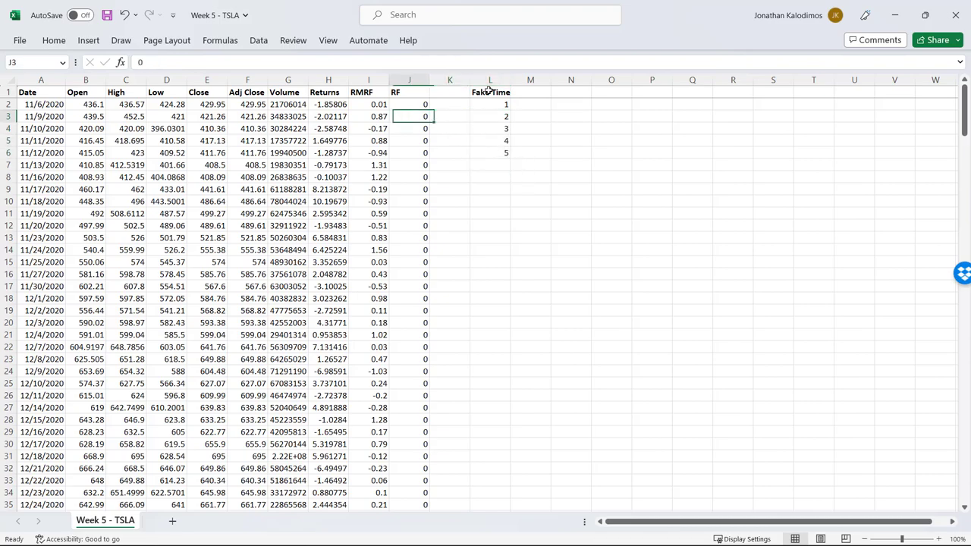
key("ctrl+Down")
key("Right")
key("Right")
key("ctrl+shift+Up")
key("ctrl+d")
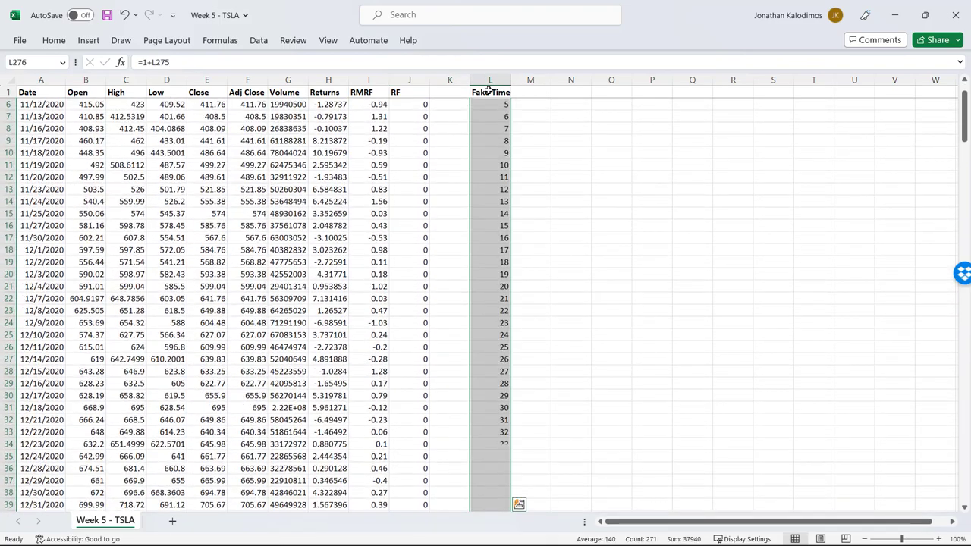
key("ctrl+Up")
key("Down")
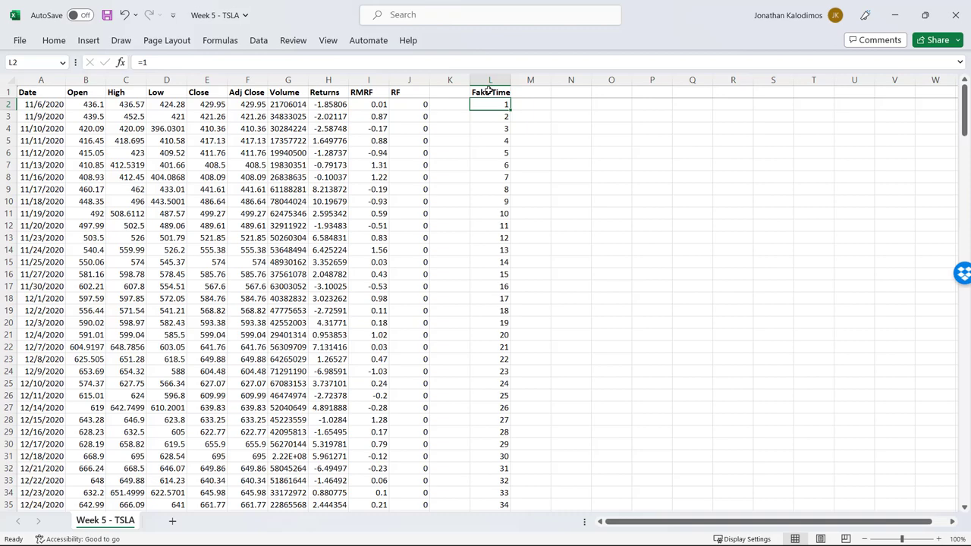
scroll(519, 275, "down", 20)
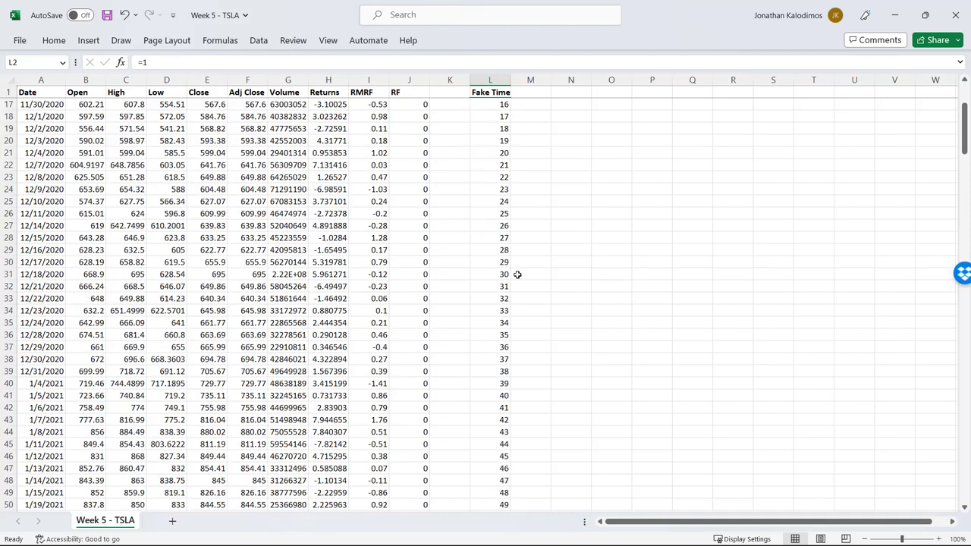
scroll(522, 285, "down", 20)
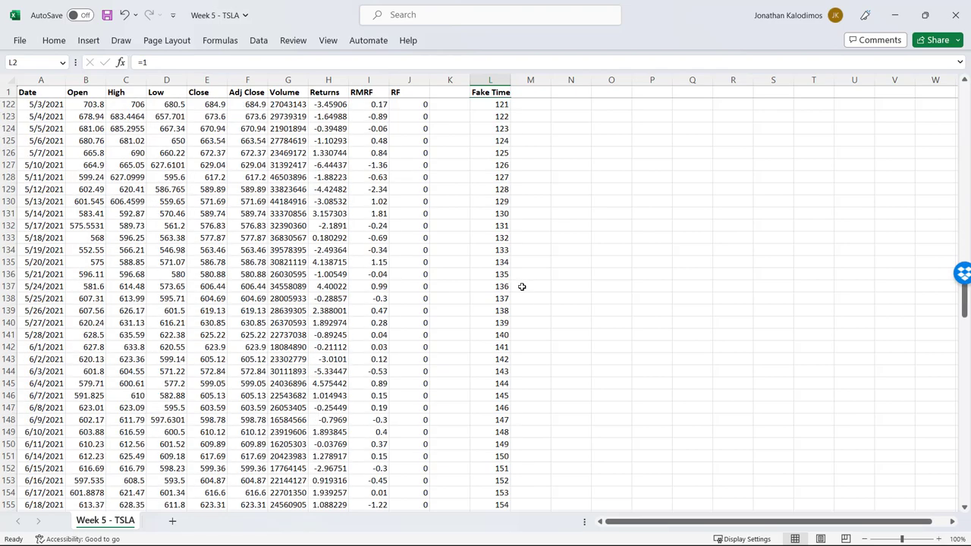
scroll(522, 286, "down", 17)
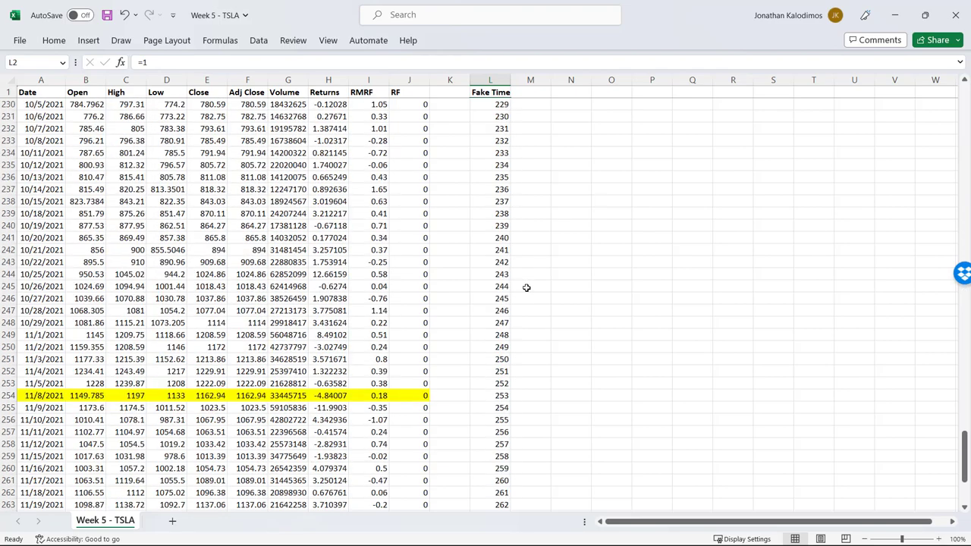
Give M254 the yellow fill and enter trial numbers 1, 2, 3 in M255:M257.
left_click(525, 394)
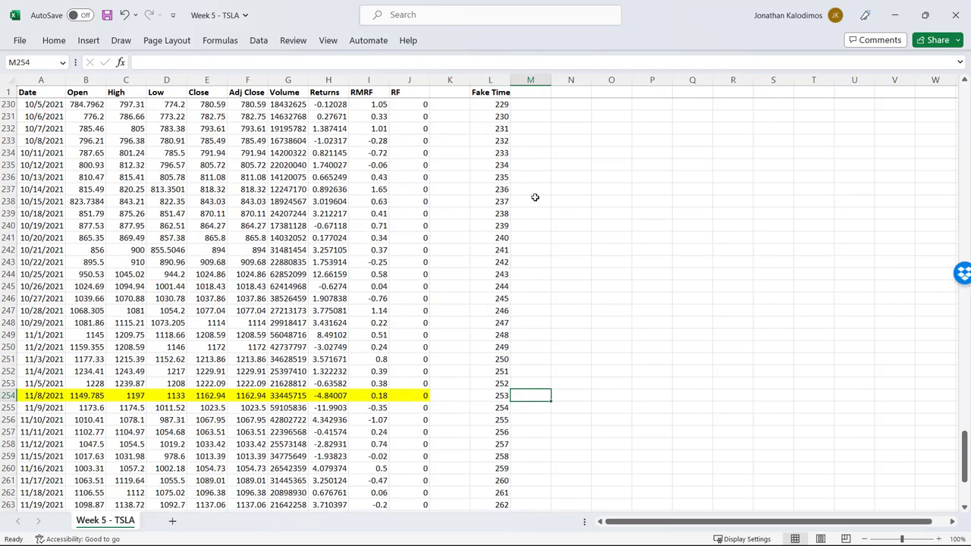
scroll(511, 430, "down", 1)
key("F4")
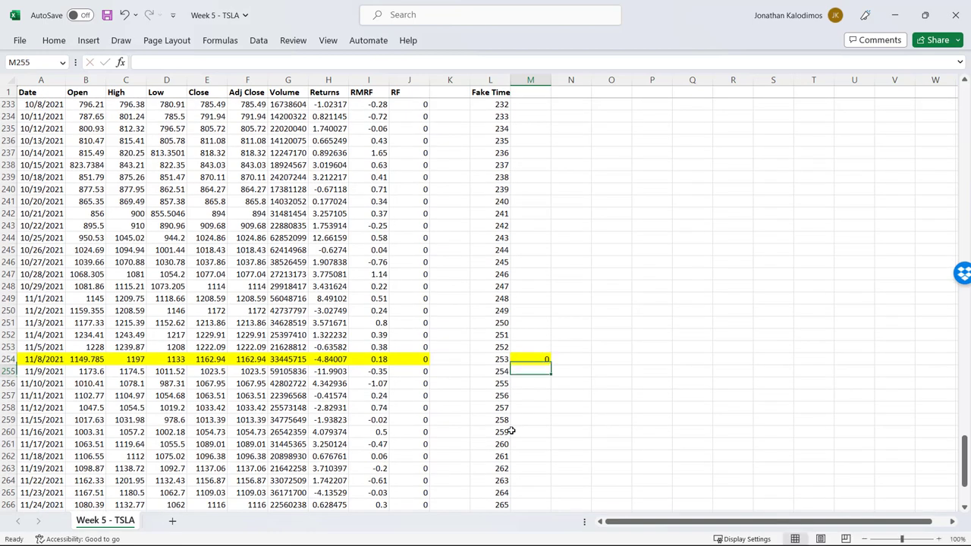
key("Return")
type("1")
key("Return")
type("2")
key("Return")
type("3")
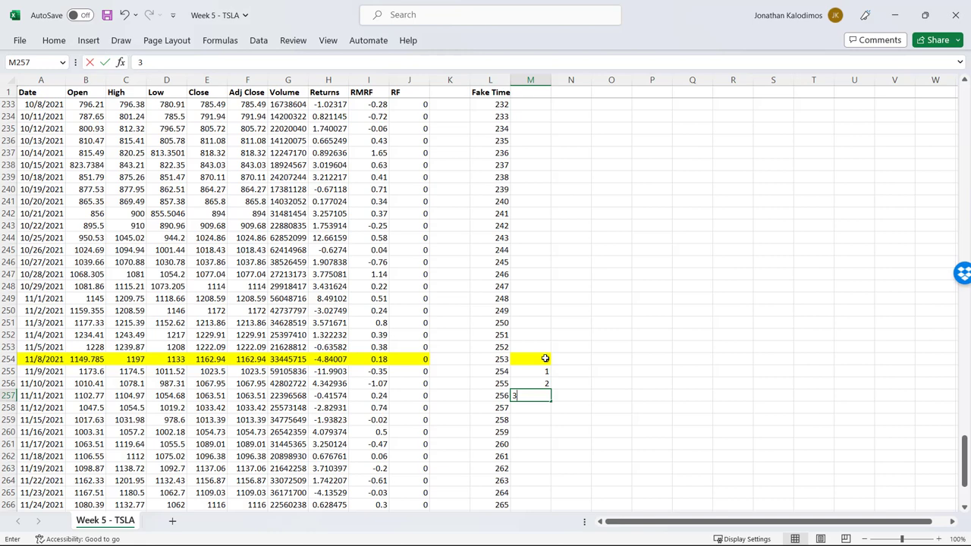
key("Return")
Enter 0 in M254 and -2, -1 in M252:M253 as trial event numbers.
left_click(545, 359)
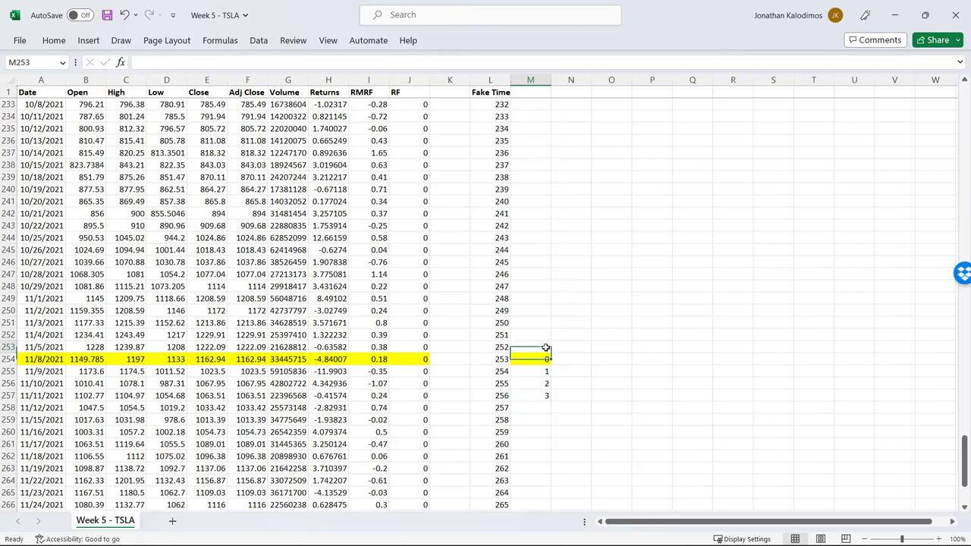
type("0")
left_click(544, 345)
key("Down")
key("Up")
key("Down")
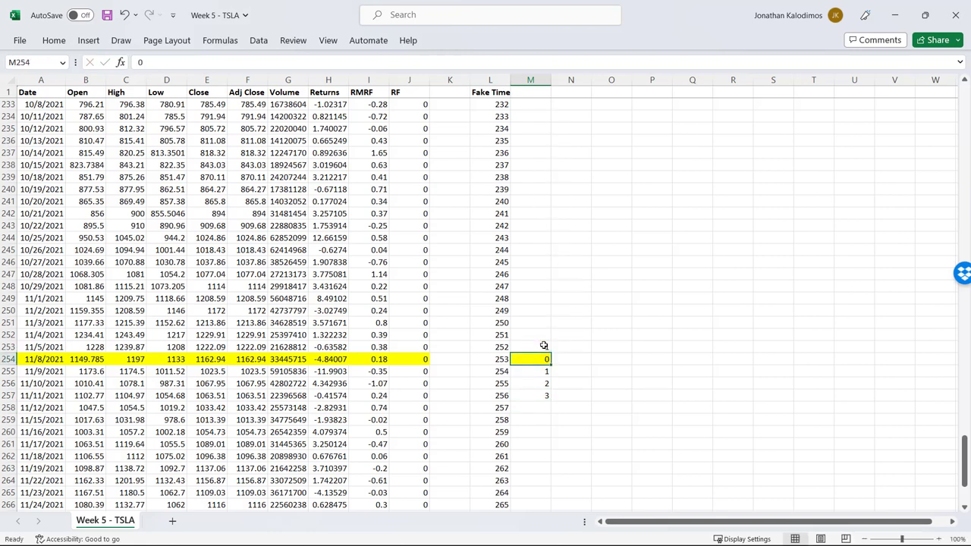
key("Up")
key("Up")
type("-2")
key("Return")
type("-1")
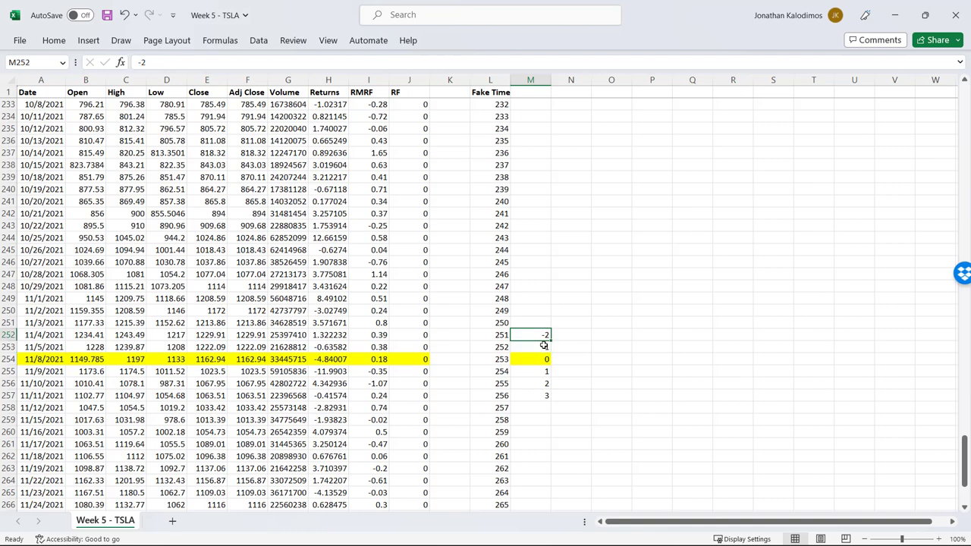
key("shift+Return")
Copy empty cell M249 and paste it over the trial numbers to blank them.
left_click(544, 295)
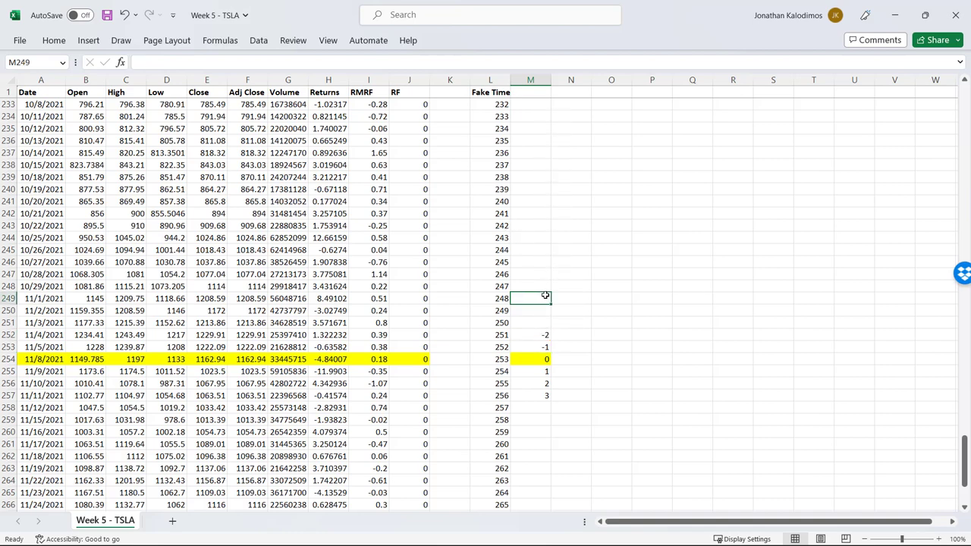
key("ctrl+c")
key("Down")
key("Down")
key("Down")
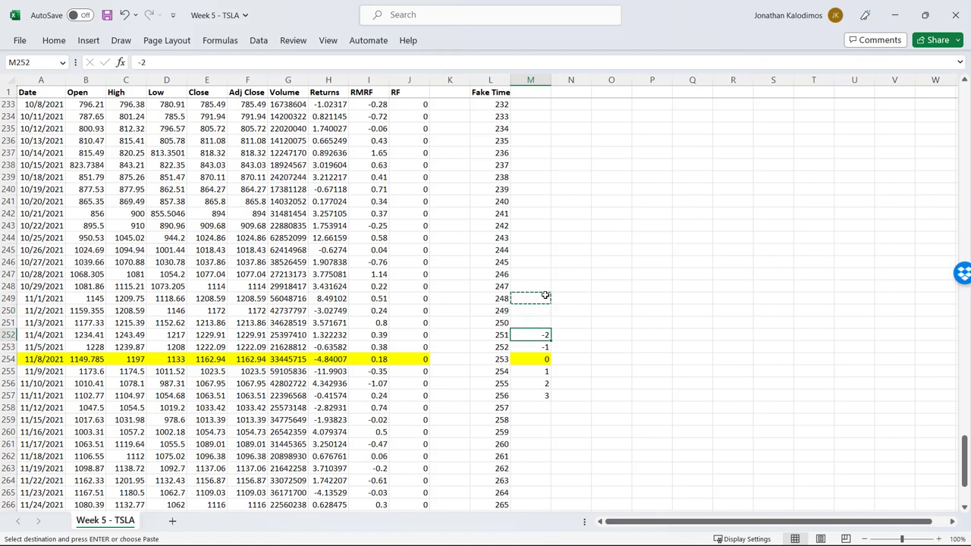
key("shift+Right")
key("shift+Down")
key("shift+Down")
key("shift+Down")
key("shift+Down")
key("shift+Down")
key("shift+Down")
key("shift+Down")
key("shift+Down")
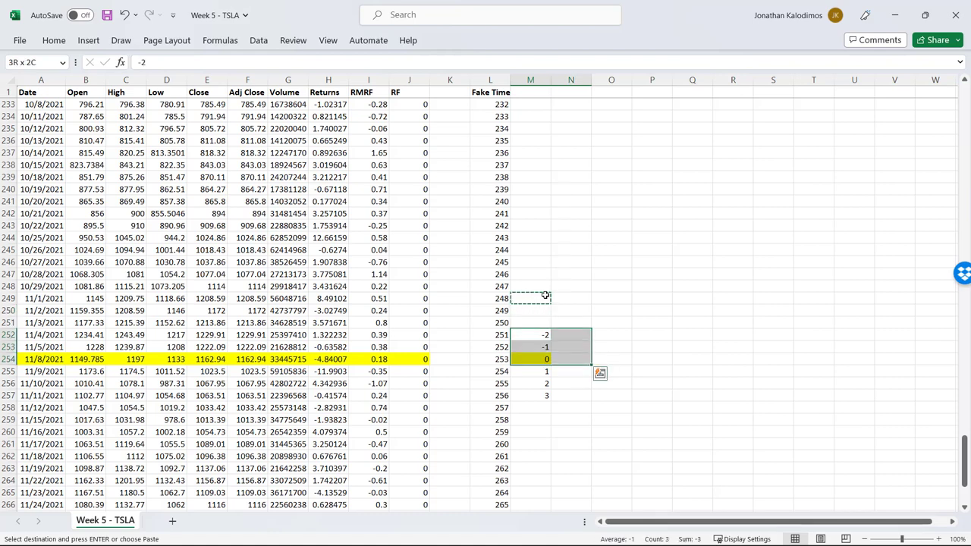
key("shift+Right")
key("shift+Right")
key("shift+Right")
key("alt+e")
key("p")
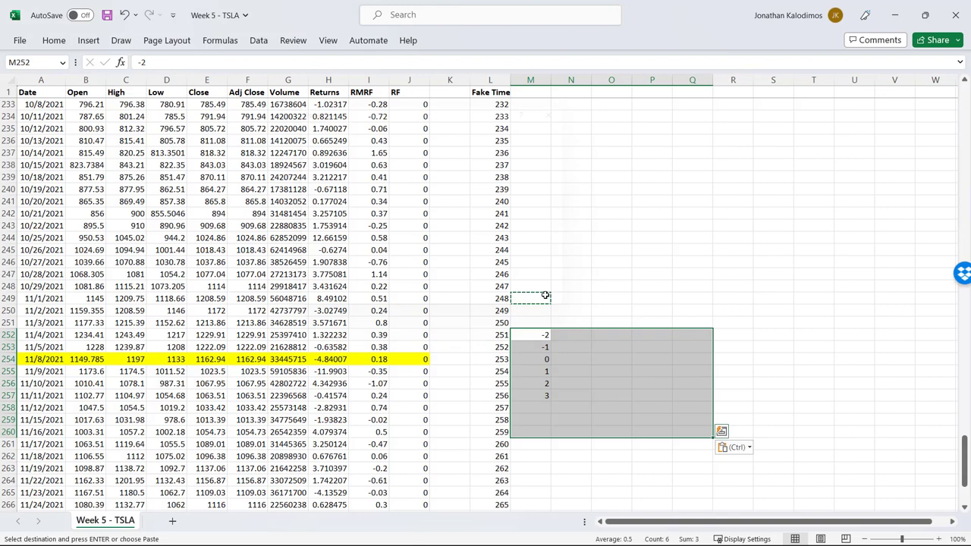
key("Escape")
key("Left")
key("Right")
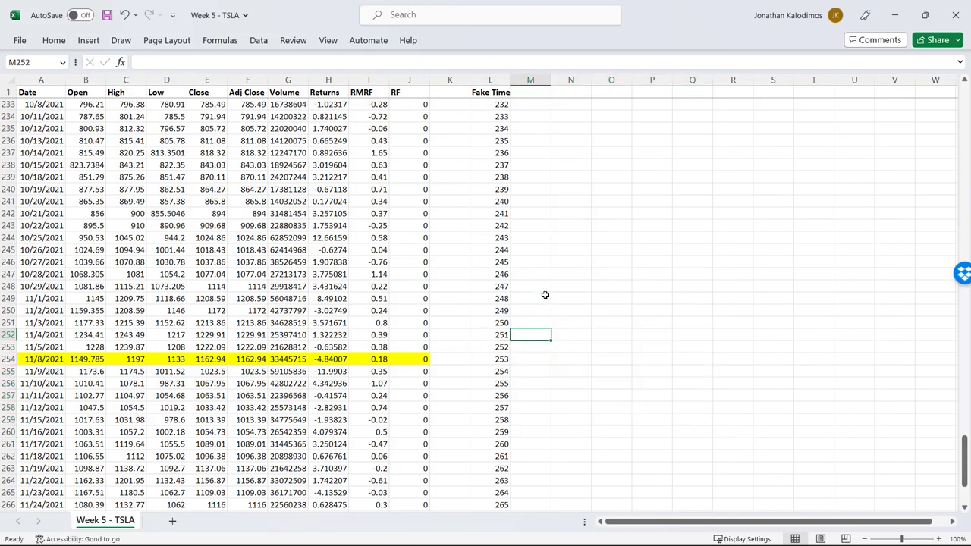
Enter the heading 'Event Time' in cell M1.
left_click(531, 79)
left_click(537, 93)
type("Ev")
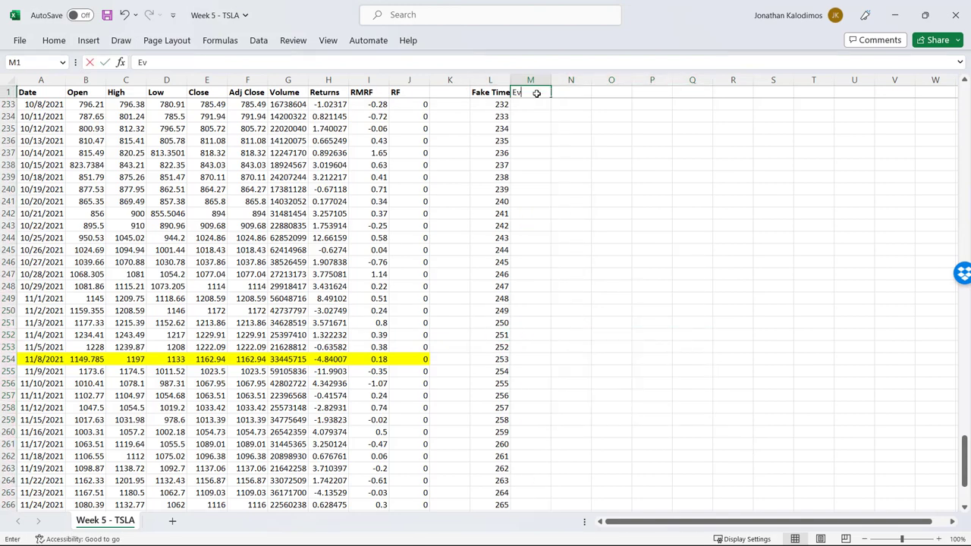
type("ent")
key("Return")
key("Up")
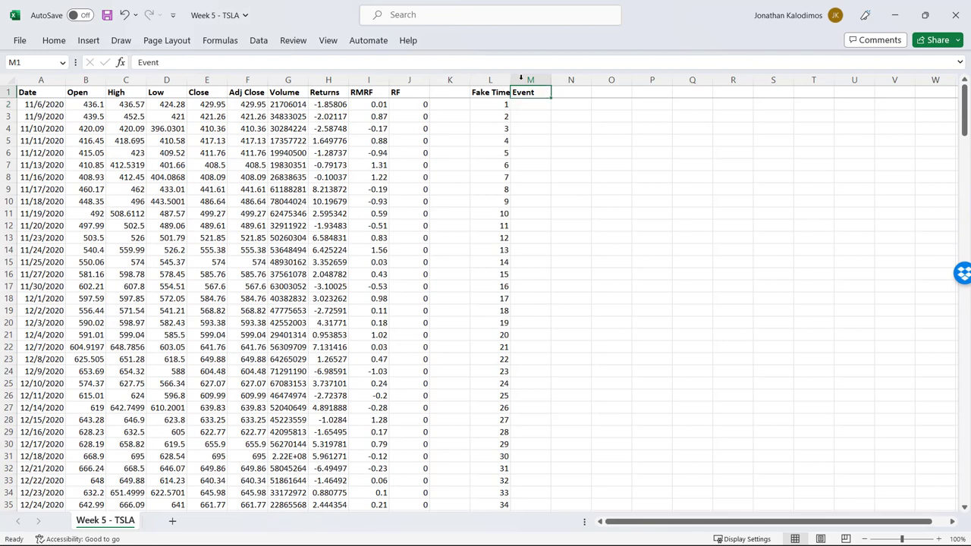
left_click(330, 62)
type("Time")
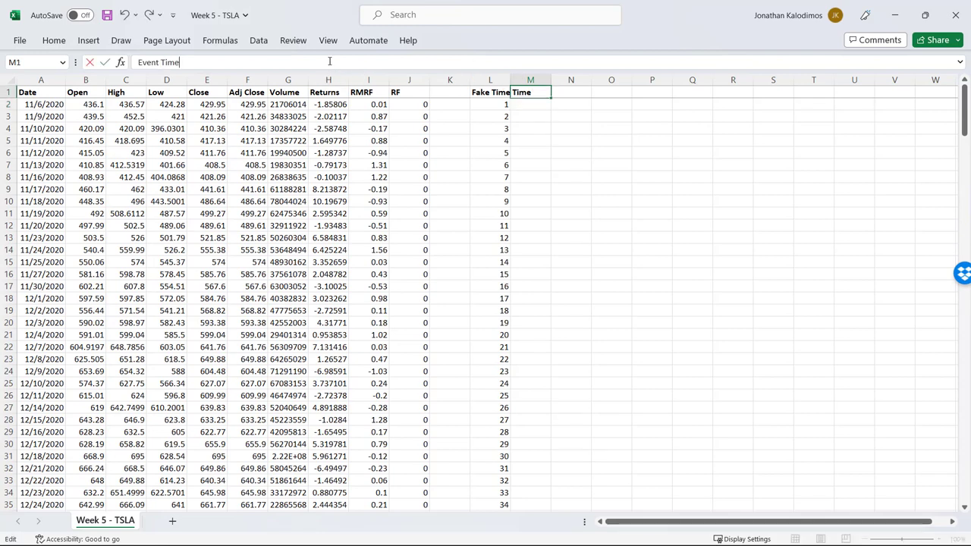
key("Return")
Enter =L254-$L$254 in M254 and fill it down a week, giving 0 to 7.
scroll(451, 251, "down", 17)
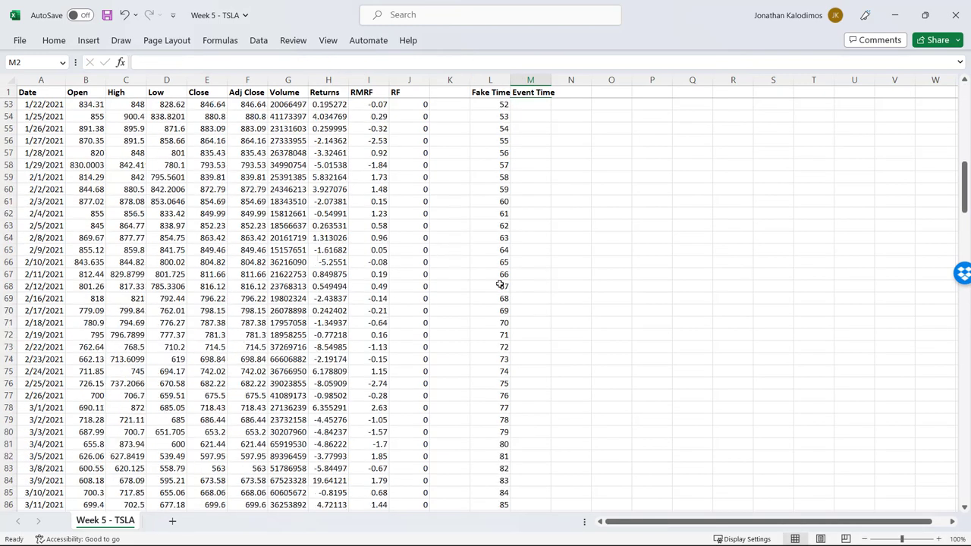
left_click(500, 285)
key("ctrl+Down")
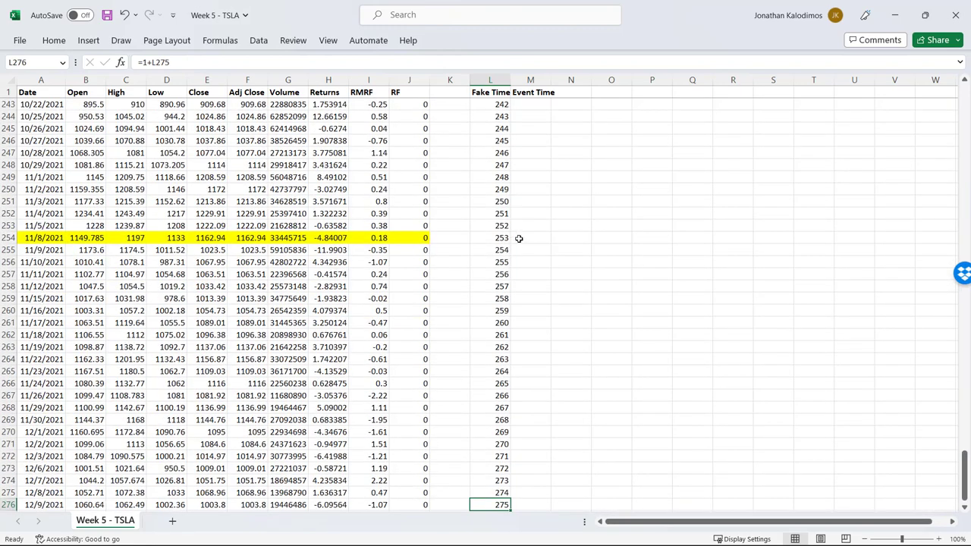
left_click(519, 238)
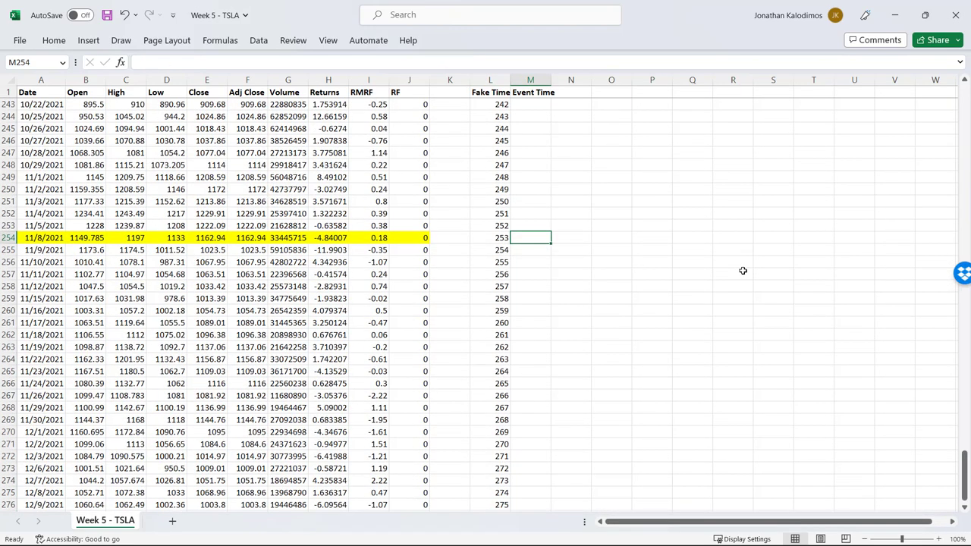
type("=")
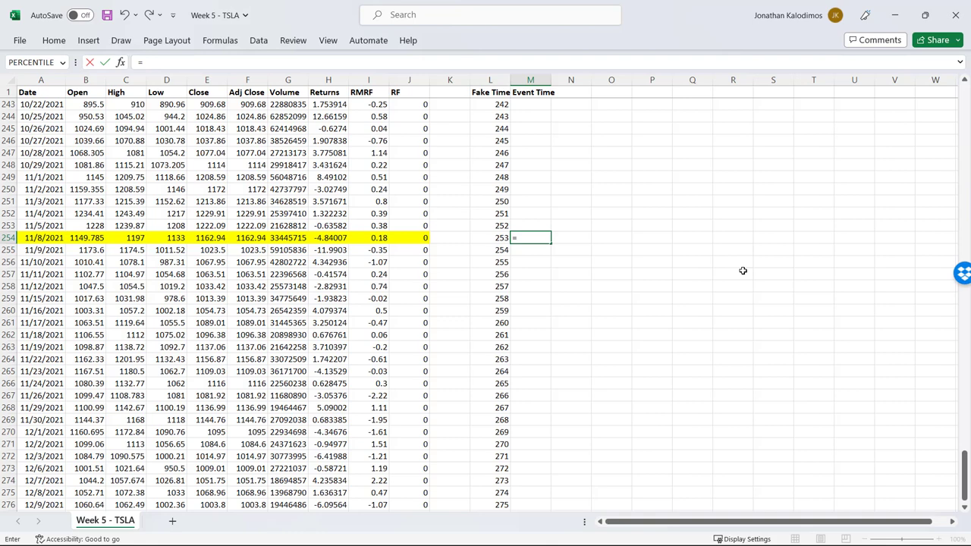
key("Left")
type("-")
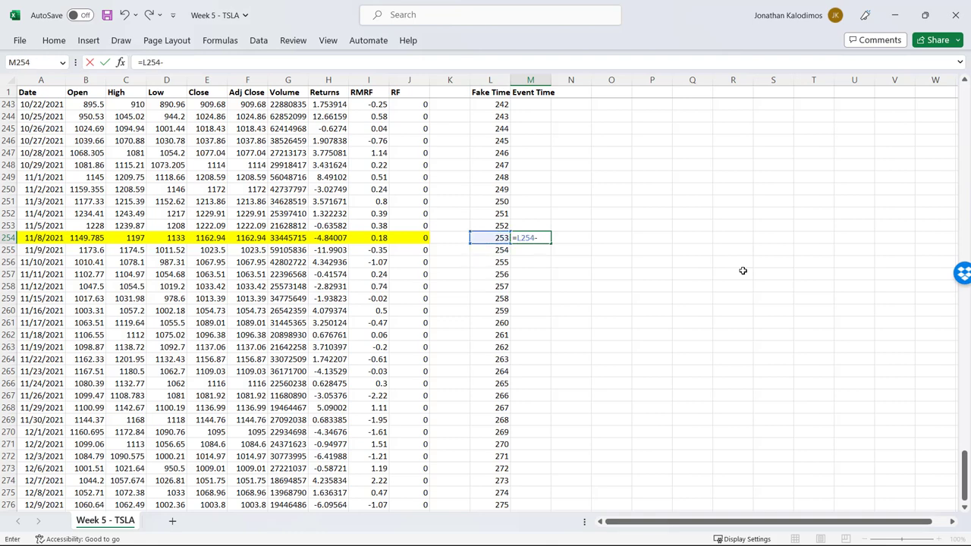
left_click(497, 237)
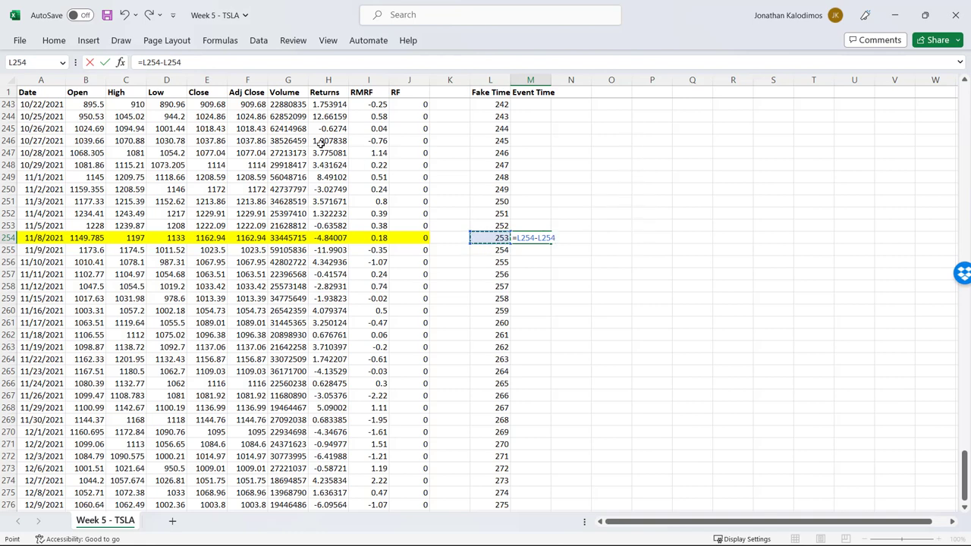
left_click(175, 64)
key("F4")
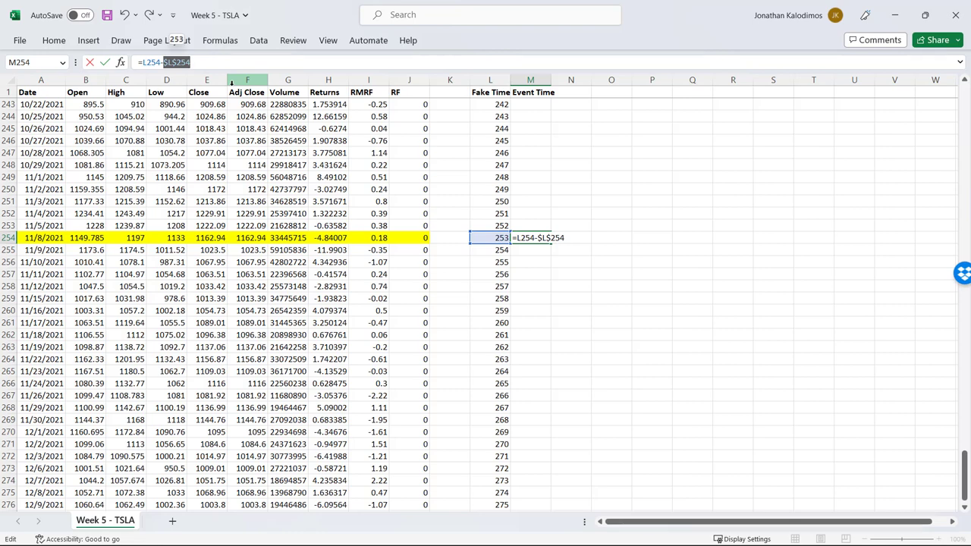
key("Return")
key("Up")
key("shift+Down")
key("shift+Down")
key("shift+Down")
key("shift+Down")
key("shift+Down")
key("shift+Down")
key("shift+Down")
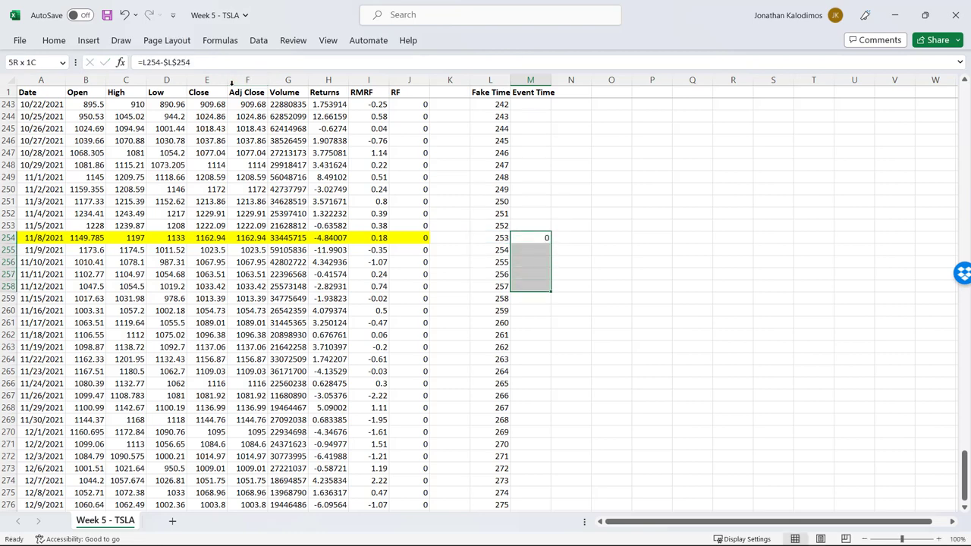
key("ctrl+d")
key("Down")
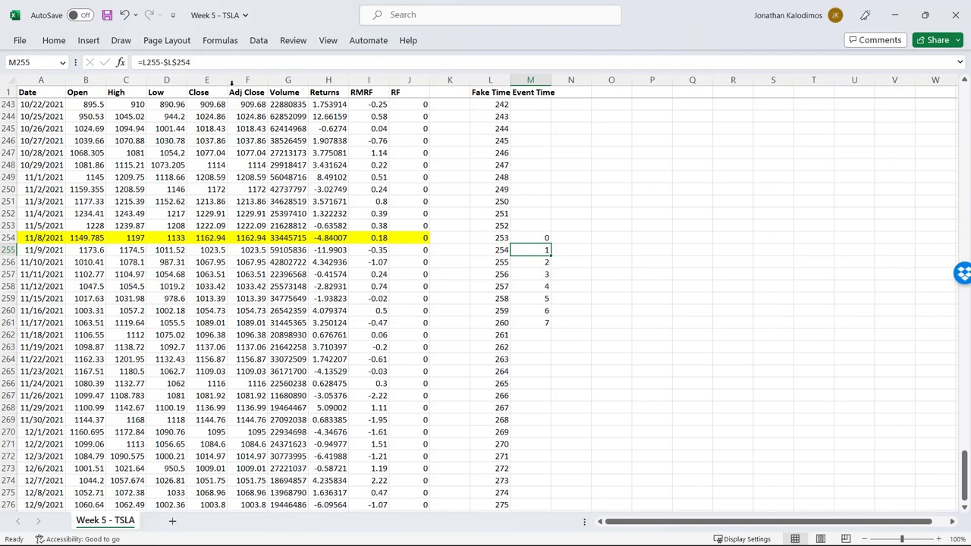
key("F2")
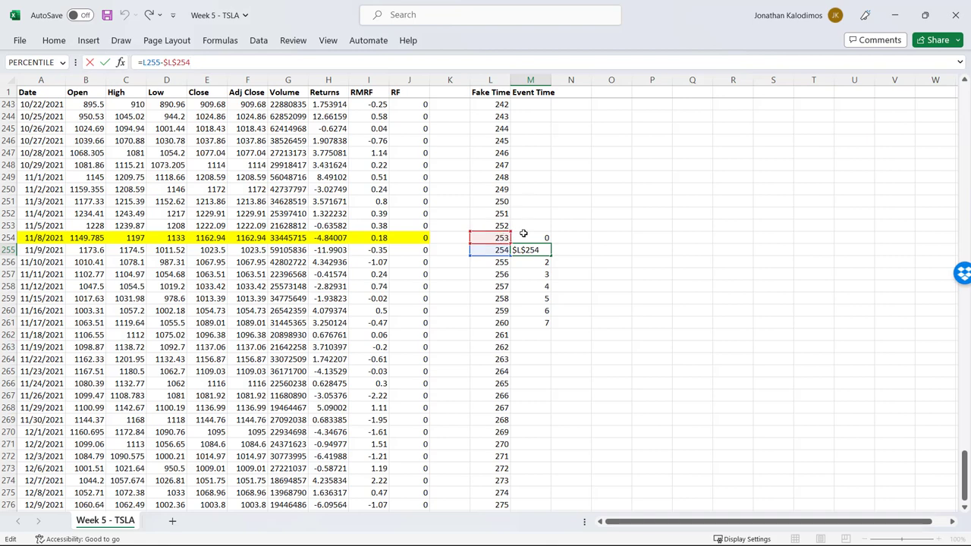
key("Escape")
Copy the M254 formula into M2 through the event row and down to M276.
left_click(494, 238)
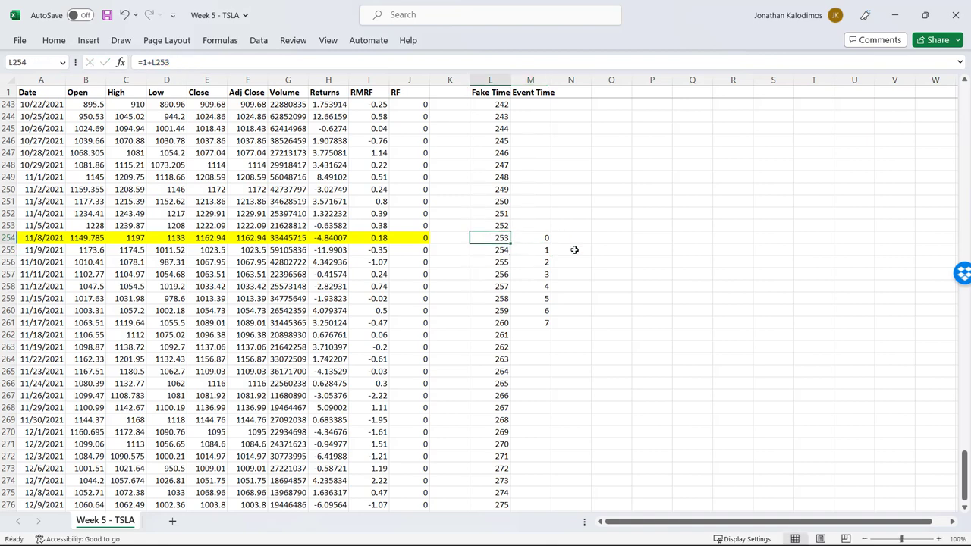
left_click(538, 238)
key("ctrl+c")
key("ctrl+Up")
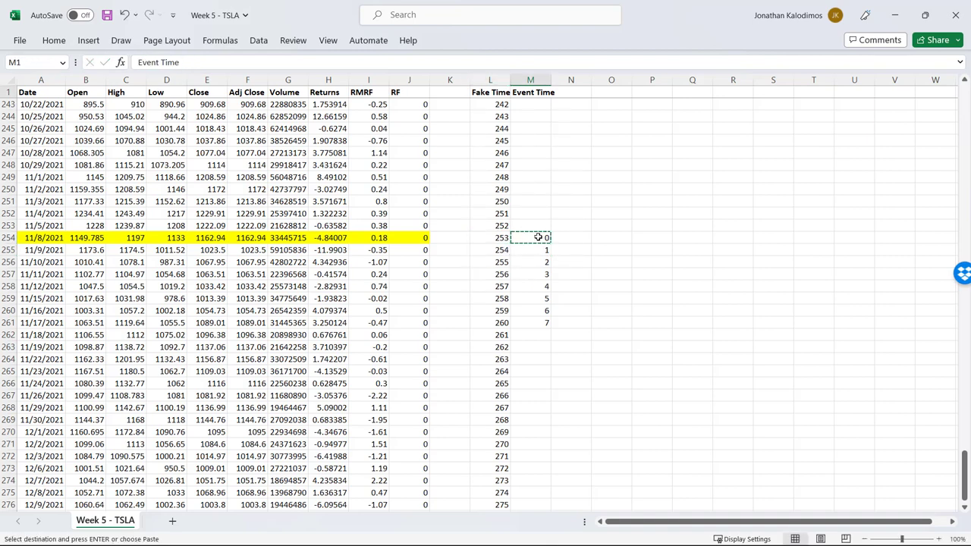
key("Down")
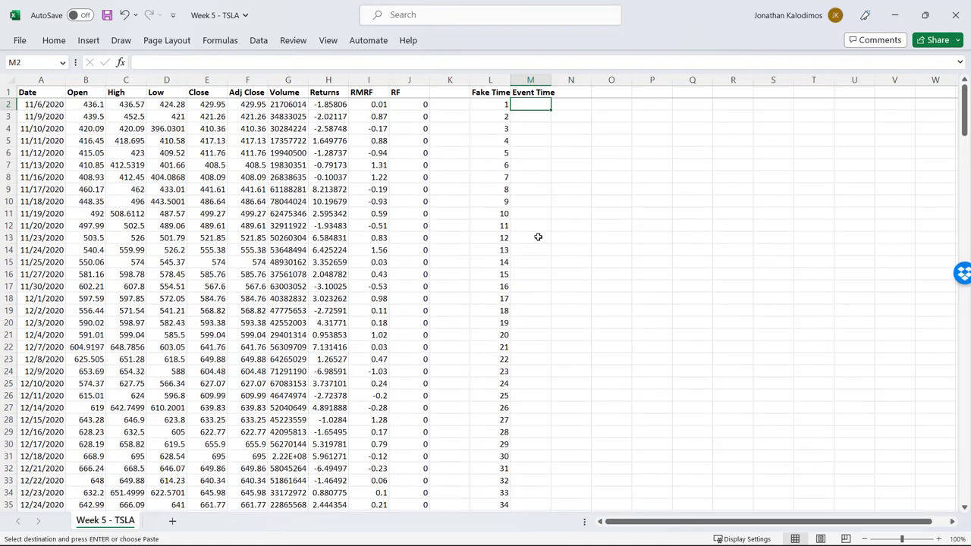
key("ctrl+shift+Down")
key("ctrl+shift+Up")
key("ctrl+shift+Down")
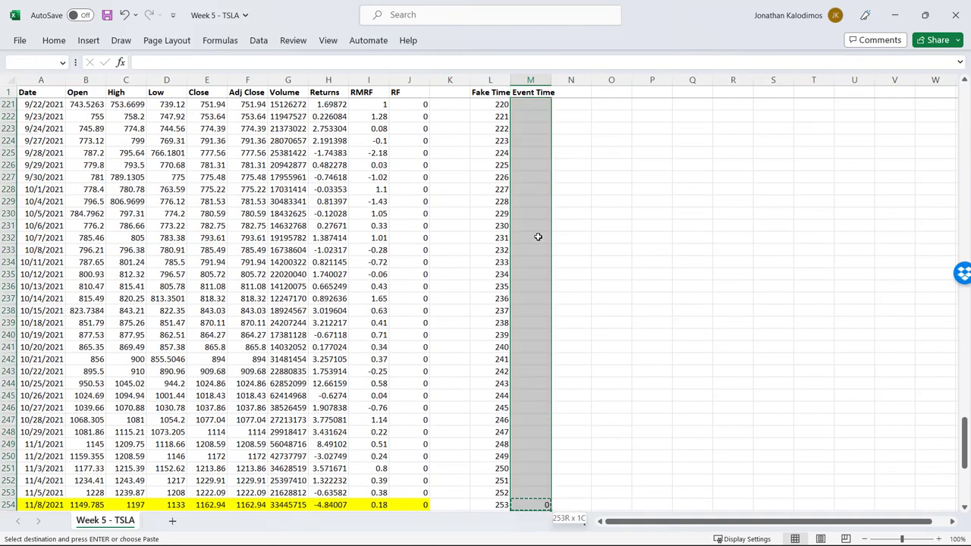
key("ctrl+shift+Up")
key("ctrl+shift+Down")
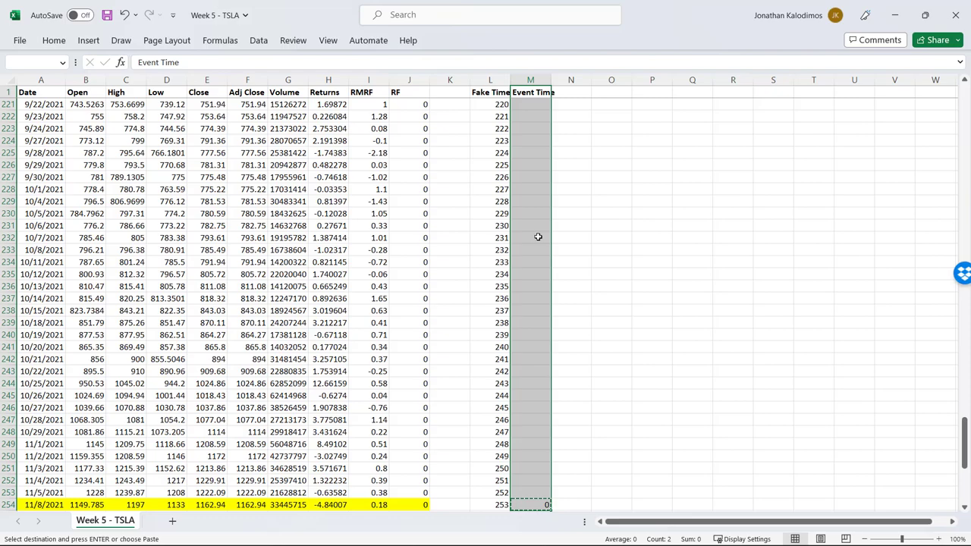
key("ctrl+shift+Up")
key("ctrl+shift+Down")
key("ctrl+v")
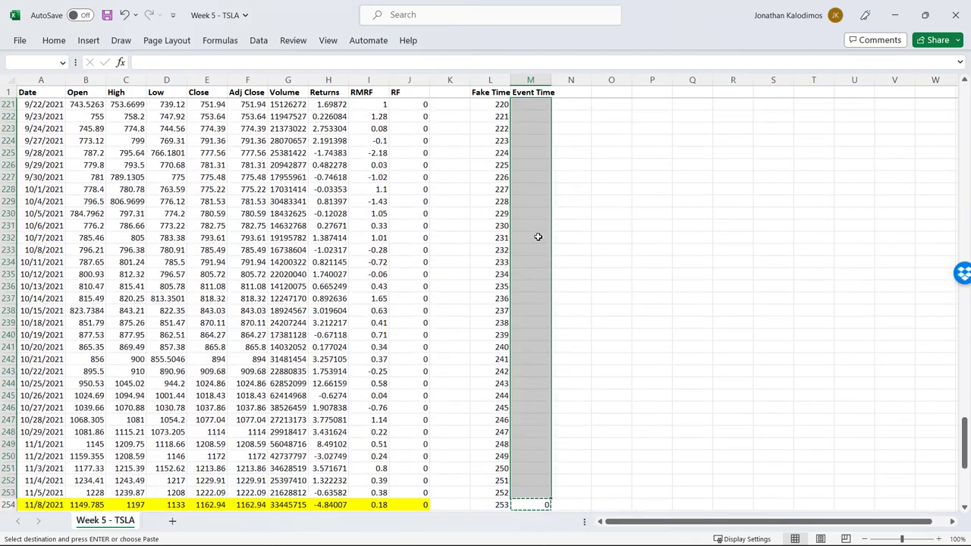
key("Down")
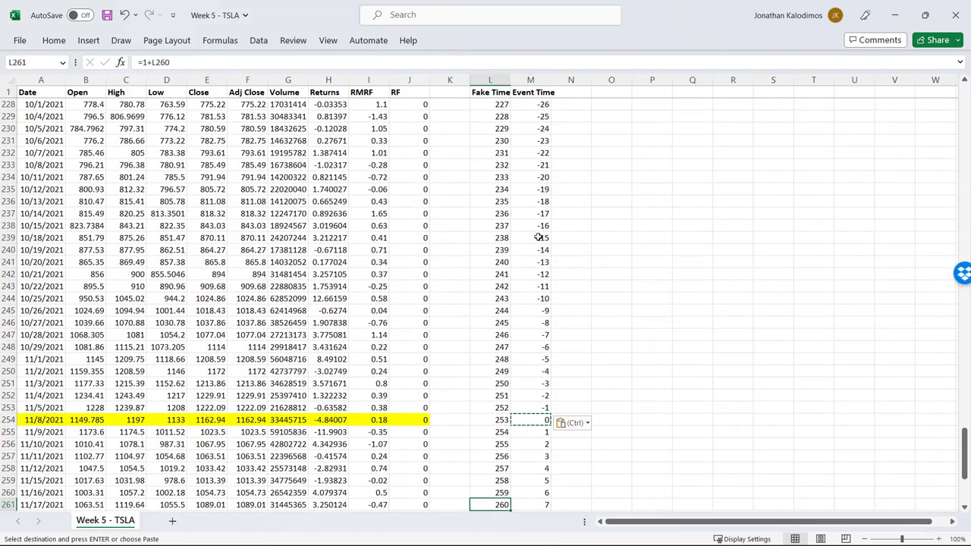
key("ctrl+Down")
key("ctrl+shift+Up")
key("ctrl+v")
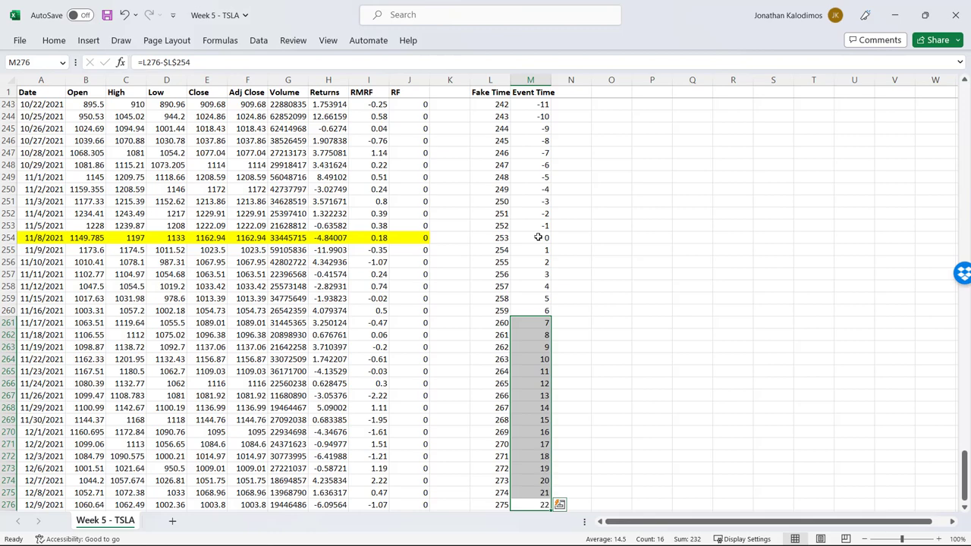
key("Escape")
Convert the Event Time formulas in M2:M276 to fixed values with Paste Special > Values.
left_click(537, 237)
key("ctrl+c")
key("ctrl+Up")
key("Down")
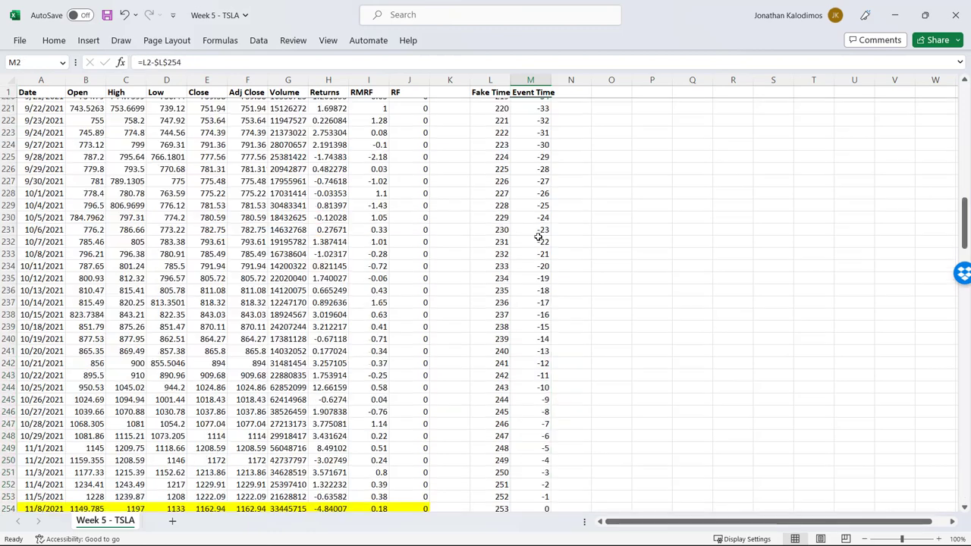
key("ctrl+shift+Down")
key("ctrl+v")
key("ctrl+c")
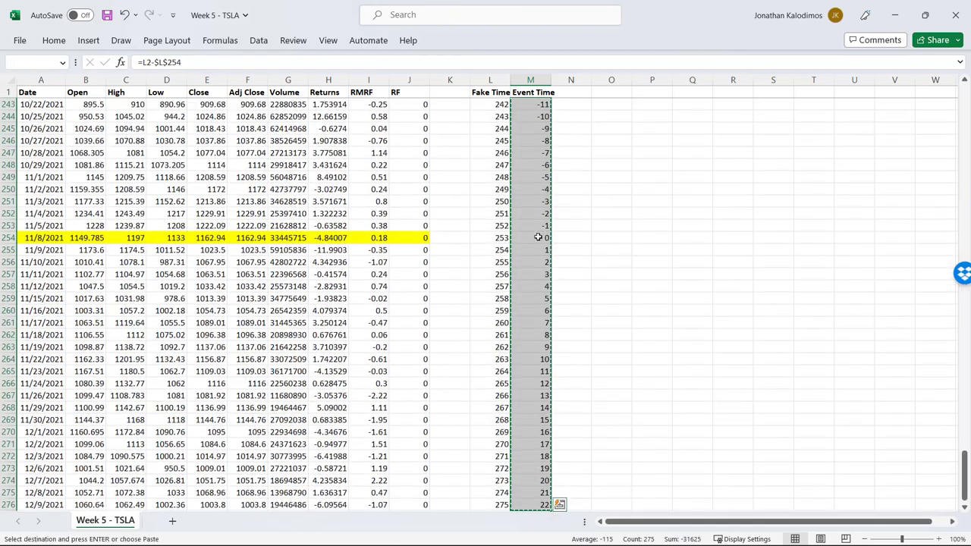
key("alt+e")
key("s")
key("v")
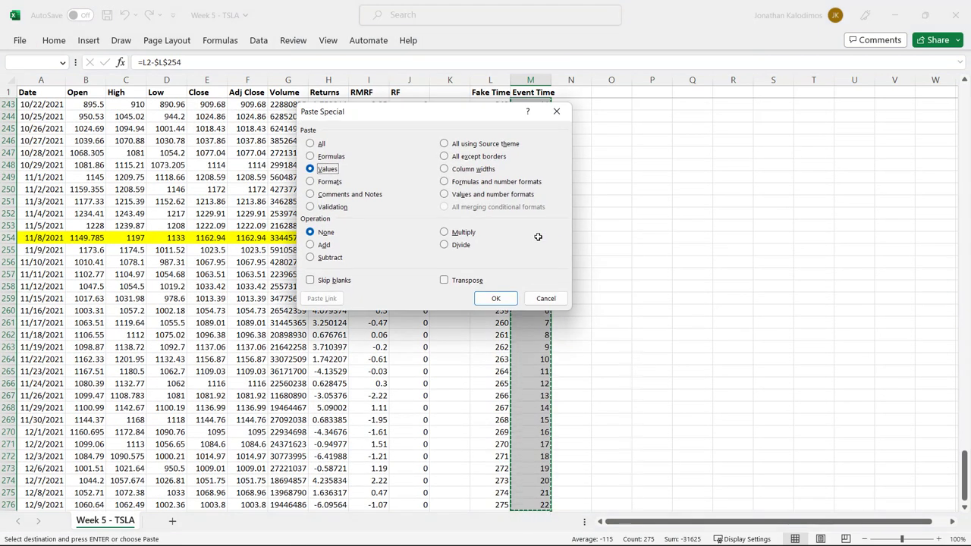
key("Return")
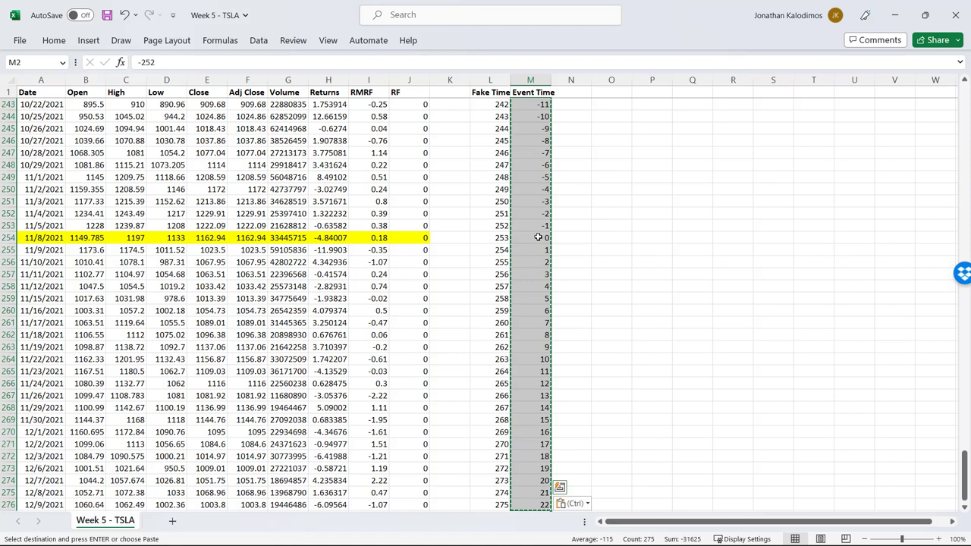
left_click(523, 116)
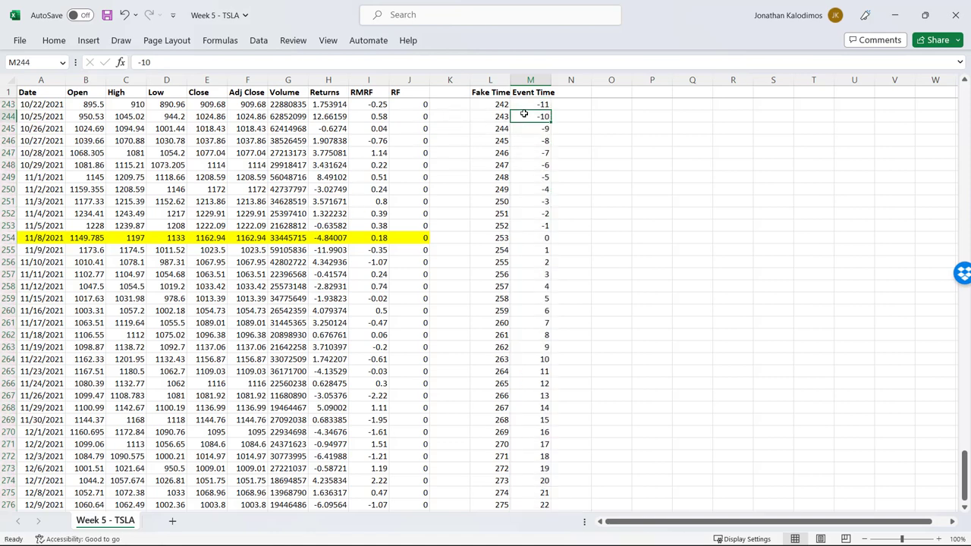
Delete the Fake Time column L.
left_click(501, 79)
right_click(501, 79)
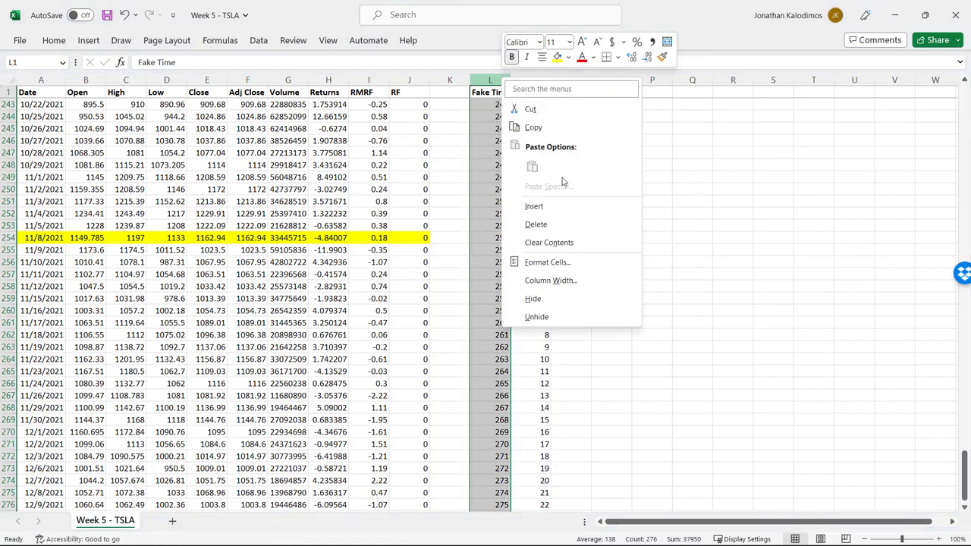
left_click(535, 224)
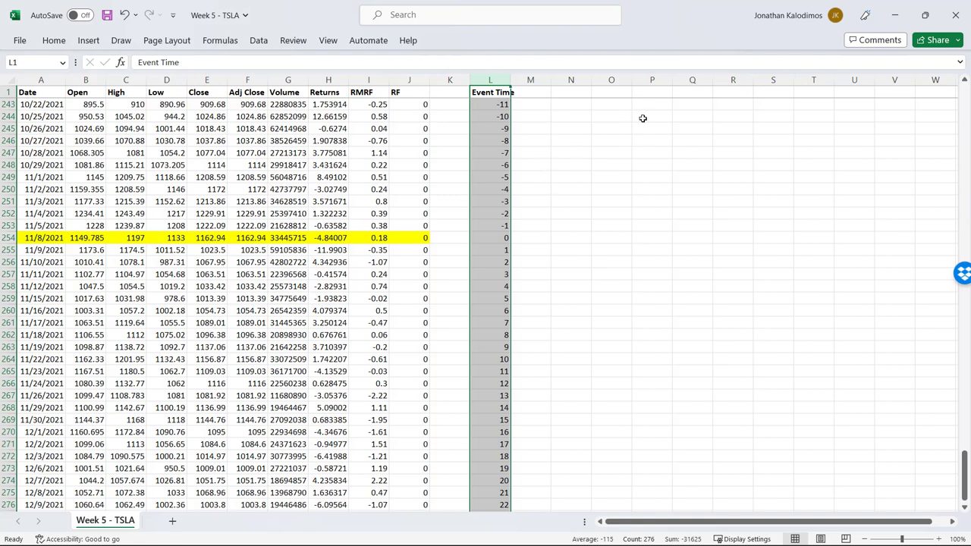
Deselect the Event Time column, which shows 0 on 11/8/2021 and 22 on 12/9/2021.
left_click(575, 93)
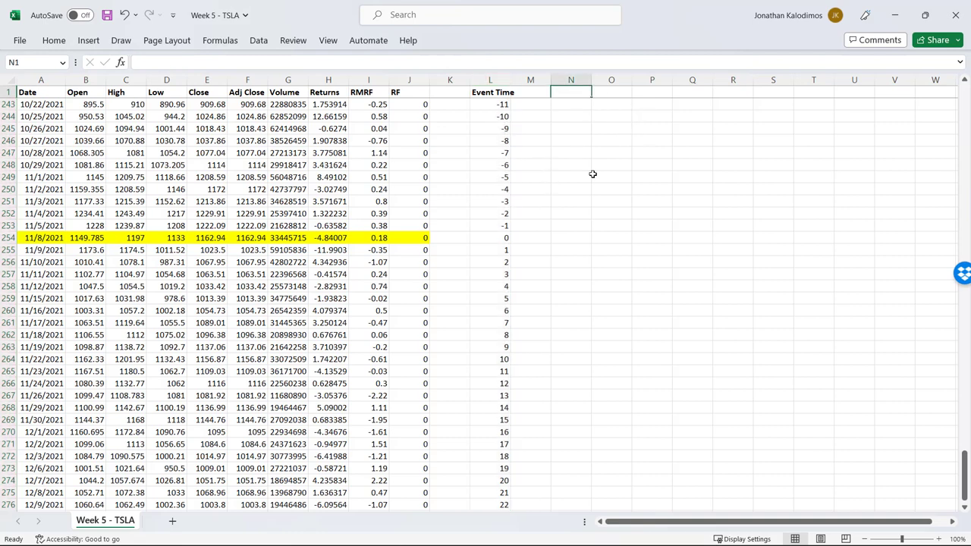
Add the heading 'Tesla Excess Returns' in K1 and widen column K to fit it.
left_click(445, 93)
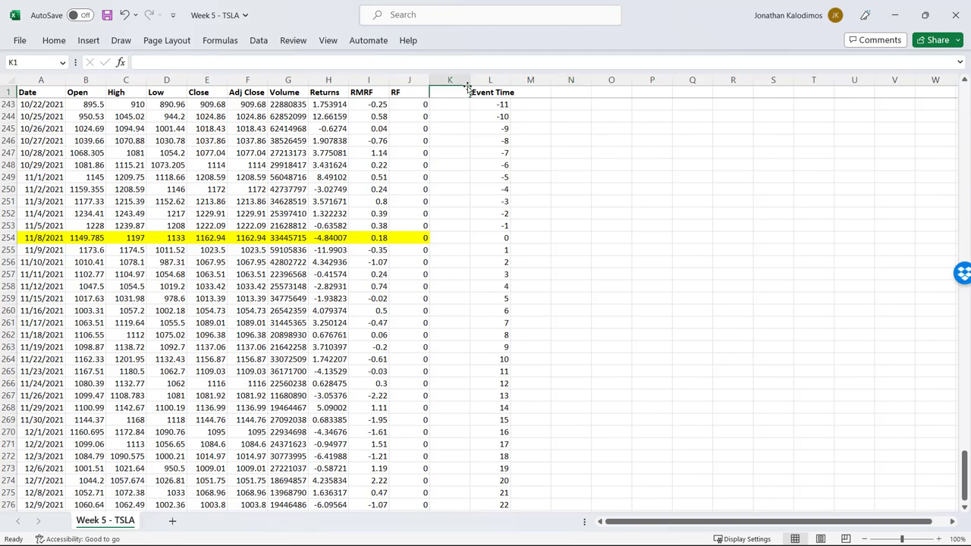
type("=")
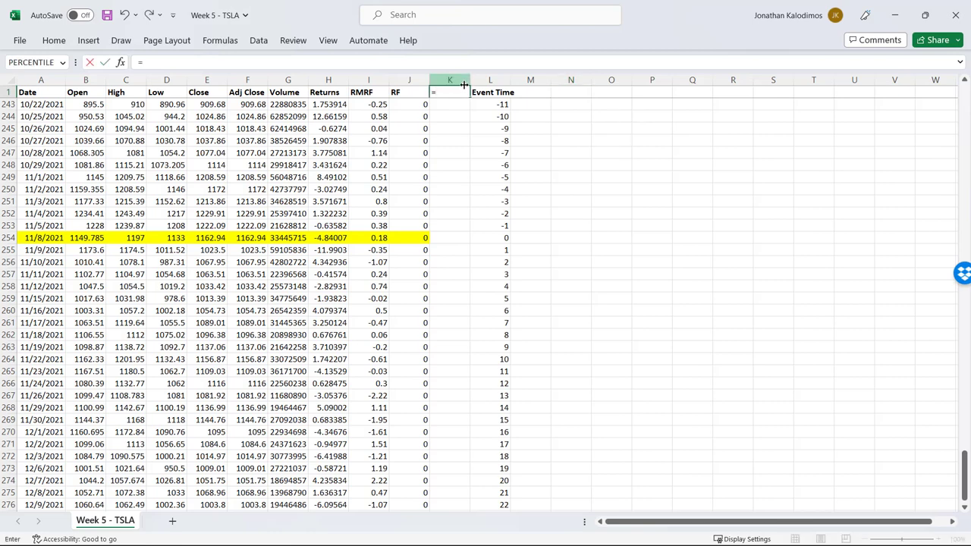
key("Escape")
type("T")
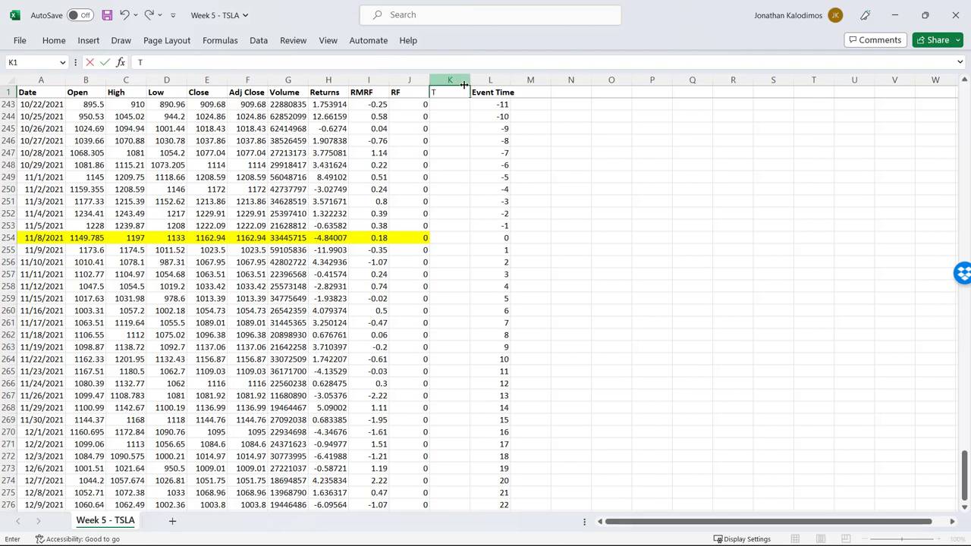
type("esla Returns")
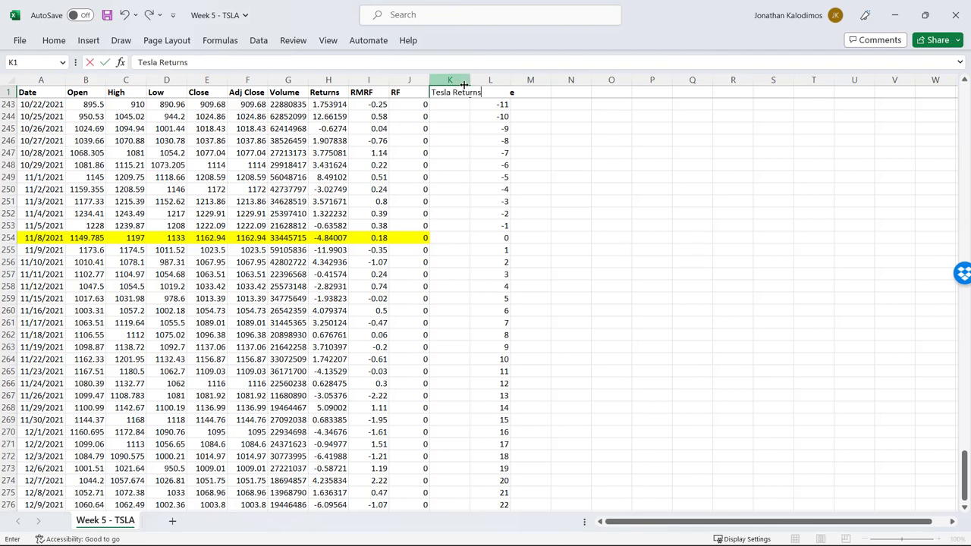
key("BackSpace")
key("BackSpace")
key("BackSpace")
key("BackSpace")
key("BackSpace")
type("Excess Return")
key("Return")
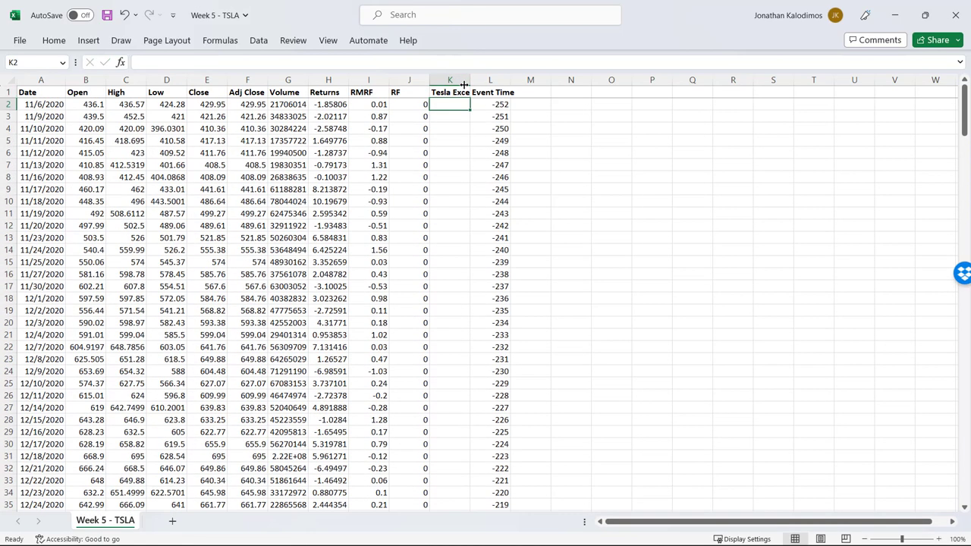
left_click_drag(472, 76, 512, 79)
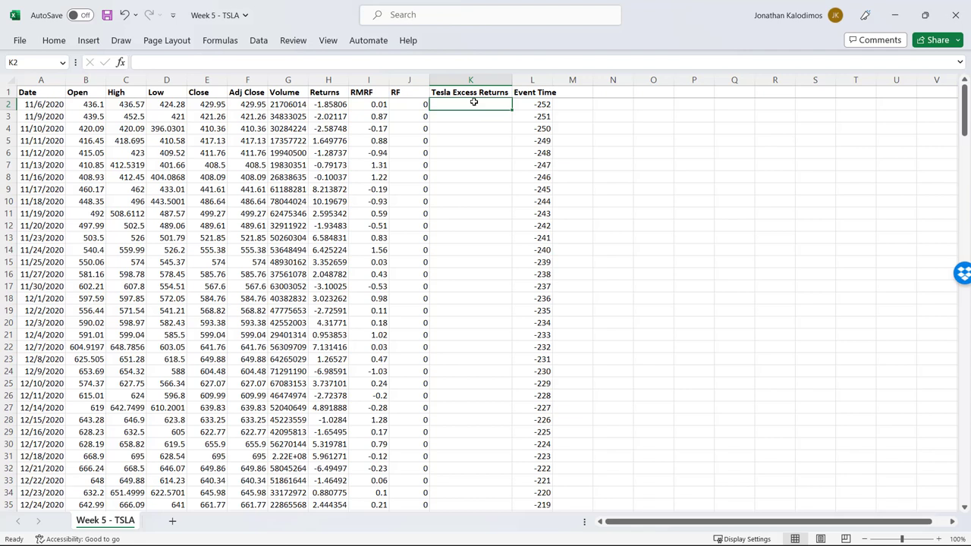
Enter =H2-J2 in K2 and fill it down to K276.
type("=")
key("Left")
key("Left")
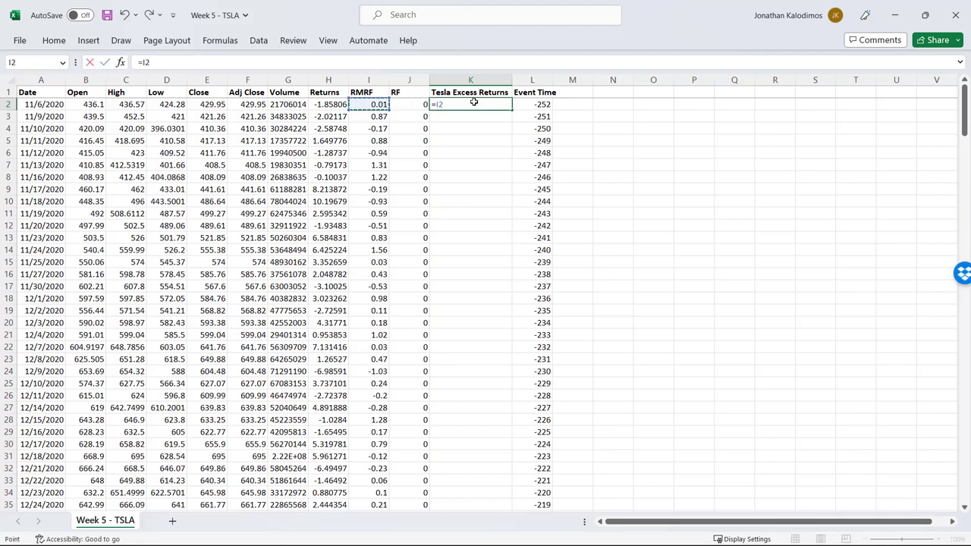
key("Left")
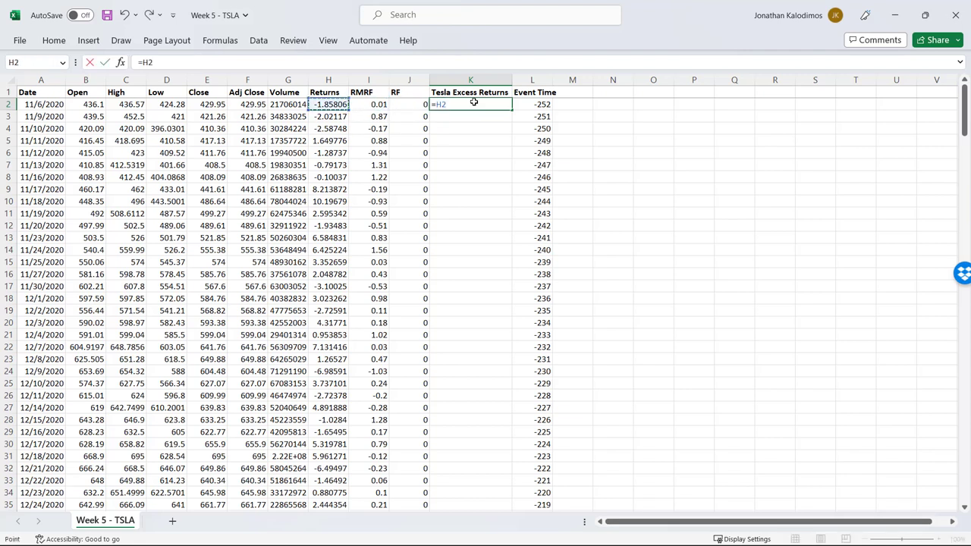
type("-")
key("Left")
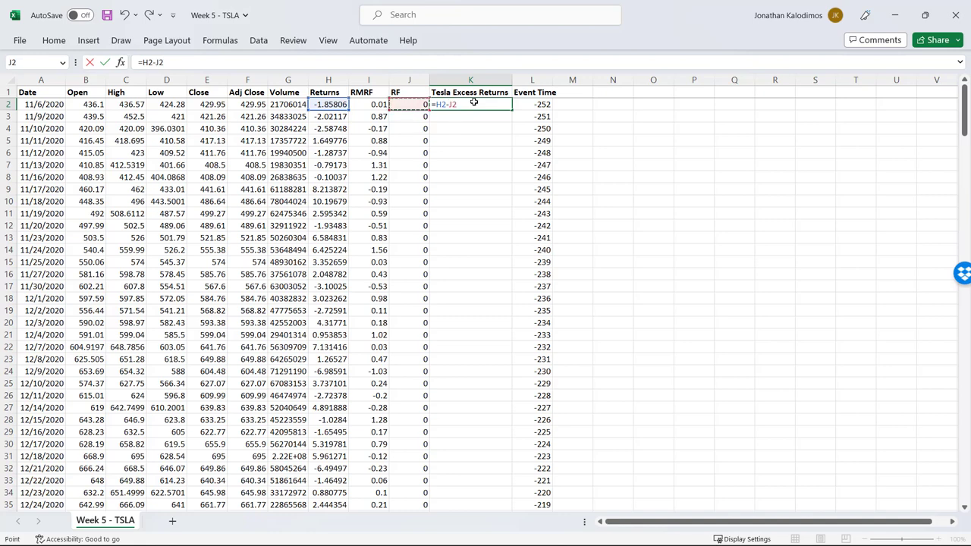
key("ctrl+Return")
key("Left")
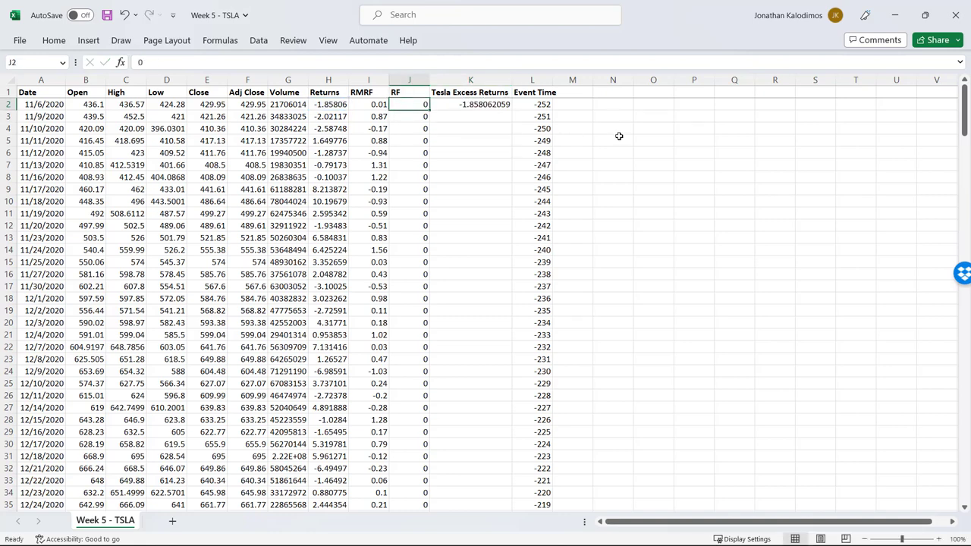
key("ctrl+Down")
key("Right")
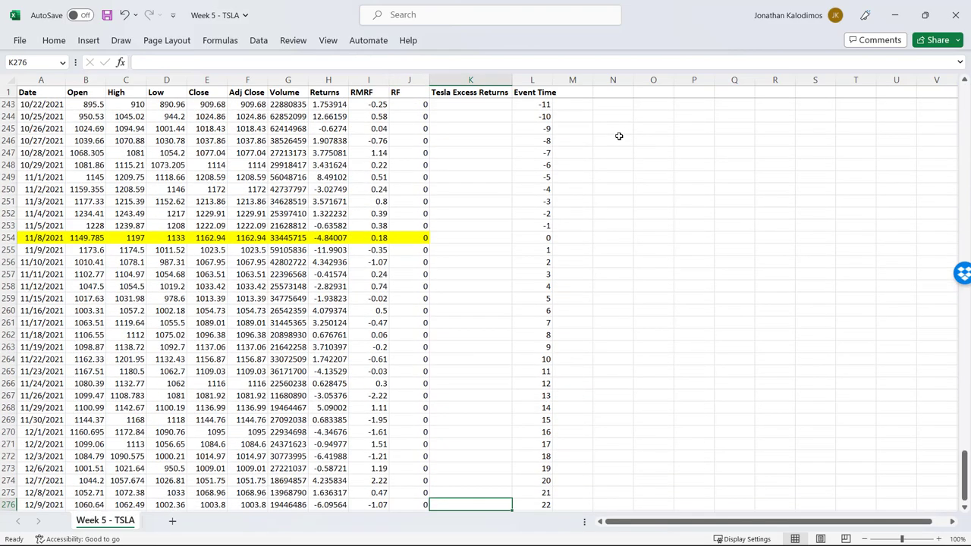
key("ctrl+shift+Up")
key("ctrl+d")
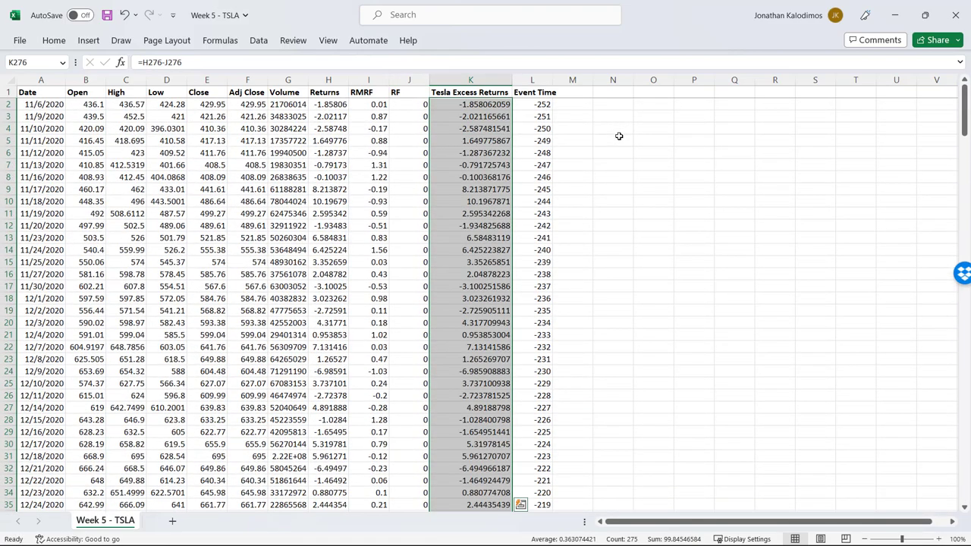
Format the excess returns in column K to show two decimals.
key("Left")
key("ctrl+c")
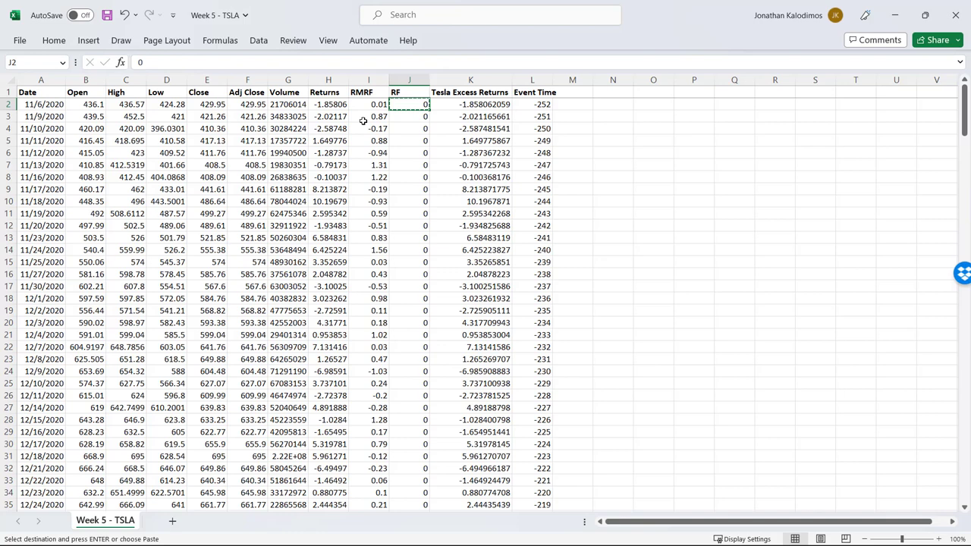
key("Escape")
left_click(486, 104)
key("ctrl+shift+Down")
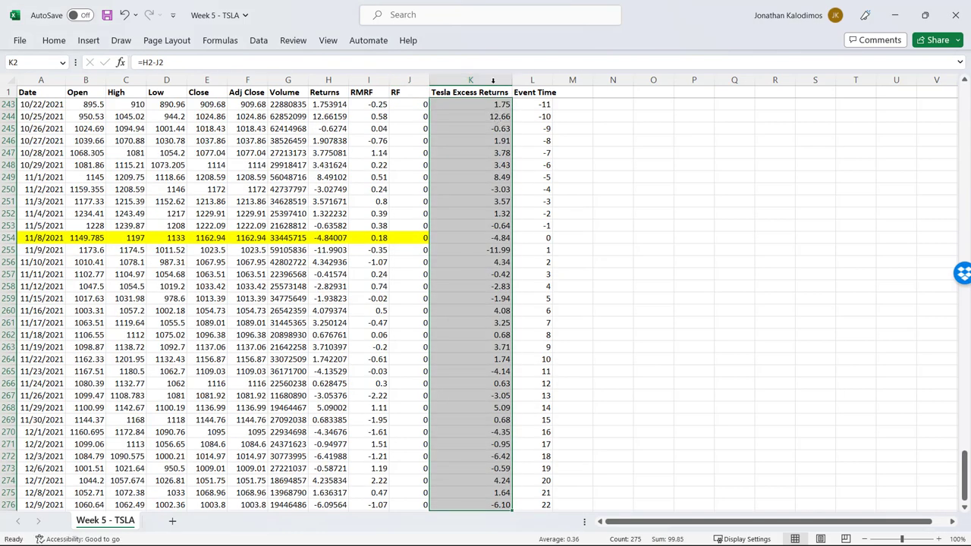
left_click(492, 80)
Open the Regression tool from Data Analysis.
left_click(613, 103)
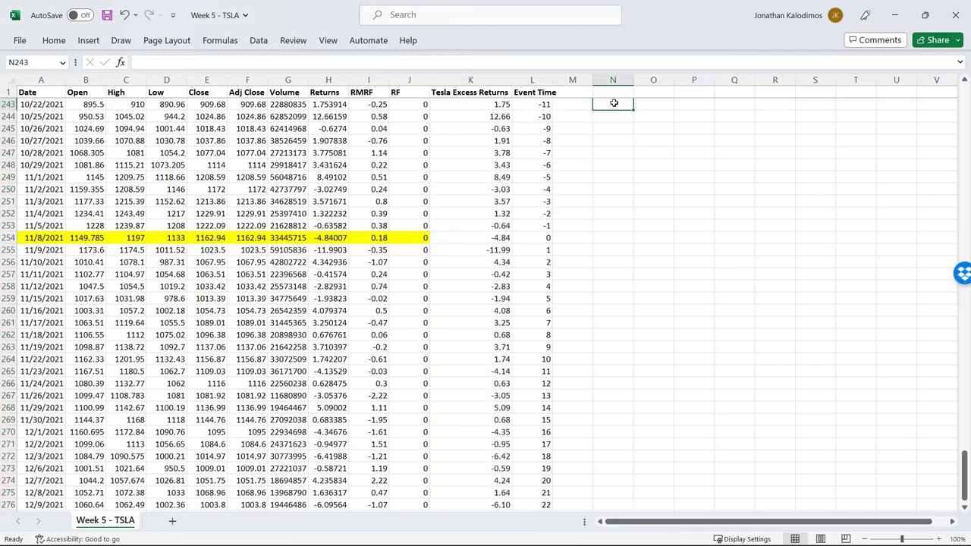
left_click(260, 42)
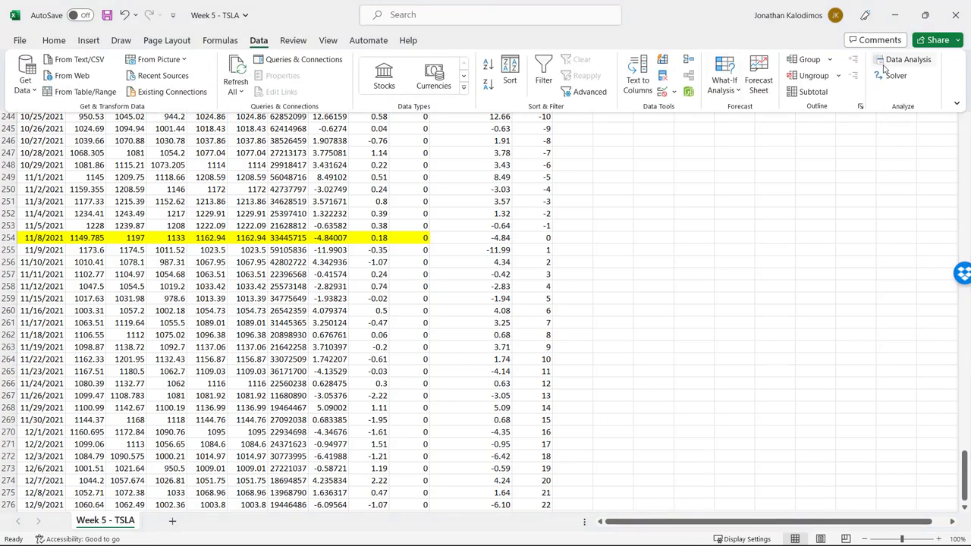
left_click(896, 60)
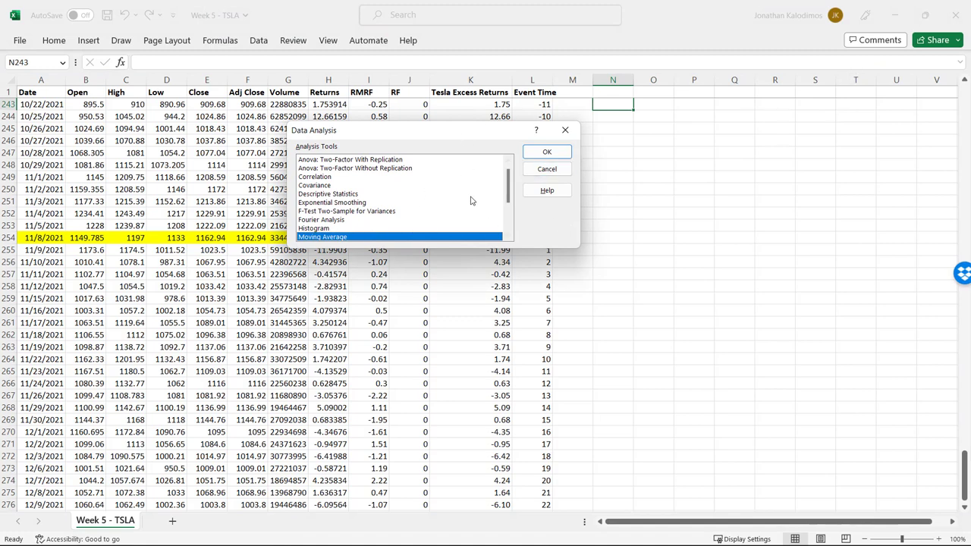
scroll(472, 195, "down", 1)
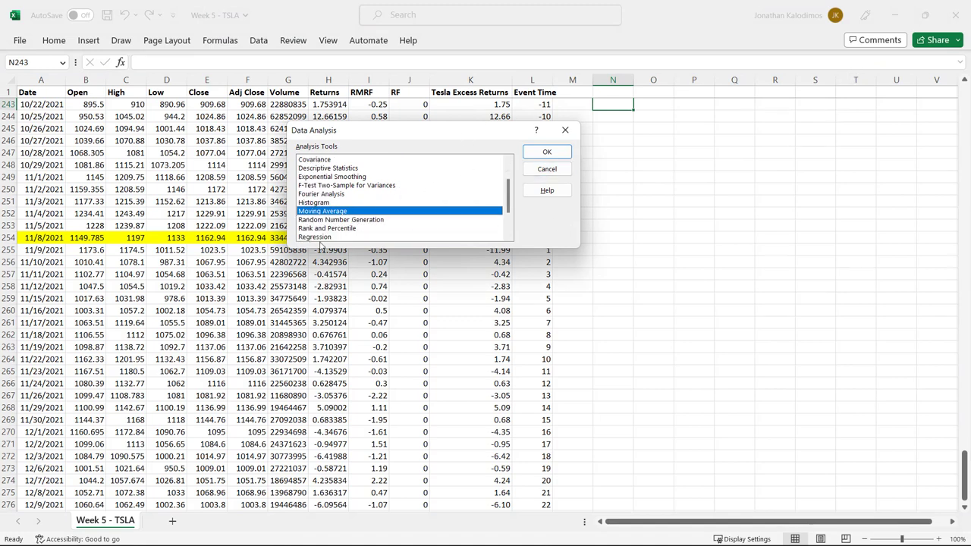
left_click(320, 237)
left_click(565, 154)
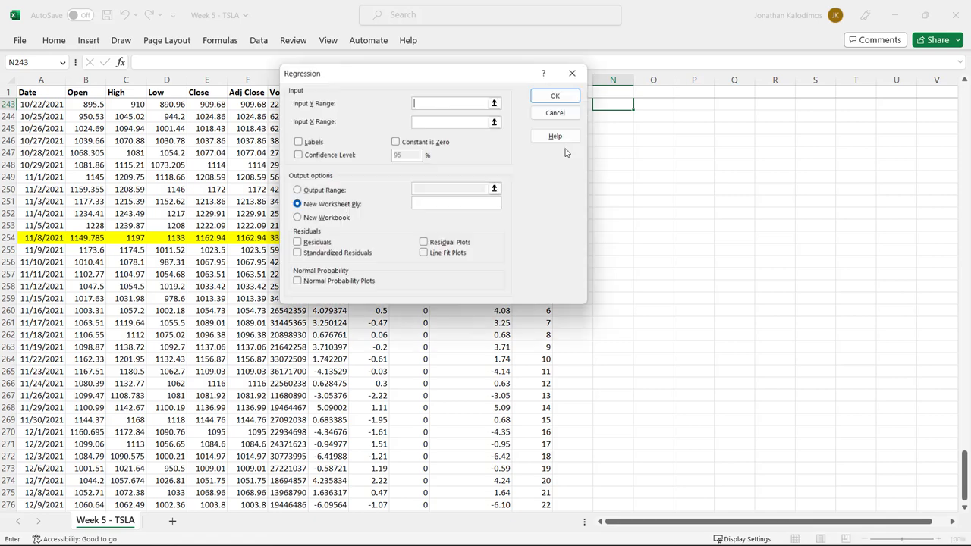
Set the regression Input Y Range to $K$1:$K$248, the Tesla Excess Returns.
left_click_drag(412, 76, 715, 116)
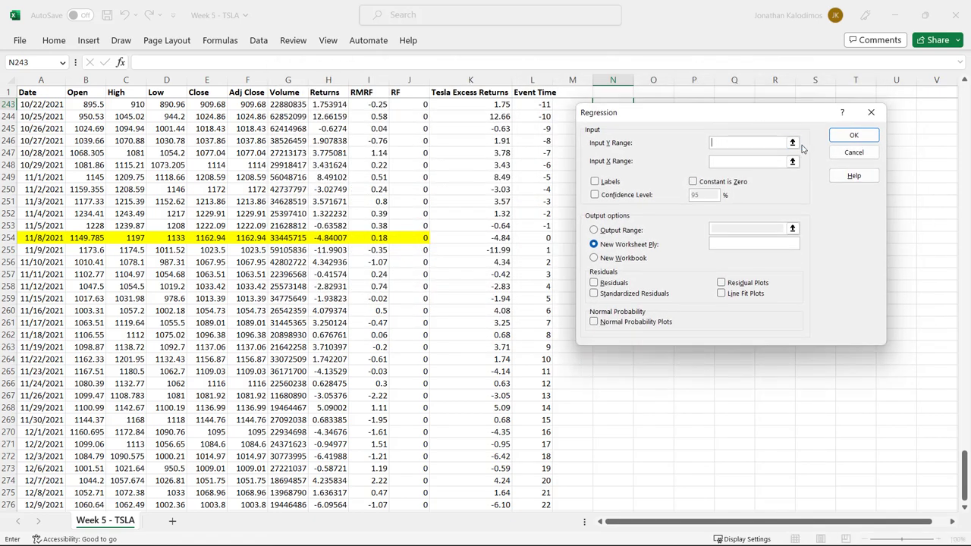
left_click(792, 142)
left_click(495, 90)
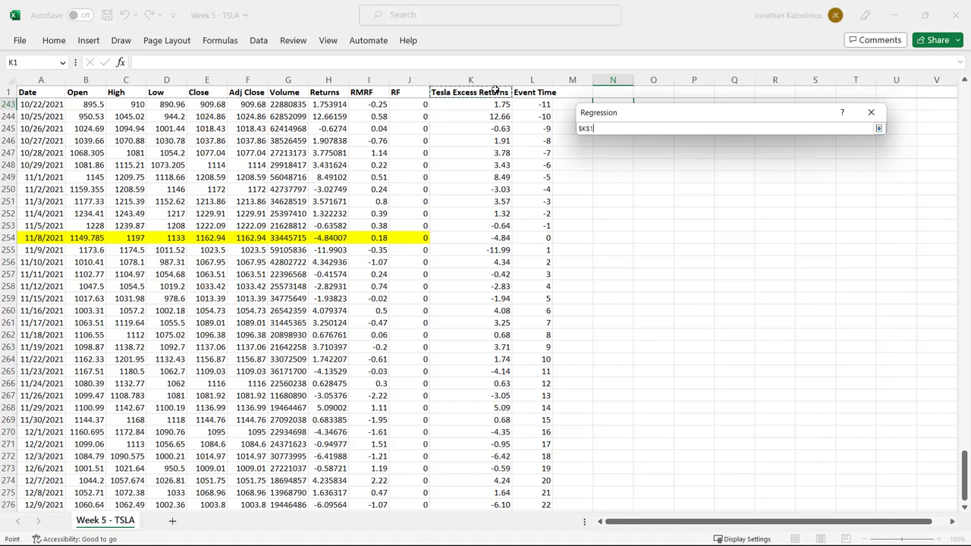
key("ctrl+shift+Down")
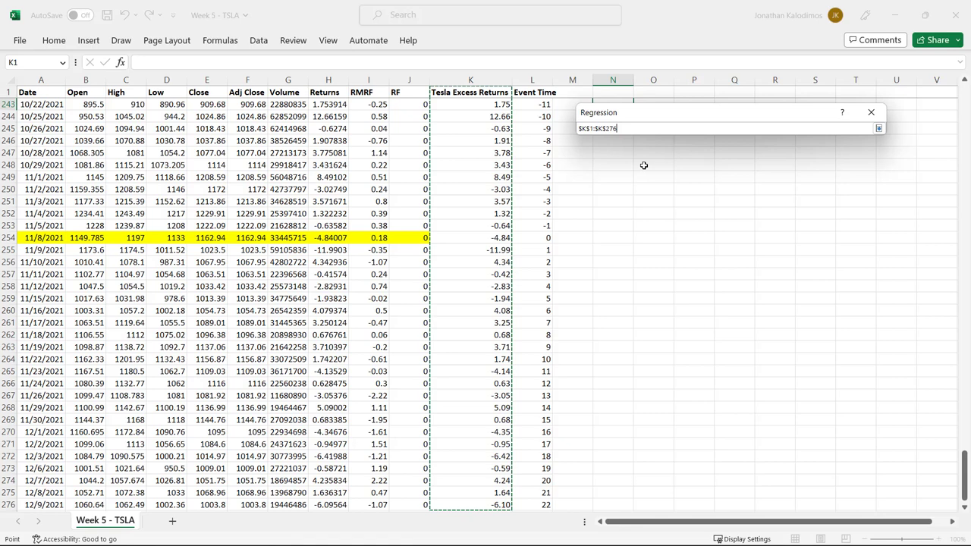
left_click(494, 165, "shift")
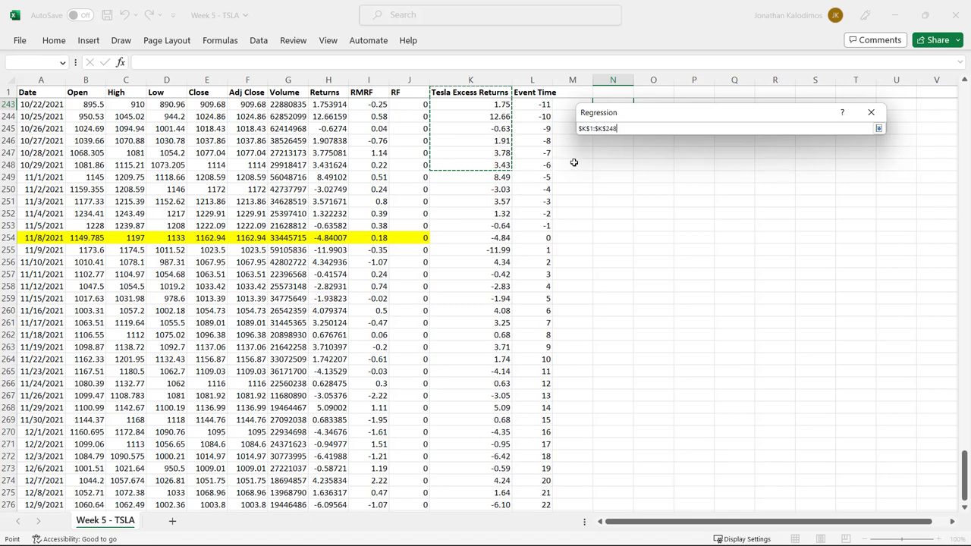
left_click(878, 129)
left_click(878, 129)
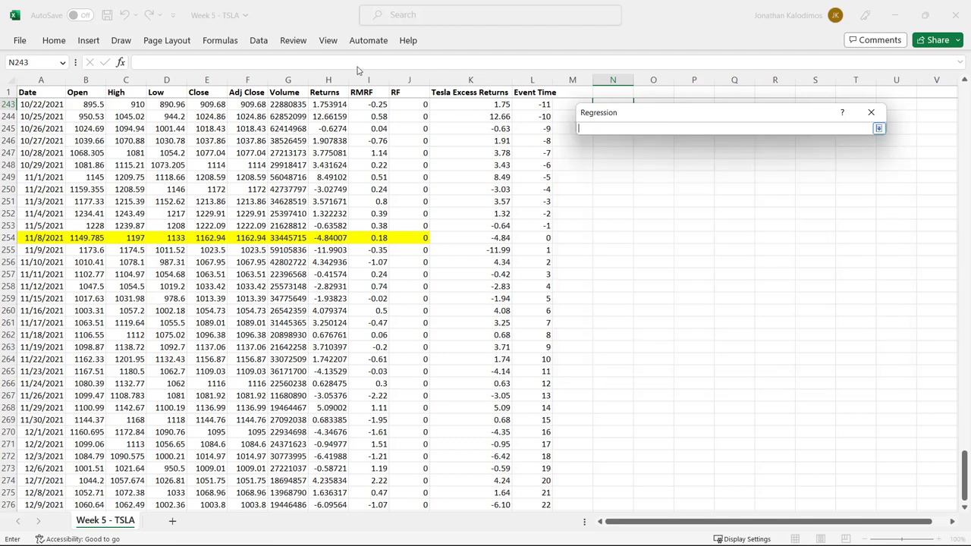
Set the Input X Range to the RMRF cells $I$1:$I$248 and tick Labels.
left_click_drag(376, 93, 379, 93)
left_click(379, 93)
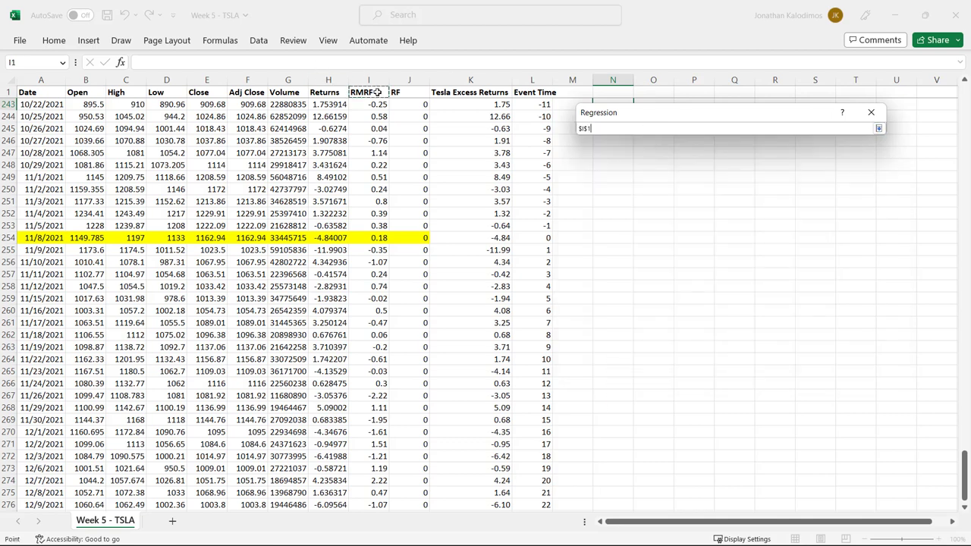
left_click(379, 164, "shift")
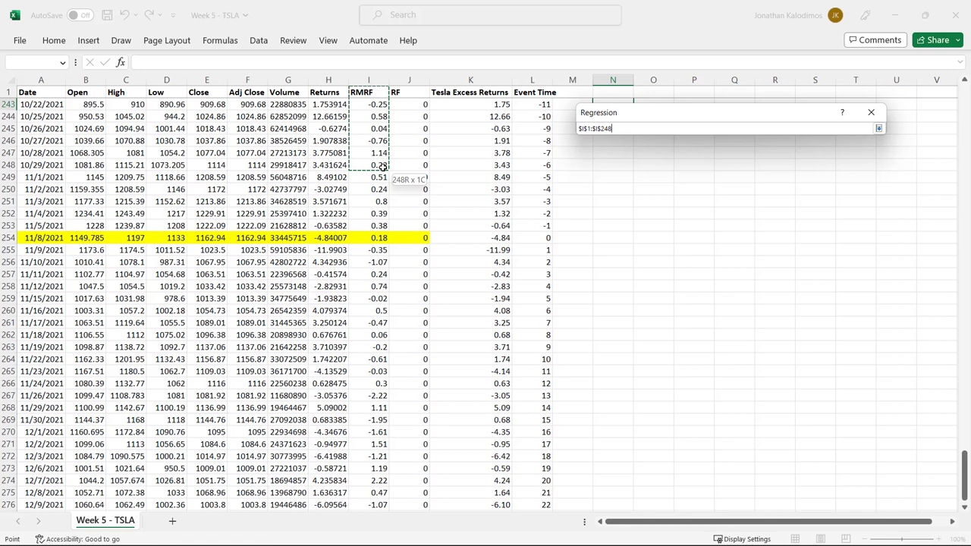
left_click(878, 128)
left_click(595, 183)
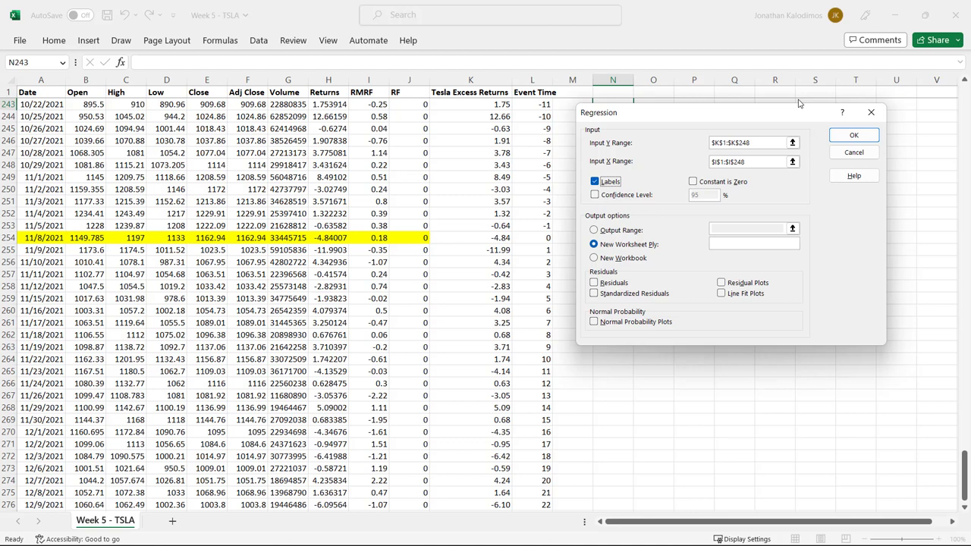
Output the regression to a new sheet, autofit column A, and select the 0.207614 intercept in B17.
left_click(861, 139)
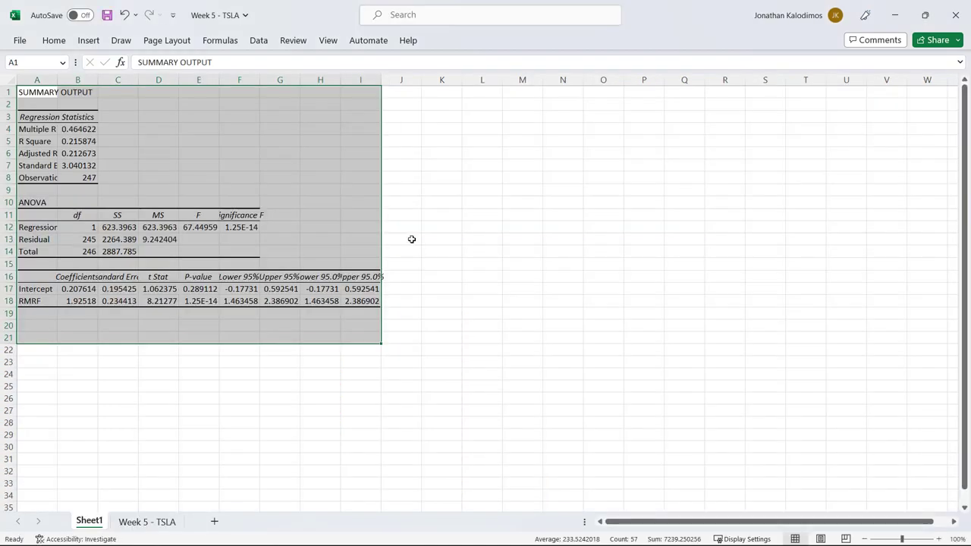
double_click(58, 80)
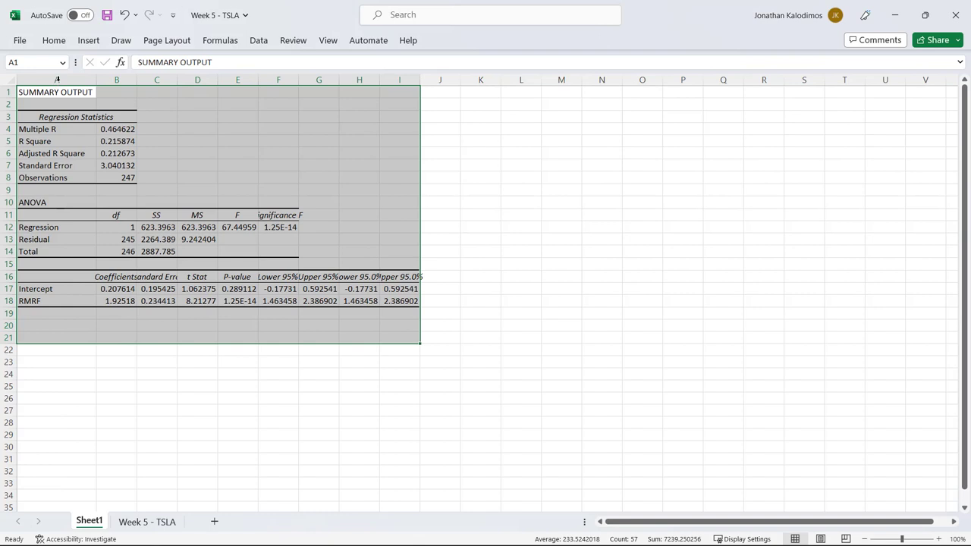
left_click(102, 326)
left_click_drag(38, 290, 99, 302)
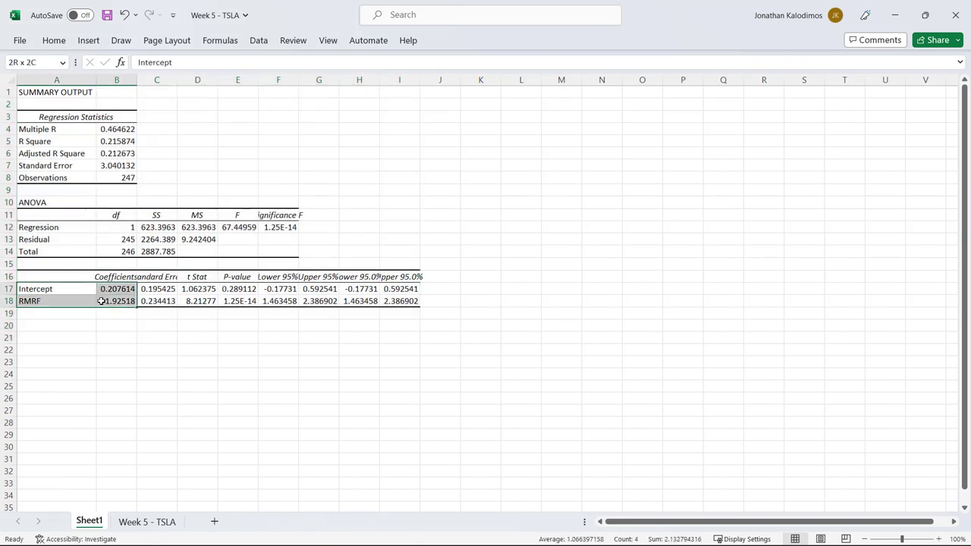
left_click(111, 323)
left_click(118, 289)
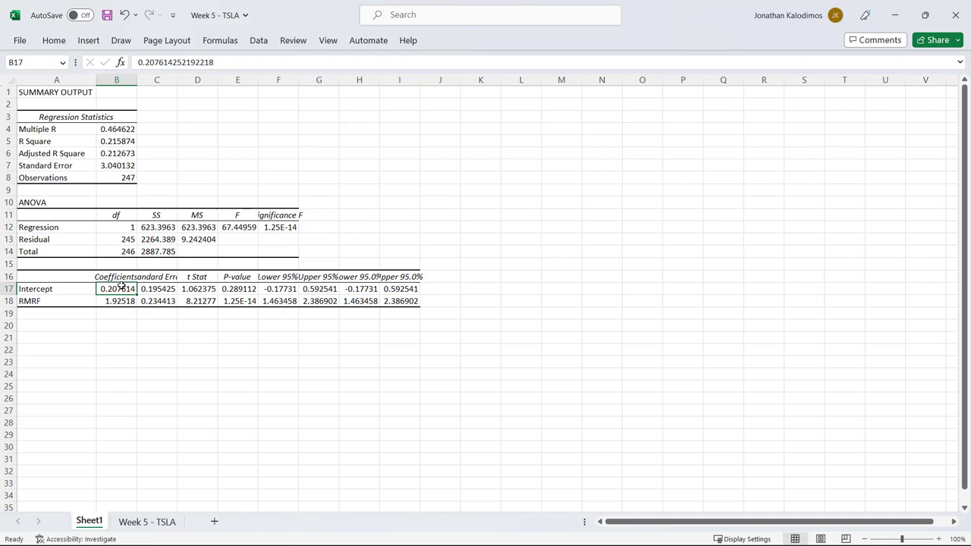
Give the RMRF coefficient 1.92518 in B18 a yellow fill.
left_click(114, 301)
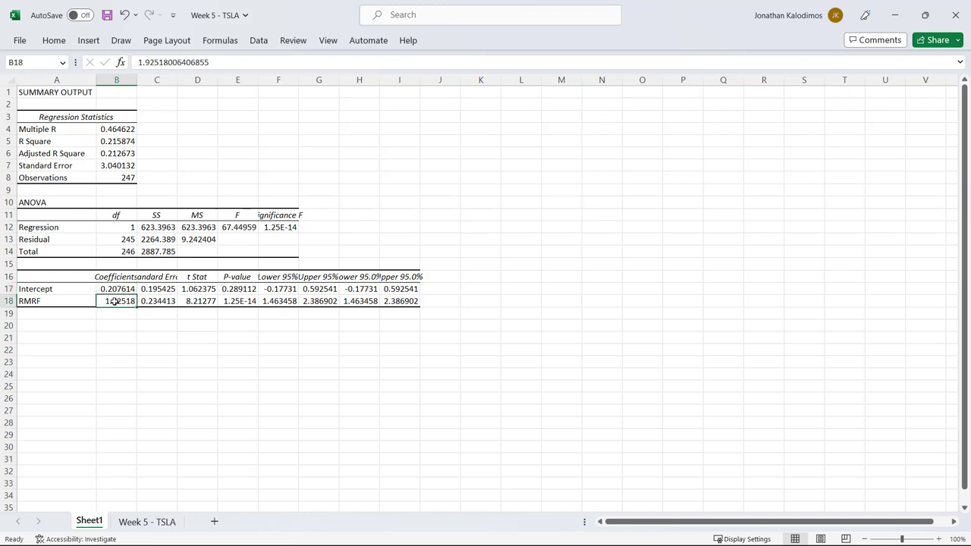
left_click(48, 42)
left_click(170, 84)
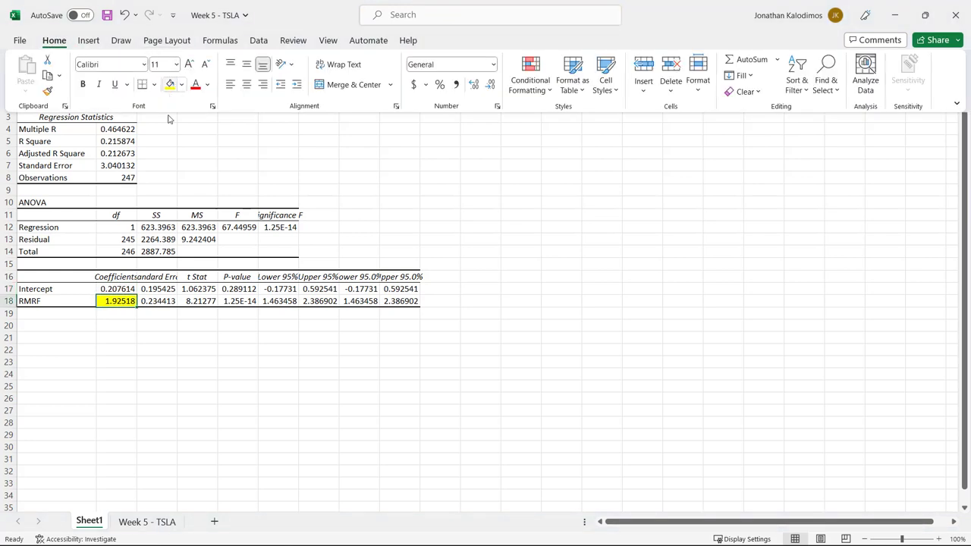
left_click(115, 313)
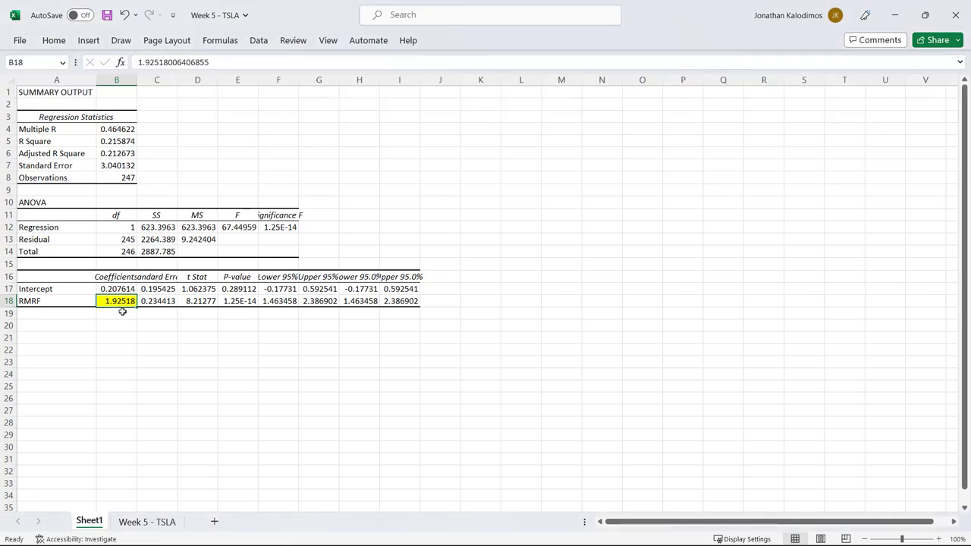
left_click(117, 314)
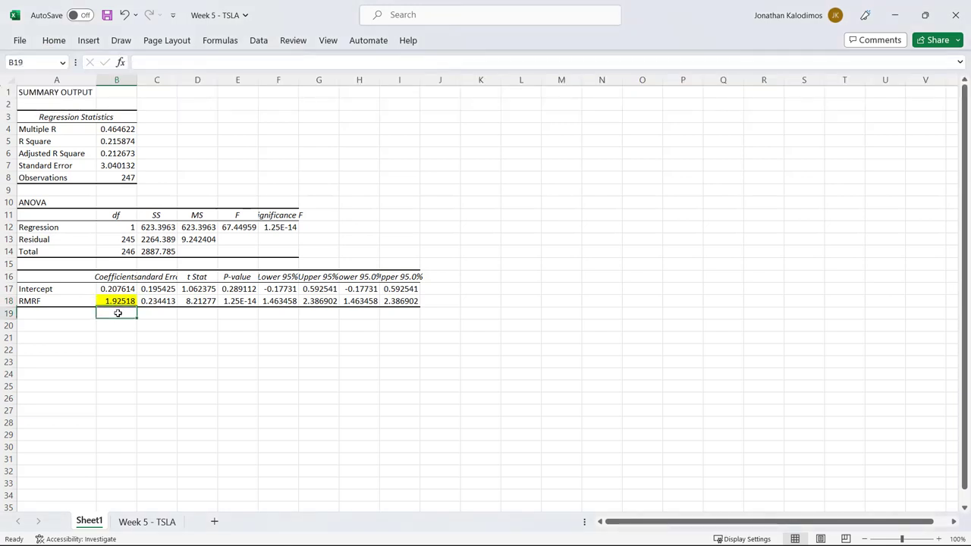
left_click(119, 300)
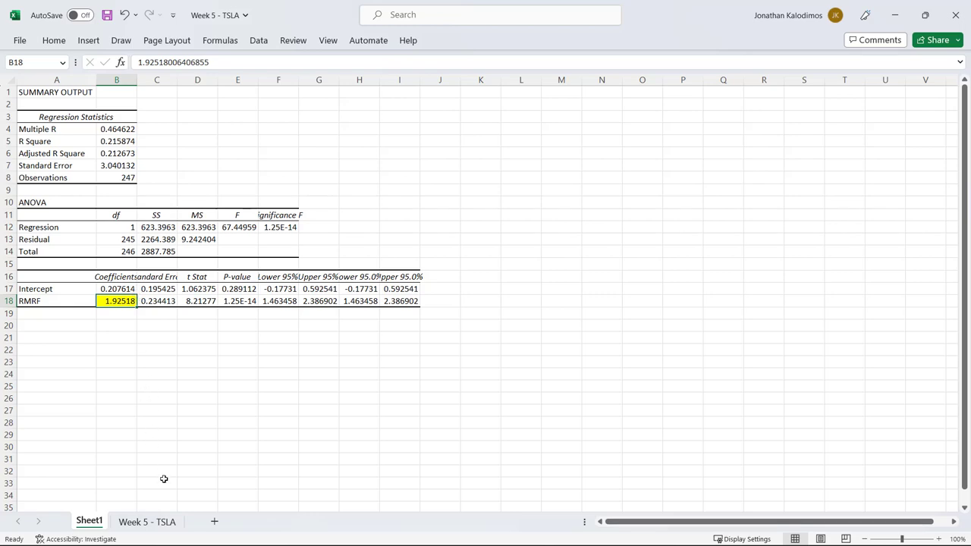
On the Week 5 - TSLA sheet, type the header 'Expected Return via CAPM' in N1.
left_click(168, 522)
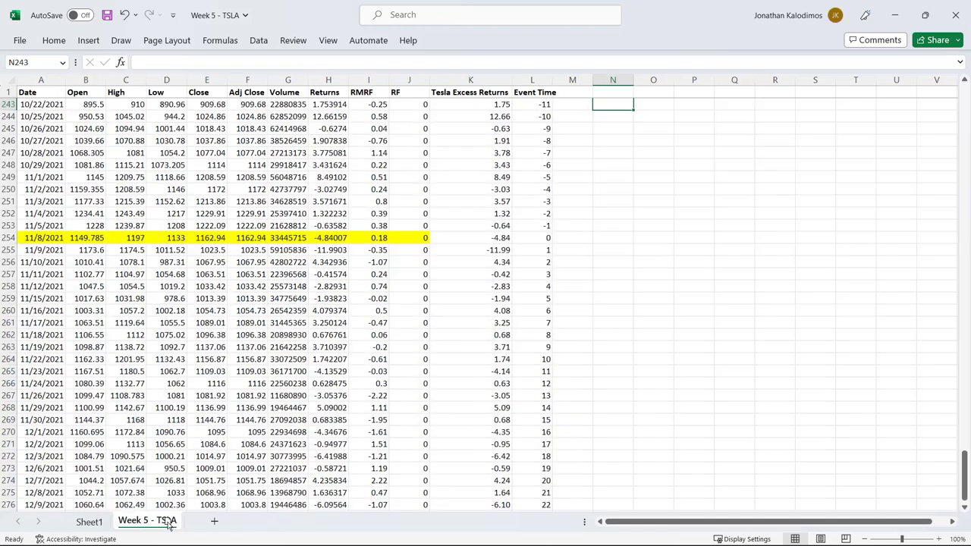
left_click(612, 92)
type("Expect")
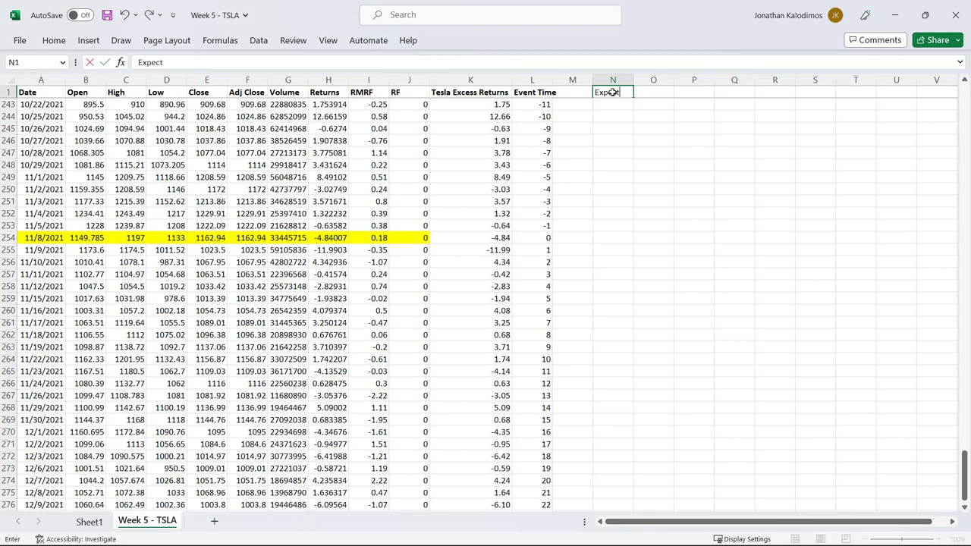
type("ed Return via CAP")
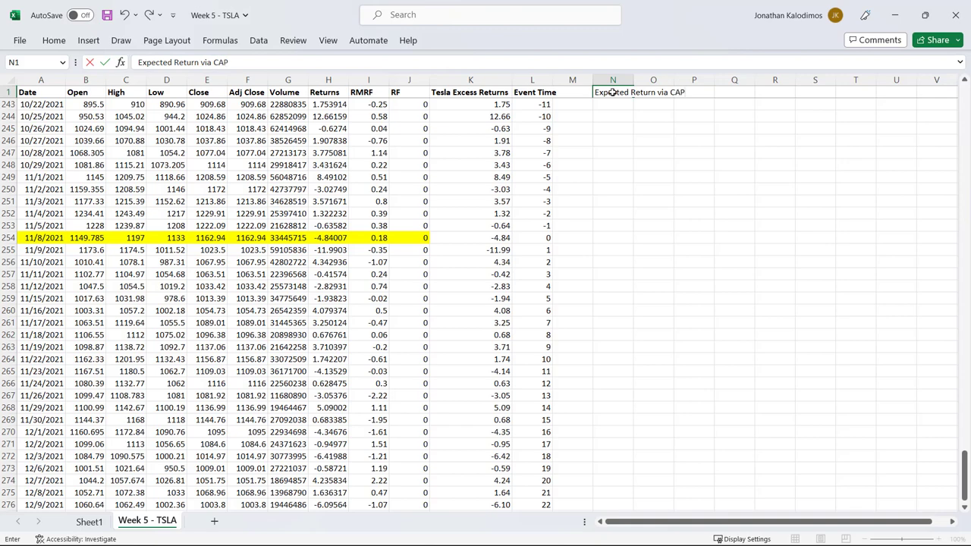
type("M")
key("Return")
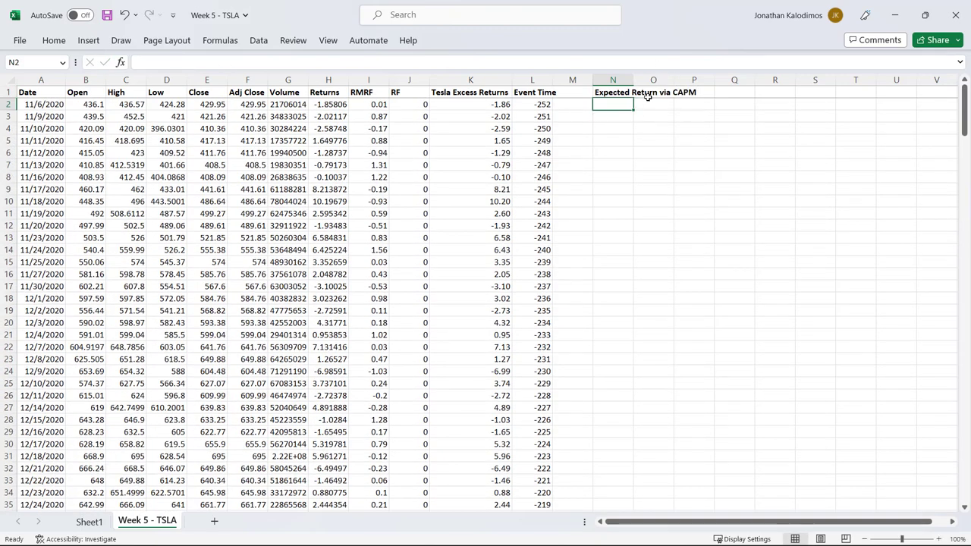
Enter the CAPM formula =J2+1.925*I2 in N2.
type("=")
key("BackSpace")
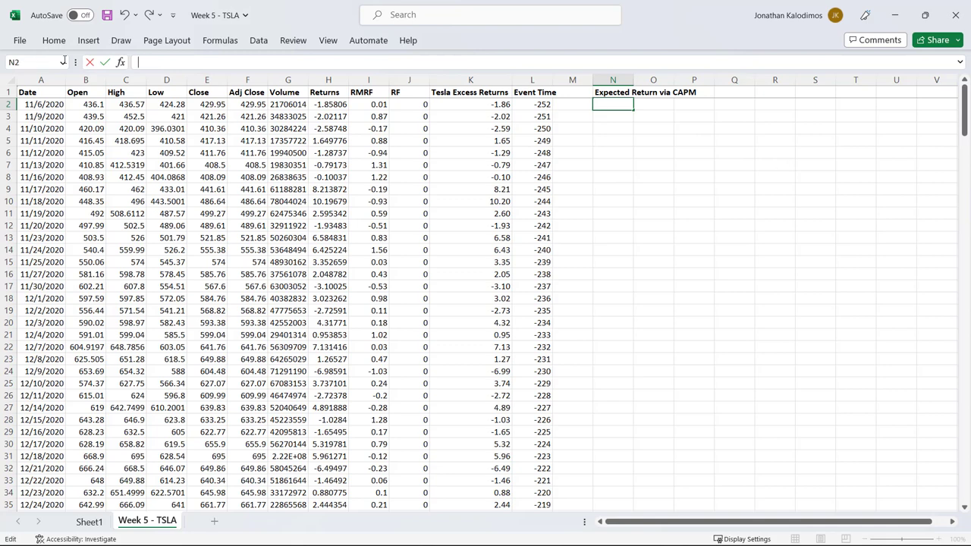
type("=")
left_click(415, 104)
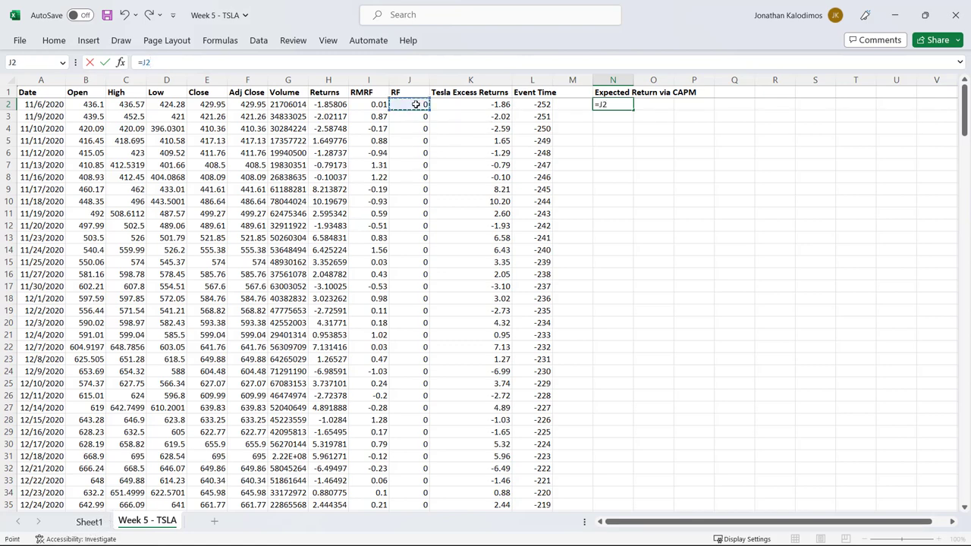
type("+")
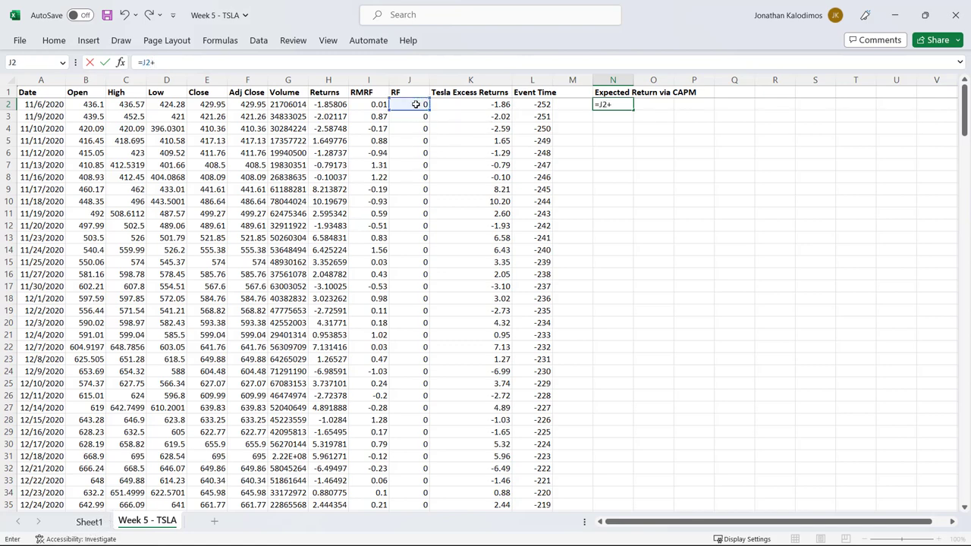
left_click(104, 523)
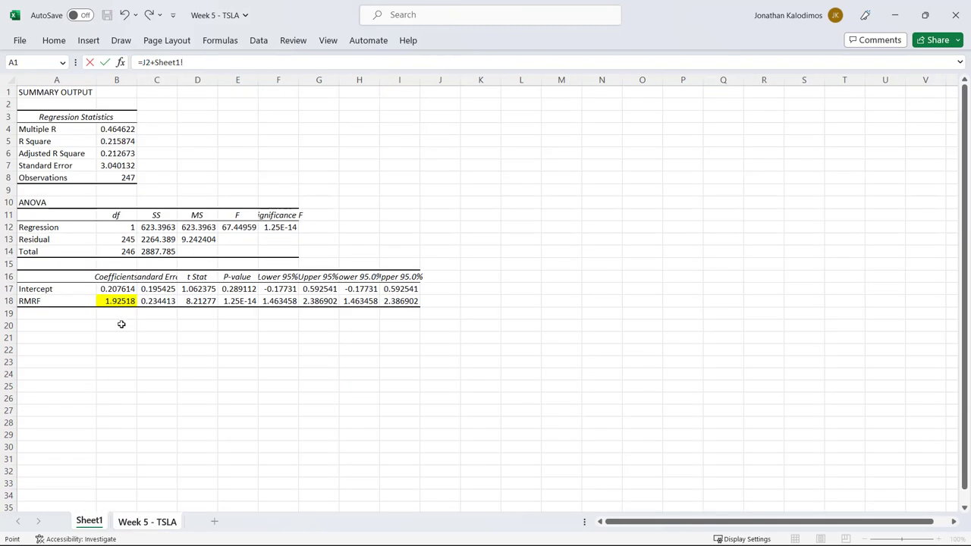
left_click(146, 525)
left_click_drag(215, 62, 155, 63)
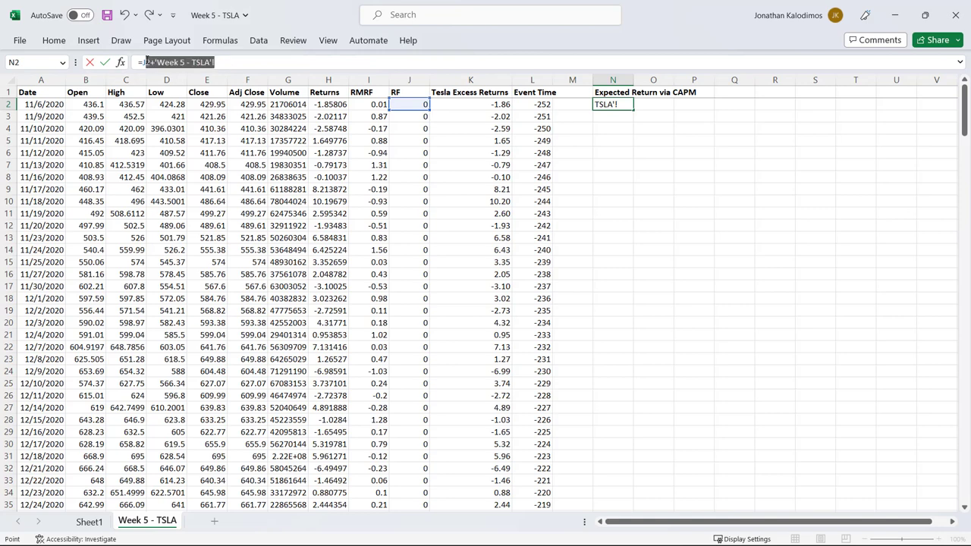
key("BackSpace")
type("19")
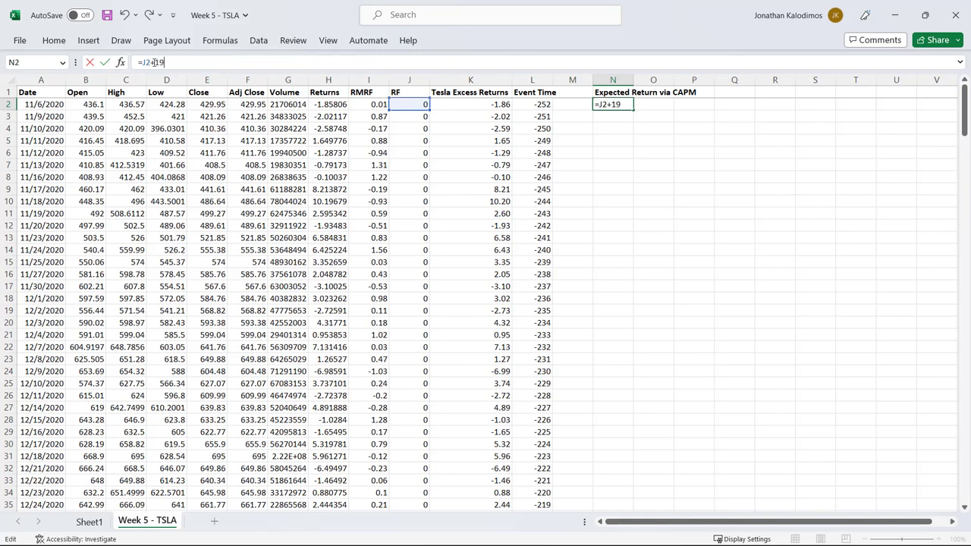
key("BackSpace")
type(".92")
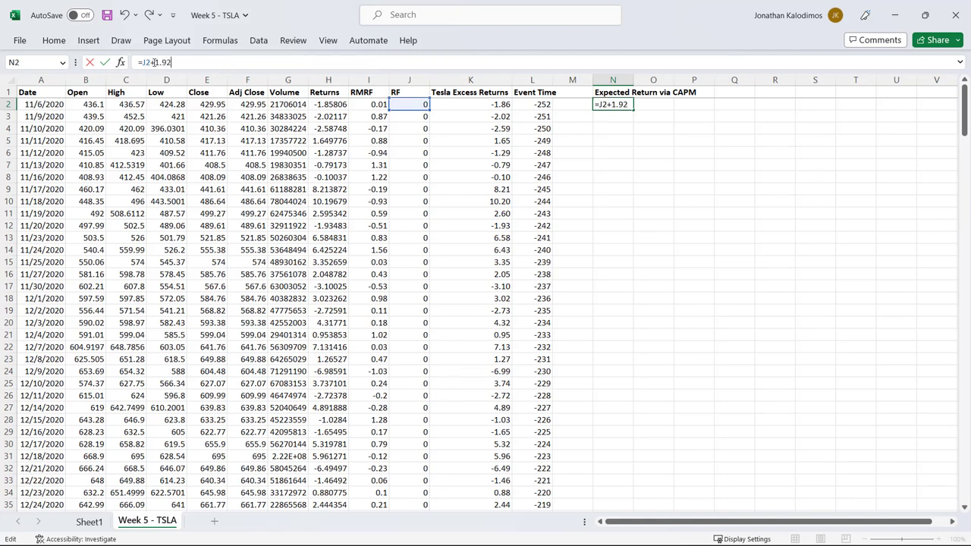
type("5*")
left_click(377, 105)
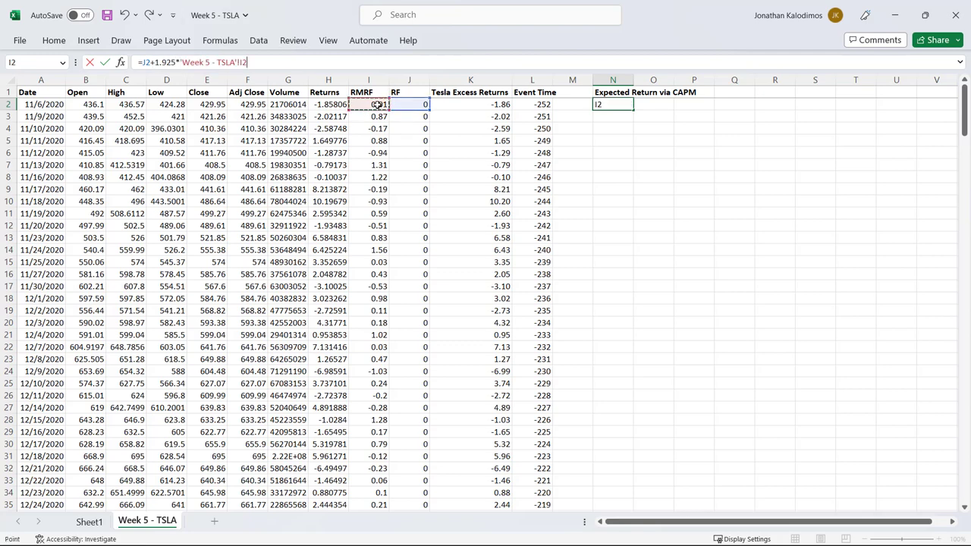
key("Return")
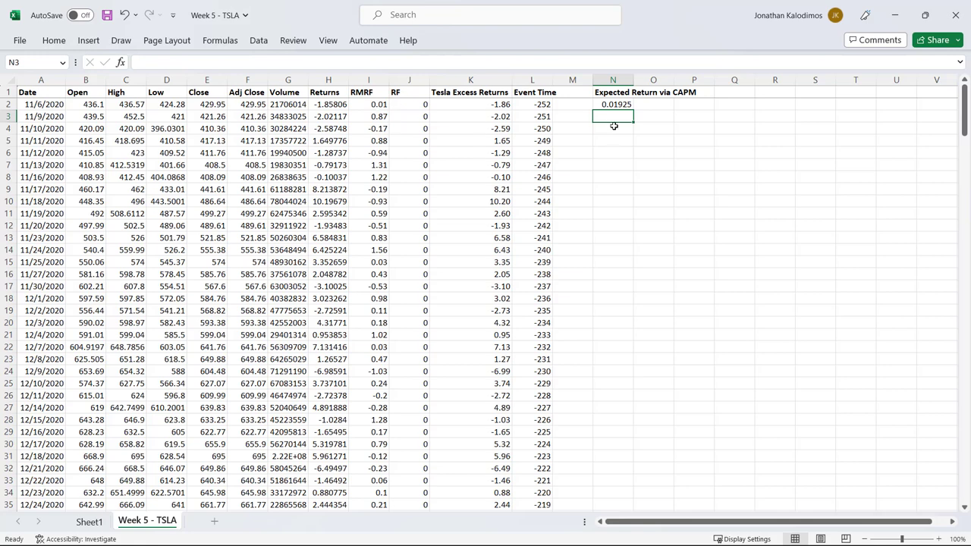
Fill the CAPM formula down column N to row 276.
left_click(626, 108)
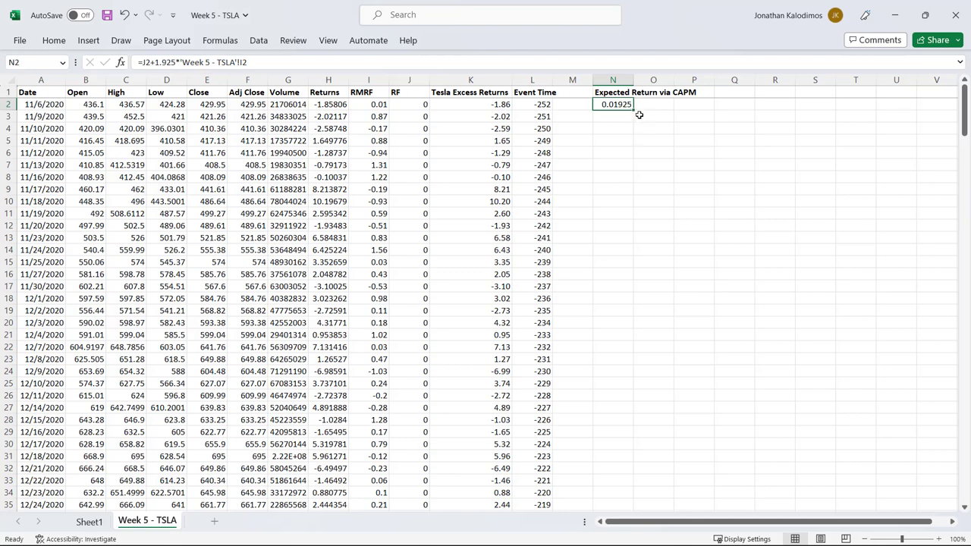
left_click_drag(631, 112, 633, 173)
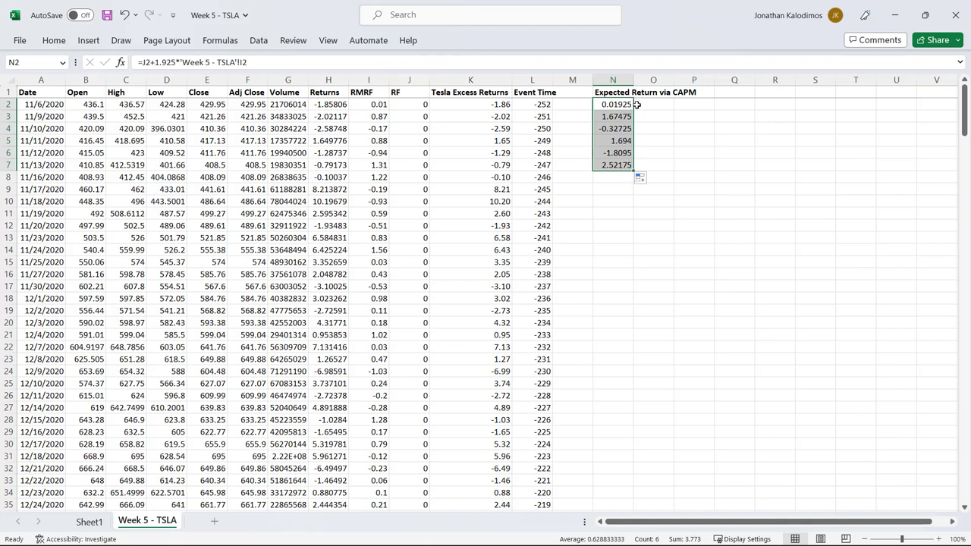
left_click(544, 167)
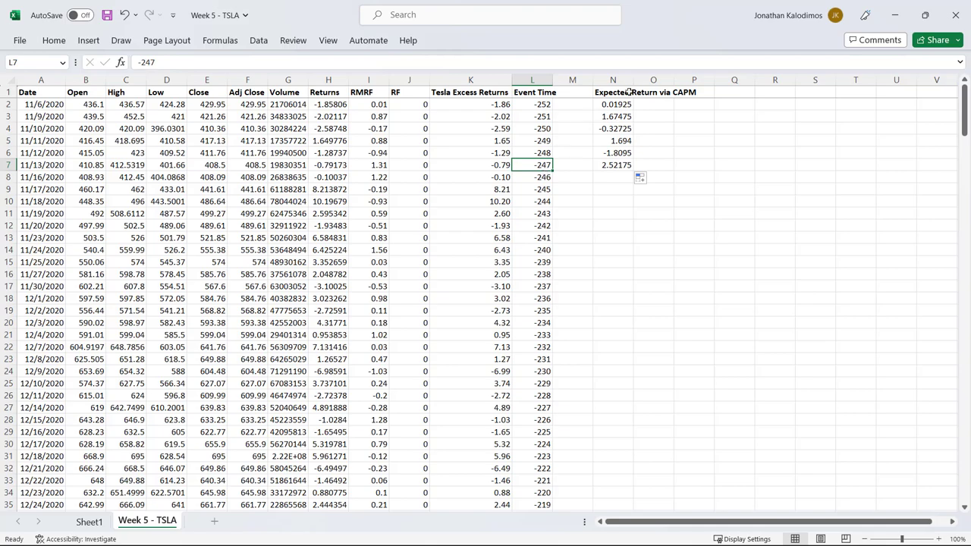
key("ctrl+Down")
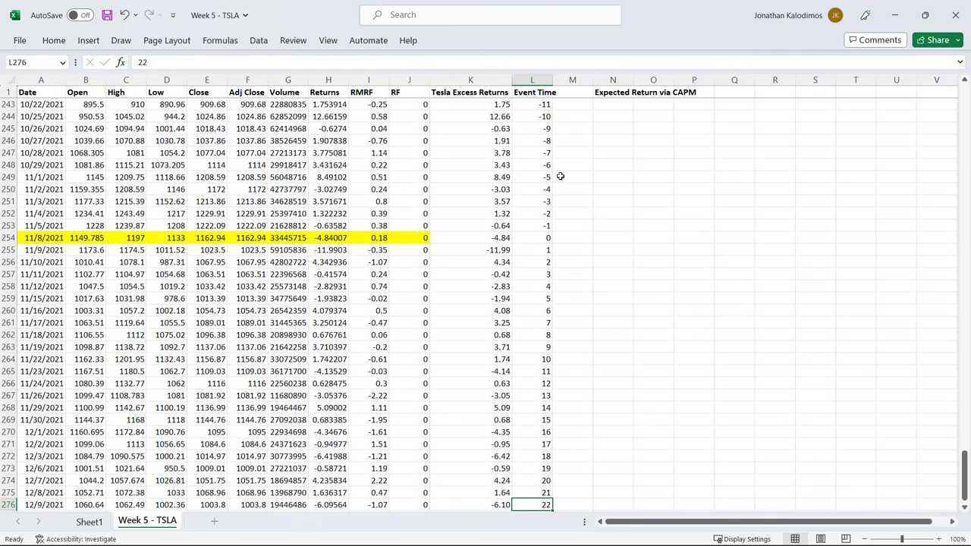
key("Right")
key("Right")
key("ctrl+shift+Up")
key("ctrl+d")
key("ctrl+Up")
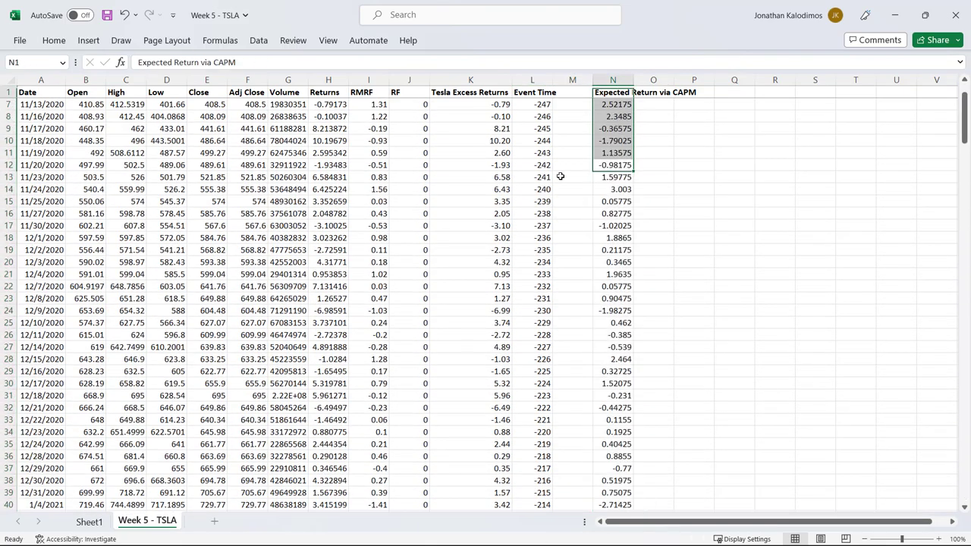
key("Right")
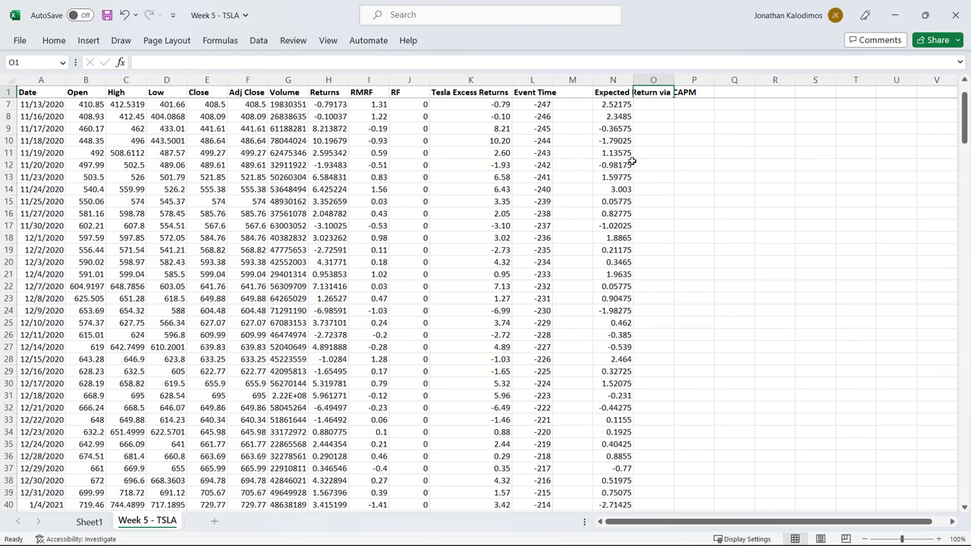
Enter =H2-N2 in O2 and head column O 'Abnormal Return'.
key("Down")
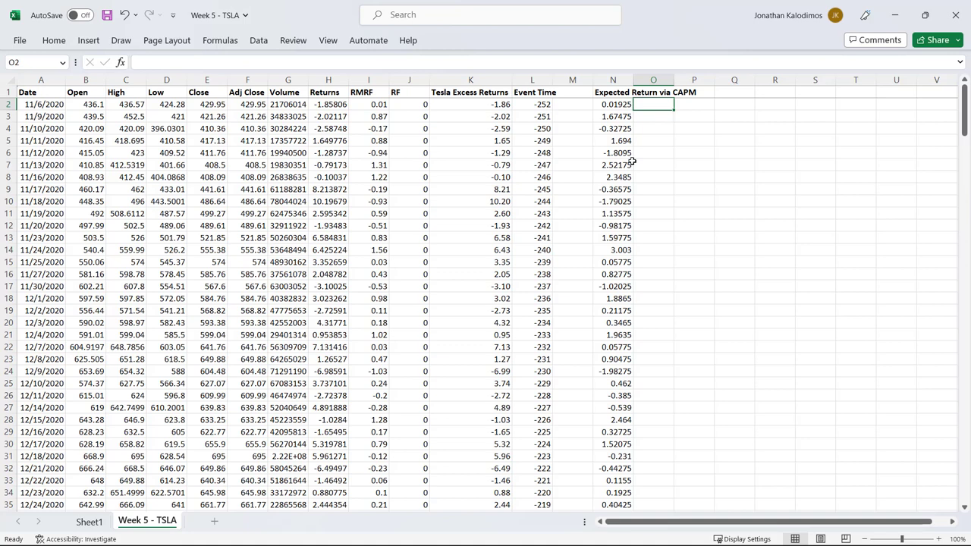
type("=")
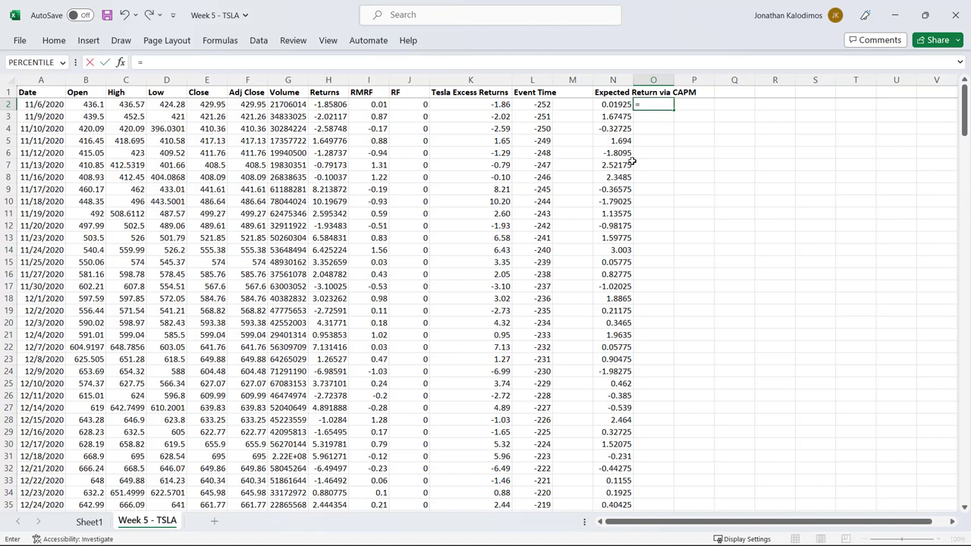
key("Left")
key("Left")
key("Left")
key("Left")
key("Left")
key("Left")
key("Left")
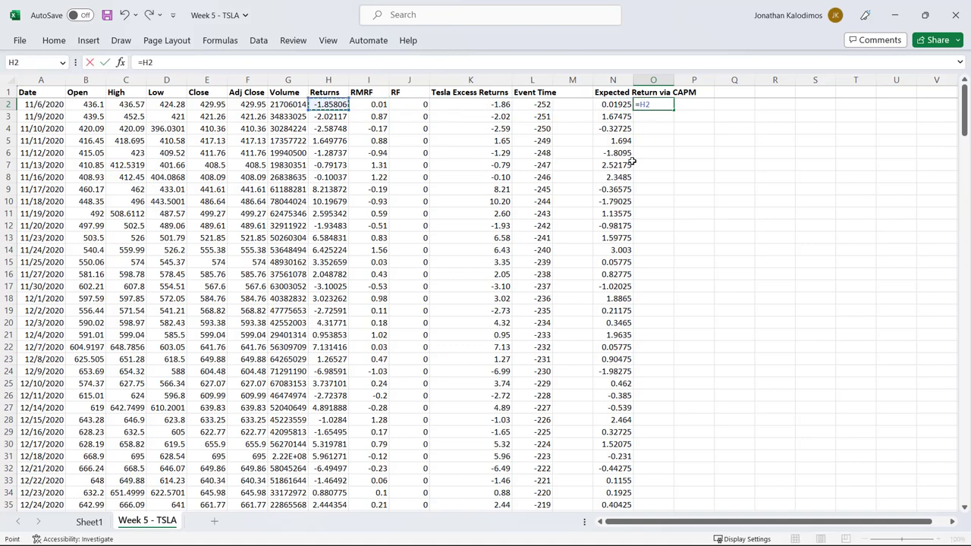
type("-")
key("Left")
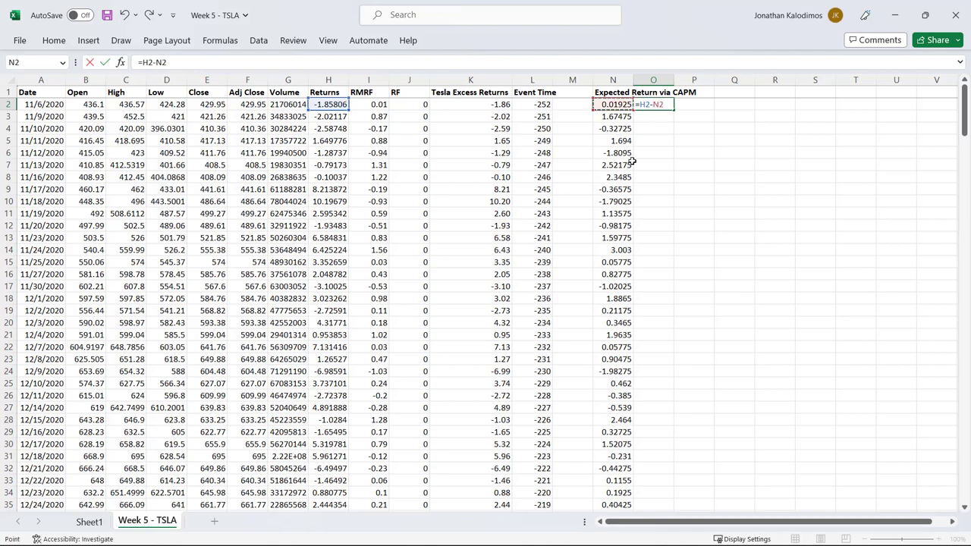
key("Return")
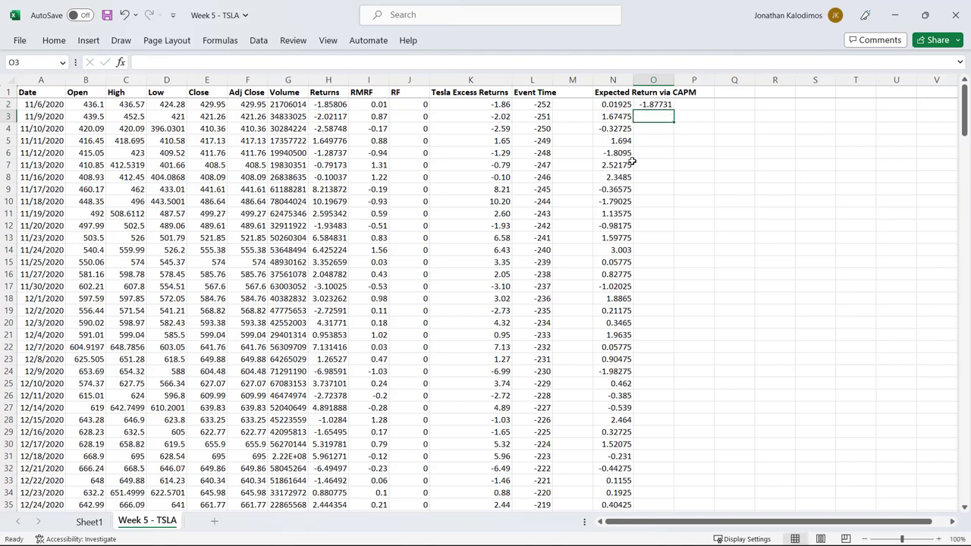
key("Up")
key("Up")
type("Ab")
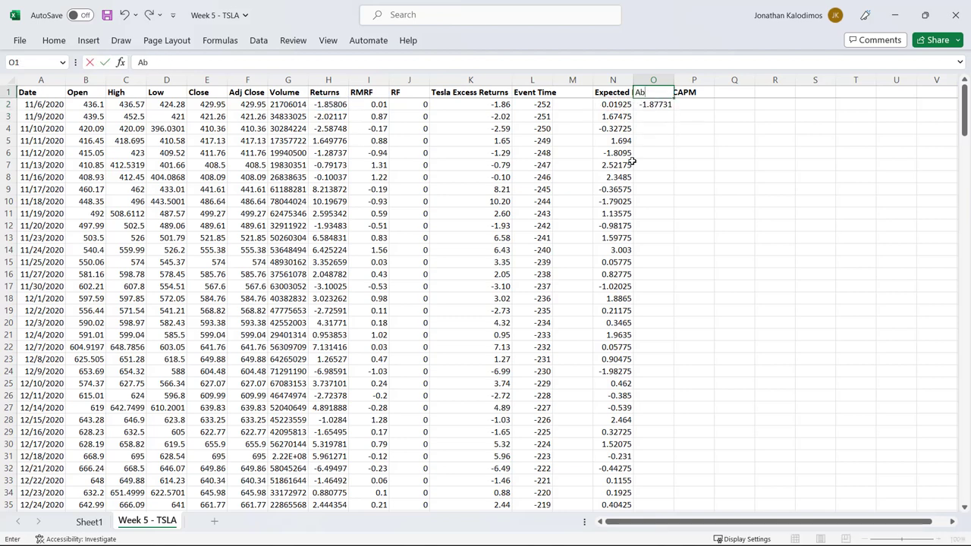
type("normal Retu")
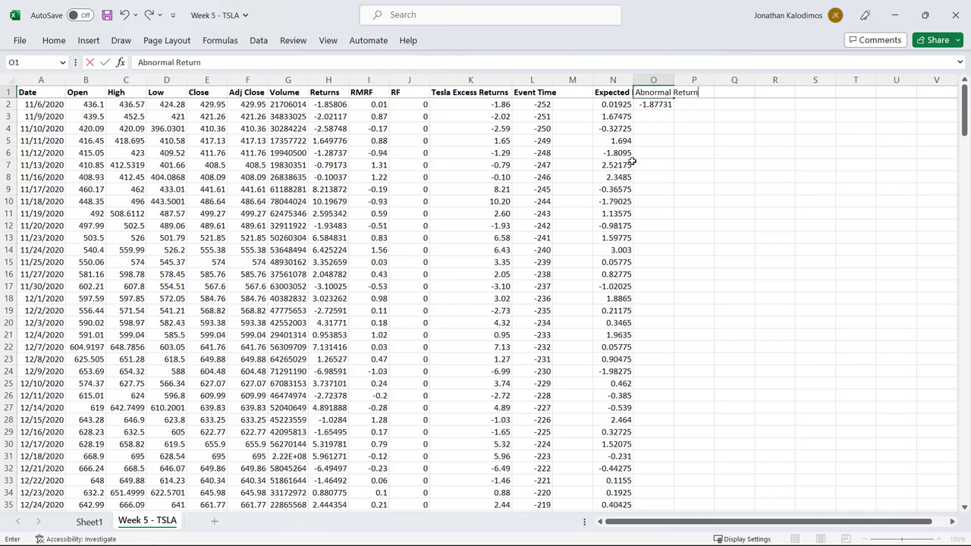
type("rn")
key("Return")
Fill the abnormal return formula down to row 276 and scroll through the results.
key("Left")
key("ctrl+Down")
key("Right")
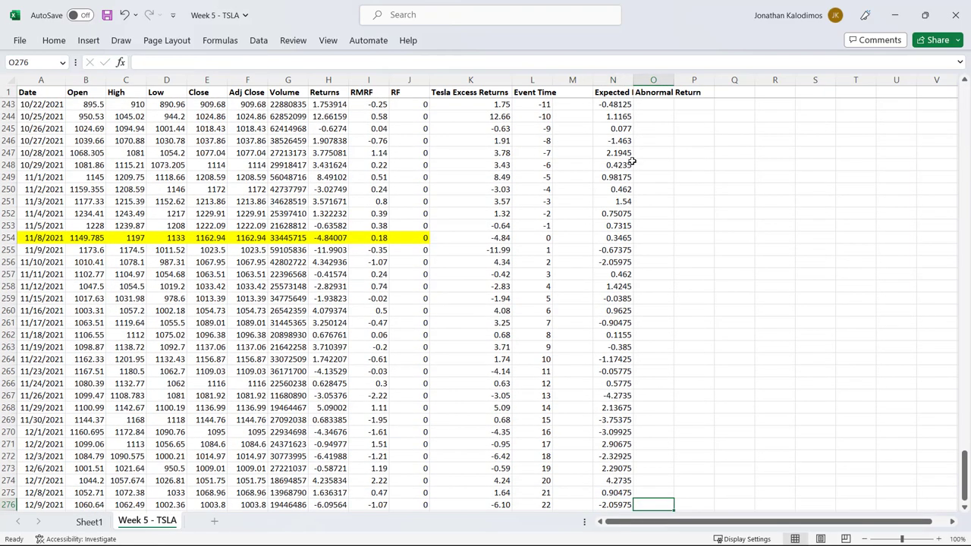
key("ctrl+shift+Up")
key("ctrl+d")
key("ctrl+q")
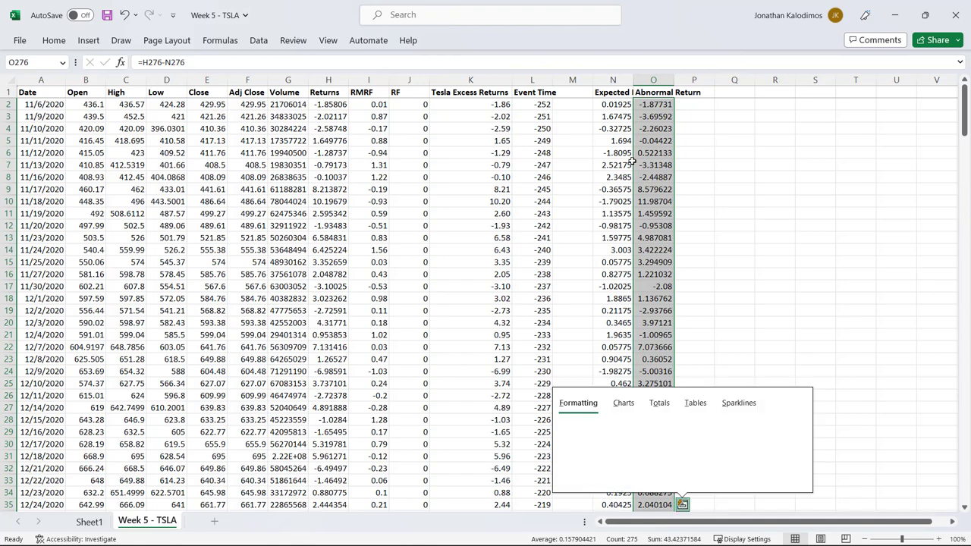
key("Escape")
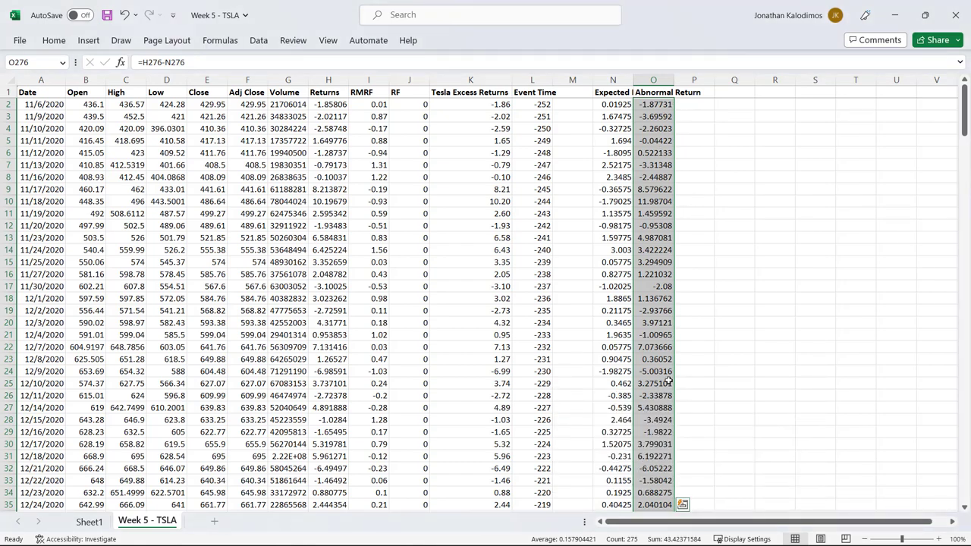
scroll(668, 382, "down", 2)
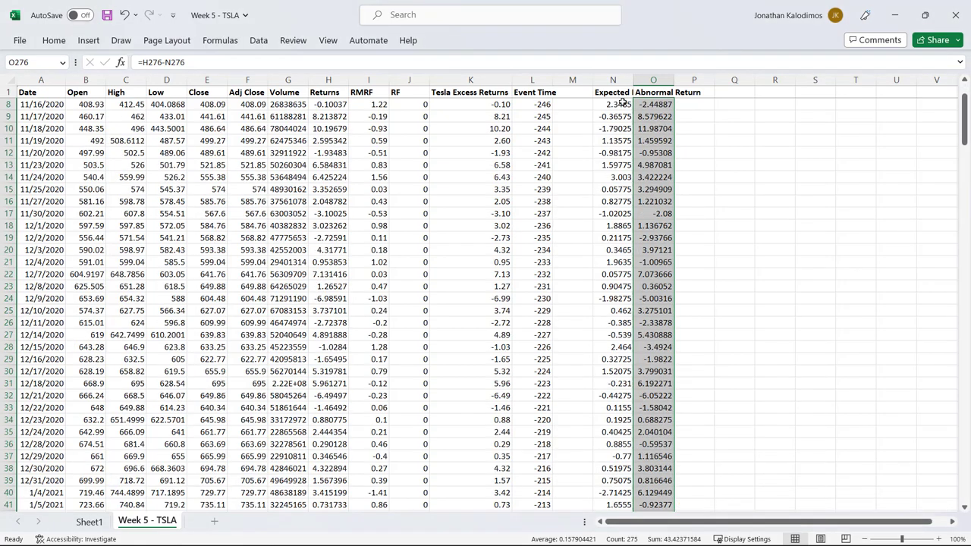
scroll(686, 313, "down", 20)
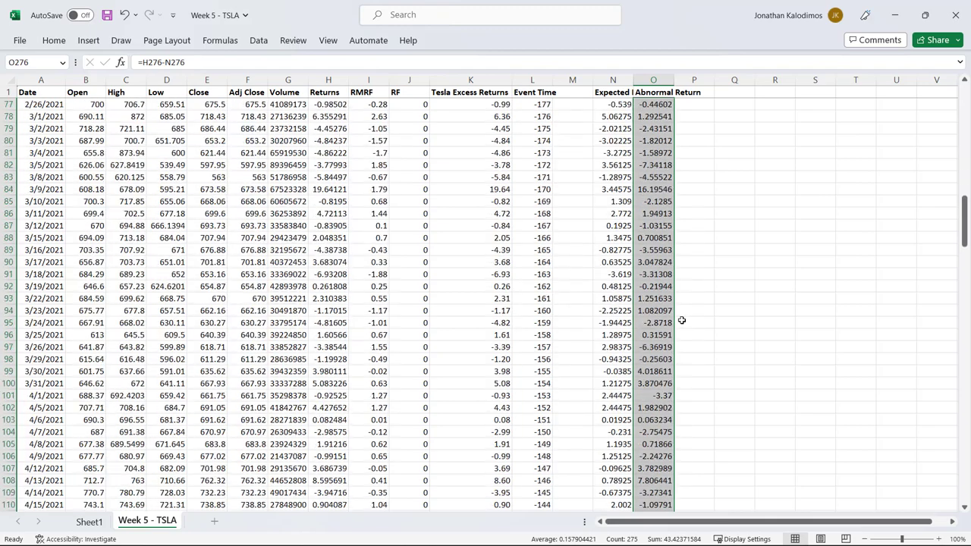
scroll(686, 313, "down", 20)
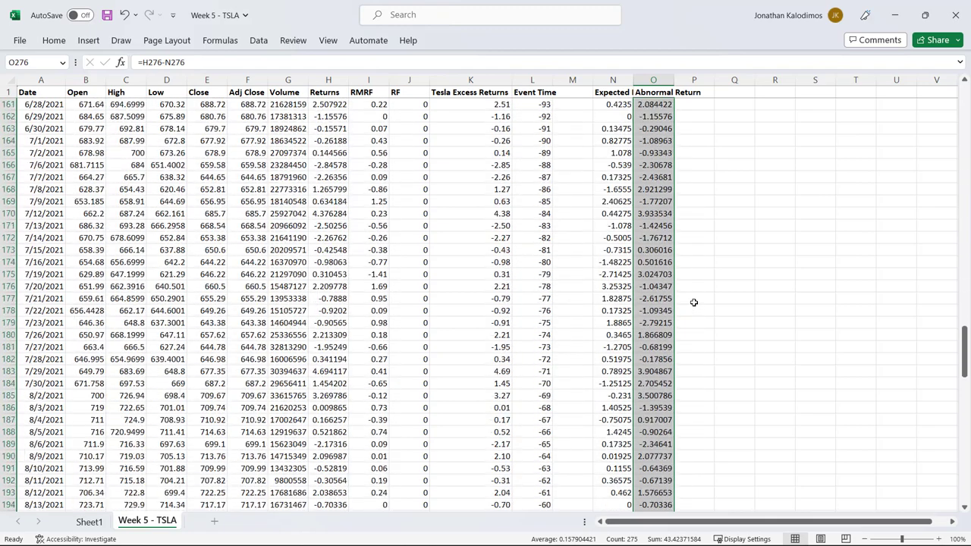
scroll(693, 297, "down", 15)
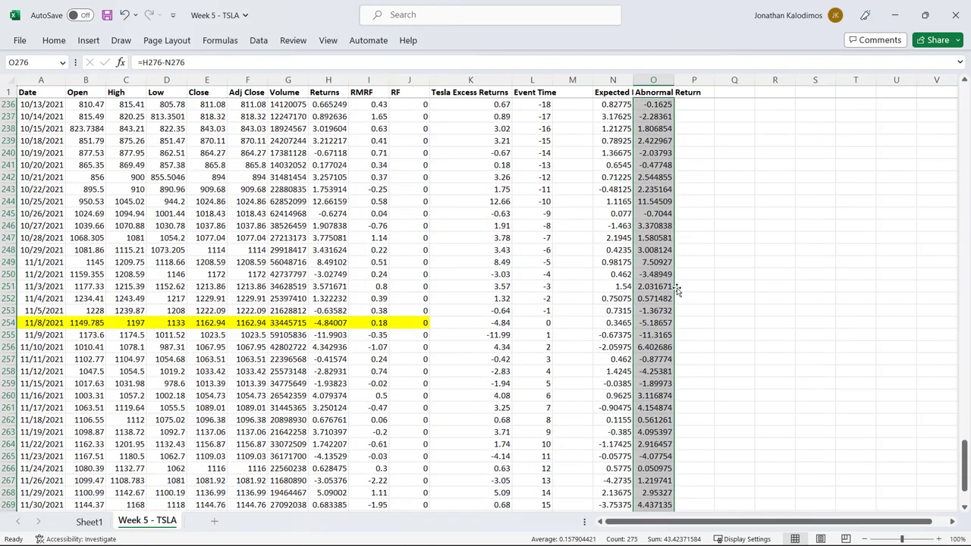
left_click(547, 262)
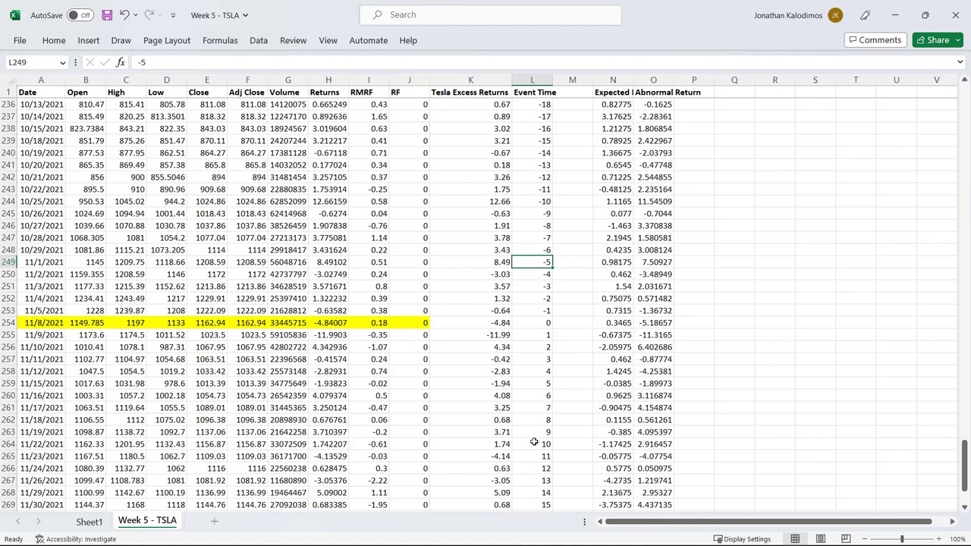
scroll(534, 440, "down", 2)
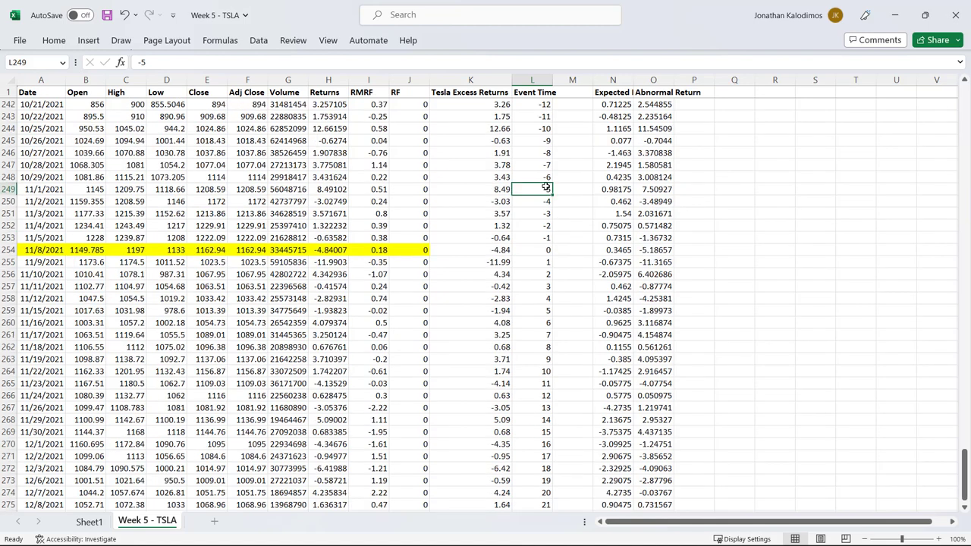
left_click_drag(544, 188, 537, 429)
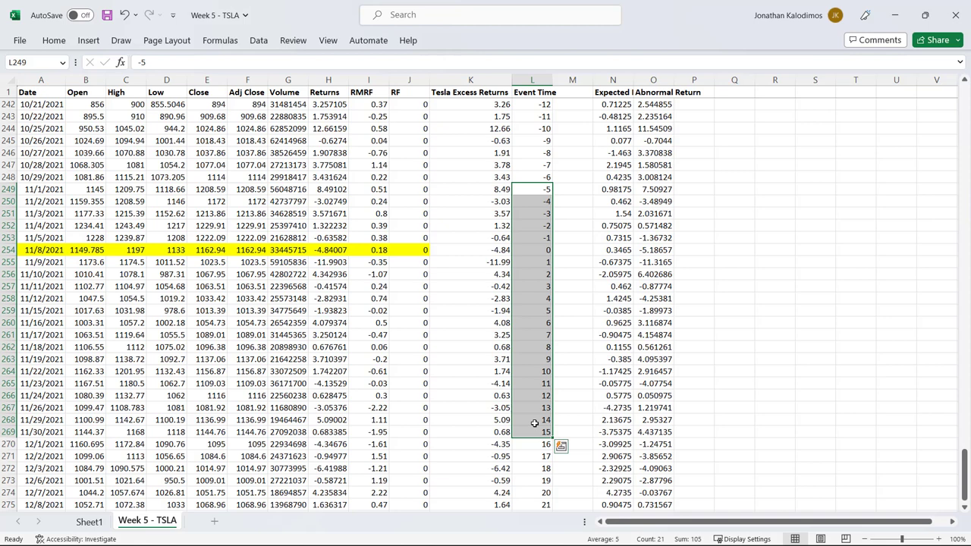
left_click(689, 190)
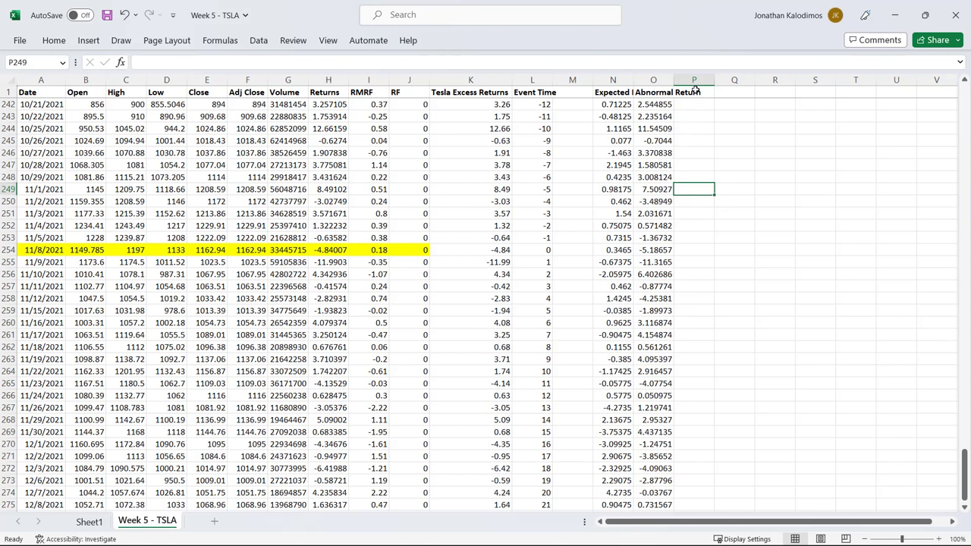
Type 'Cumulative Abnormal Return (CAR)' as the header in P1.
left_click(695, 90)
type("Cumulativ")
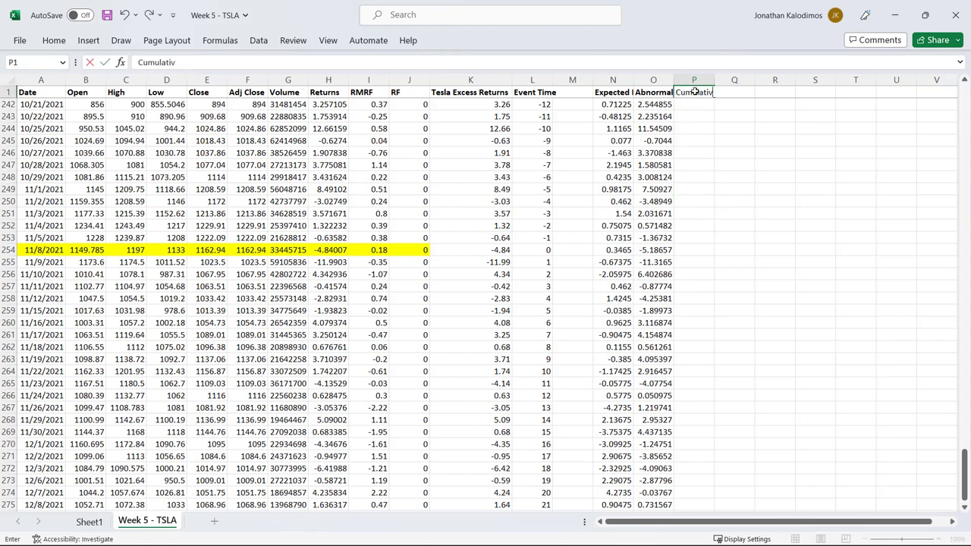
type("e Abnormal Return")
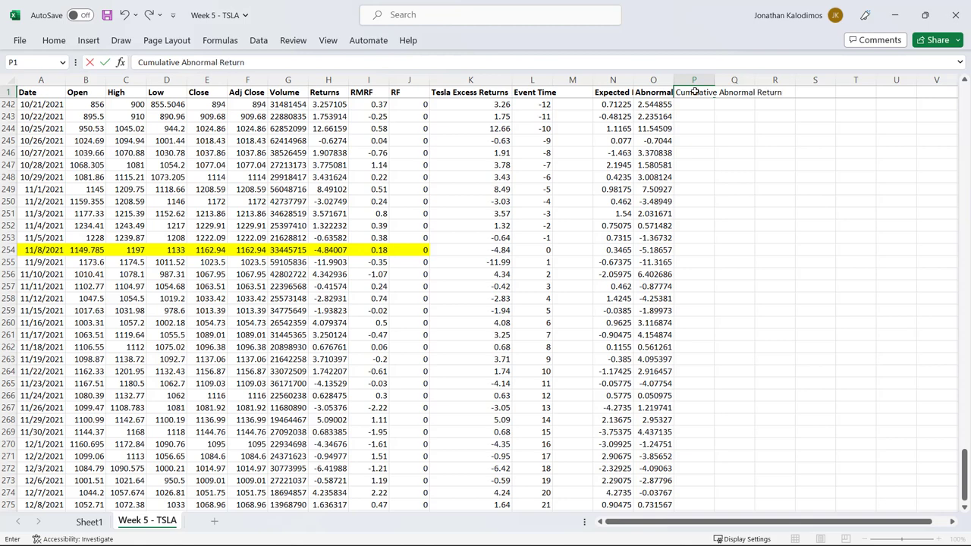
type(" (CAR)")
left_click(699, 215)
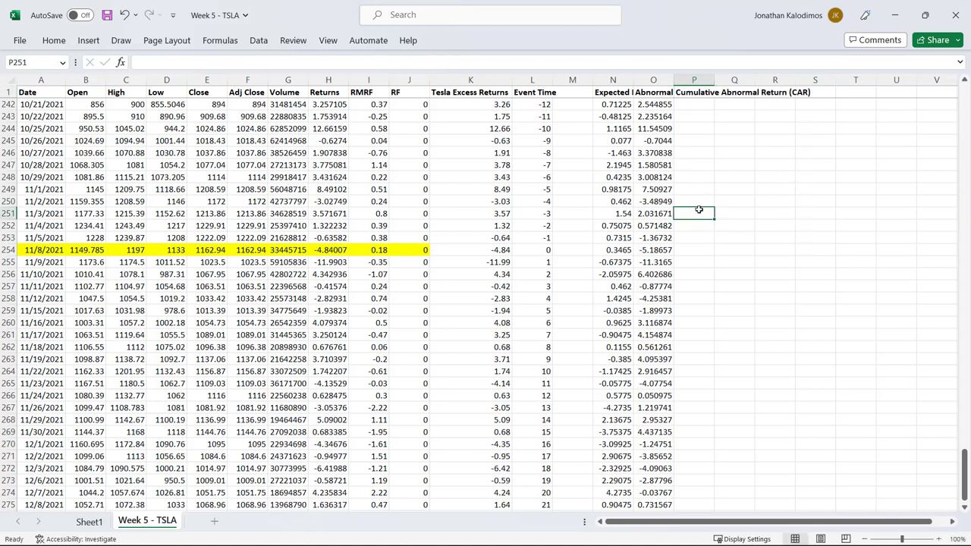
Enter =SUM($O$249:O249) in P249 for event day -5, anchoring the start absolutely.
left_click(696, 187)
type("=sum(O249:O249)")
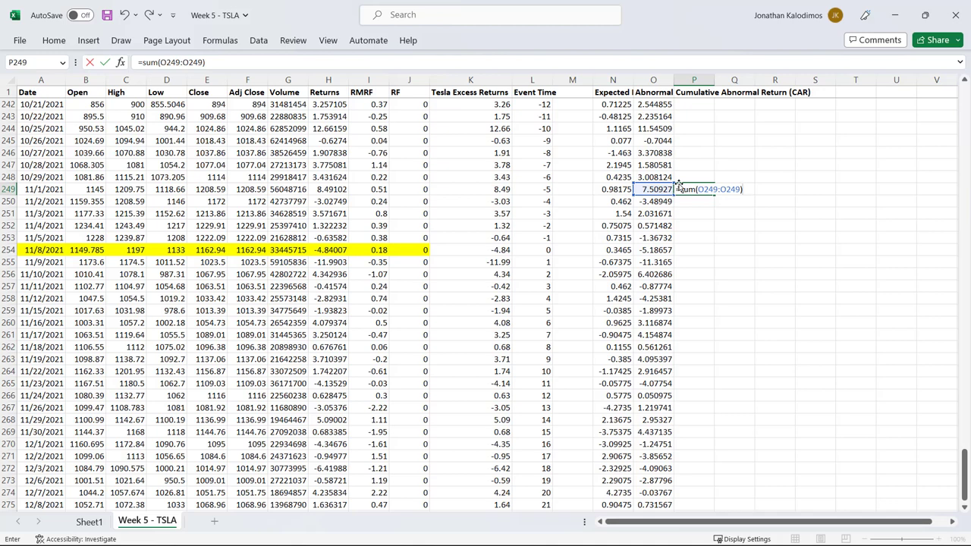
key("Return")
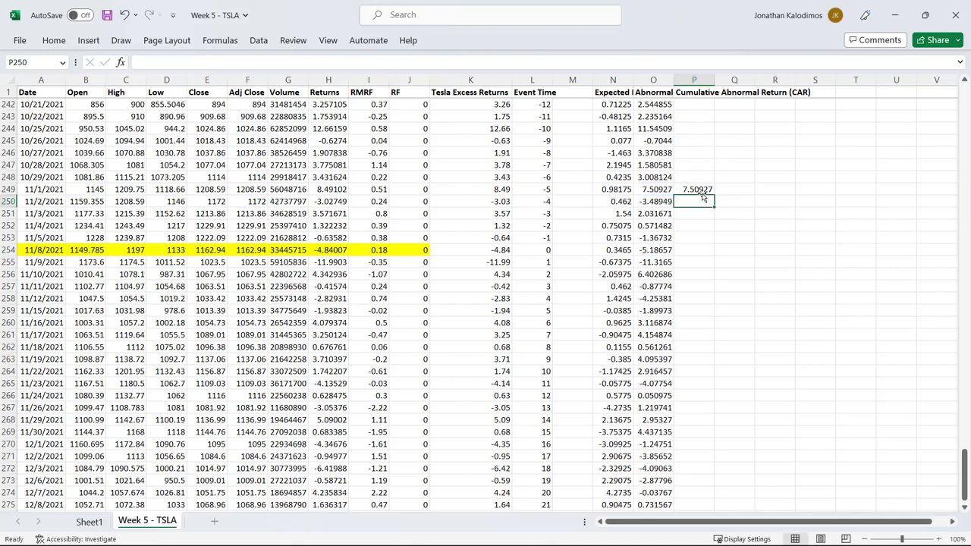
left_click(692, 190)
left_click(197, 63)
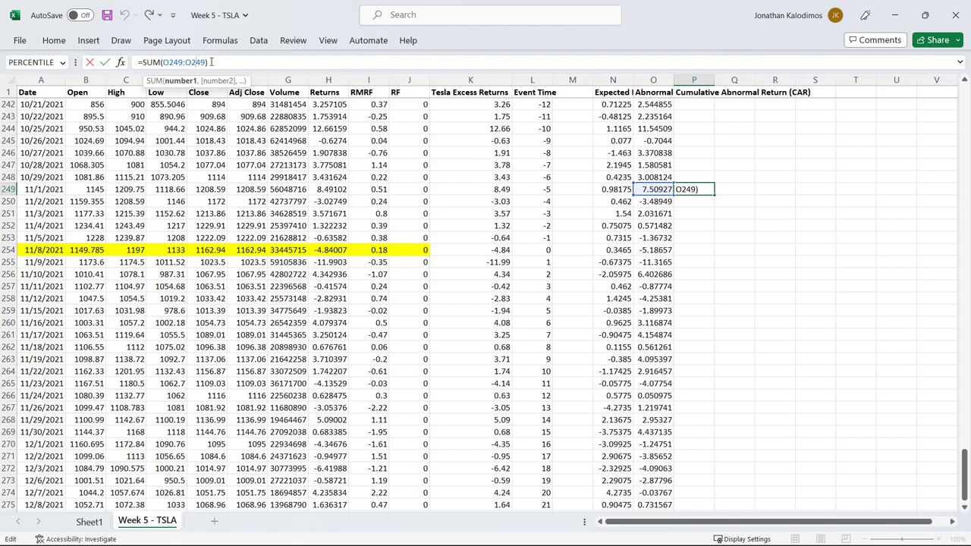
key("super")
key("super")
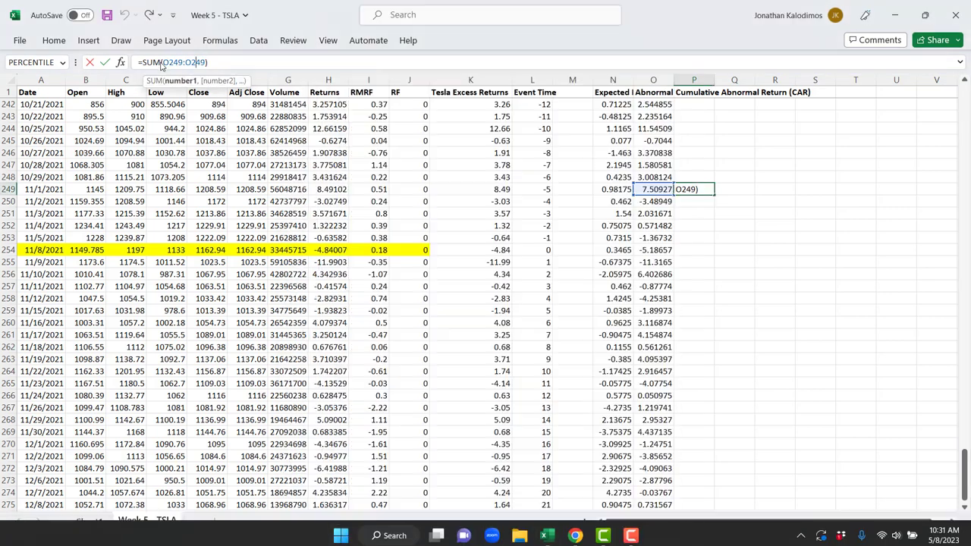
left_click(168, 62)
key("F4")
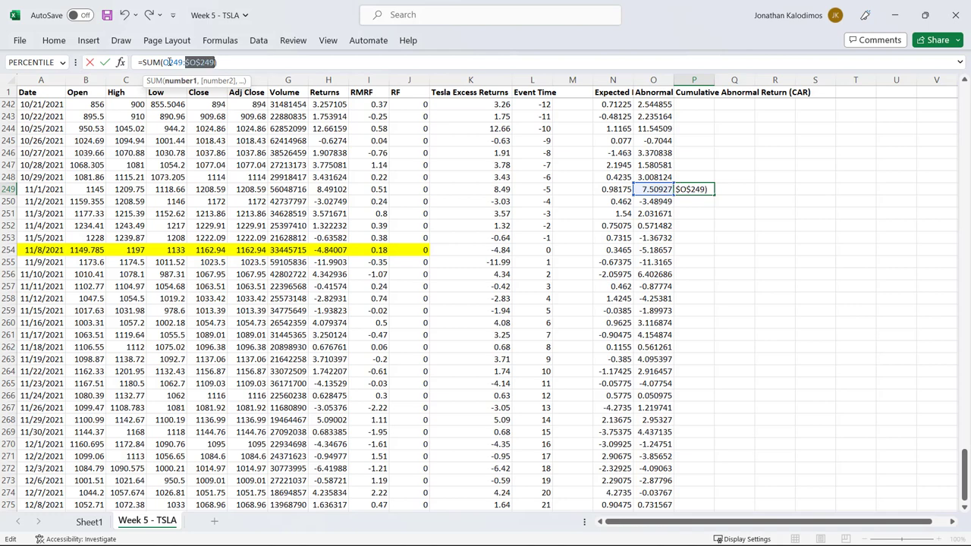
left_click(169, 62)
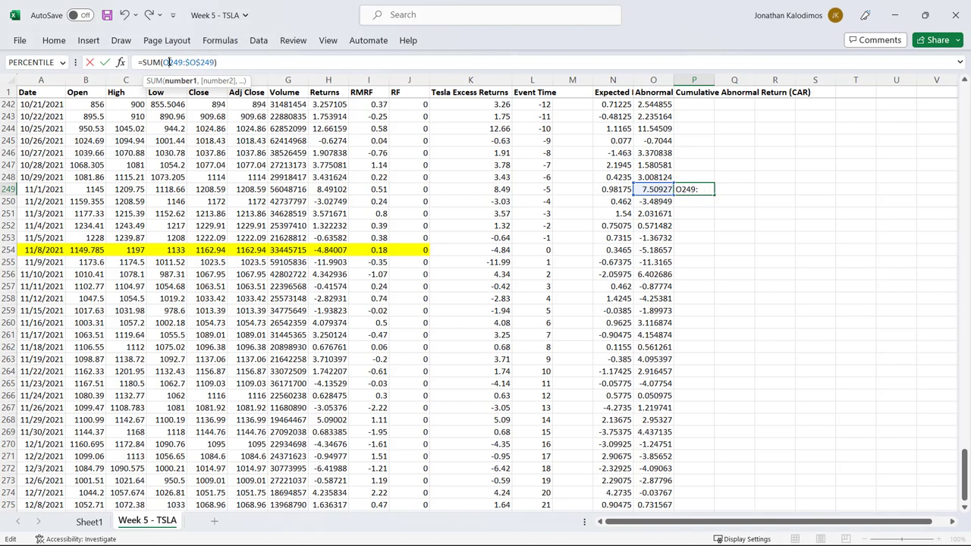
key("Return")
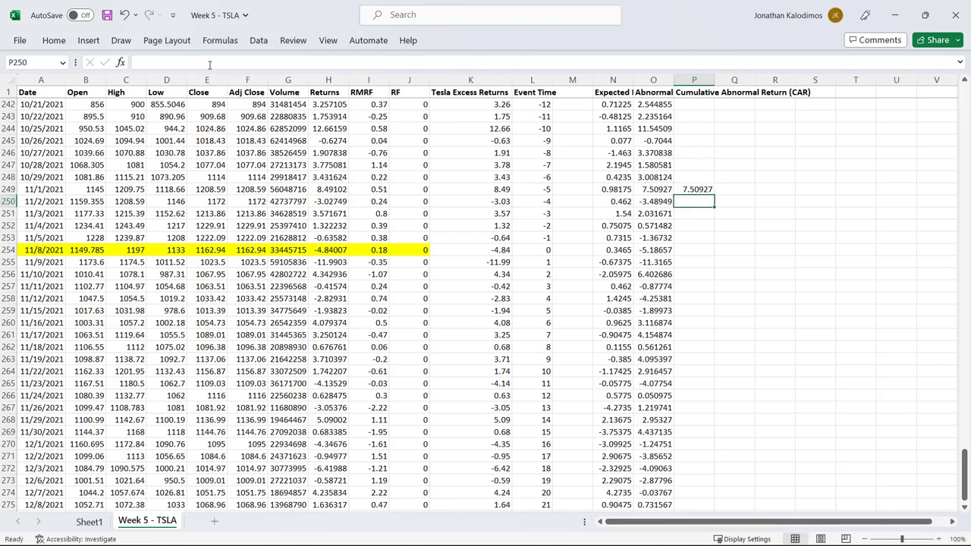
Fill the running sum down to event day -2 and check the day -5 and -4 formulas.
key("Up")
key("Up")
key("Down")
key("shift+Down")
key("shift+Down")
key("shift+Down")
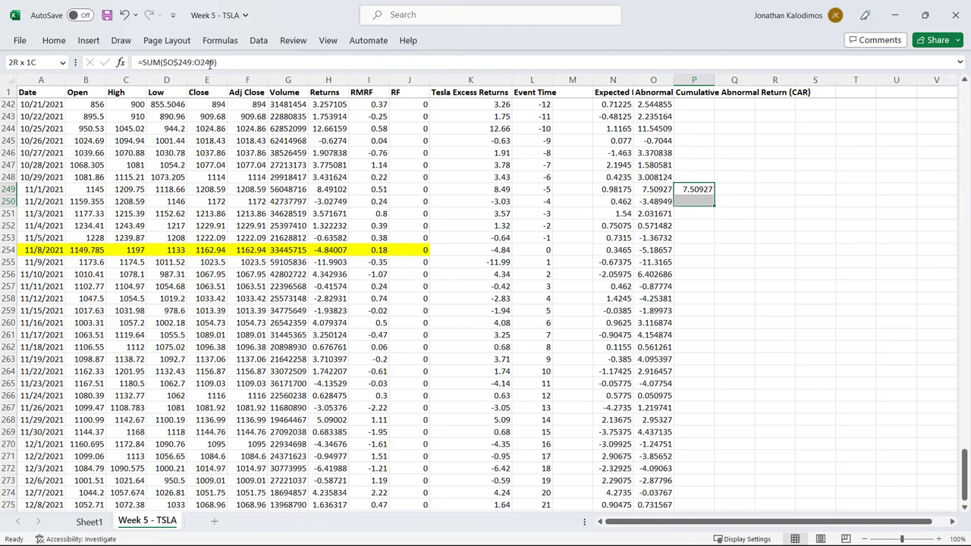
key("ctrl+d")
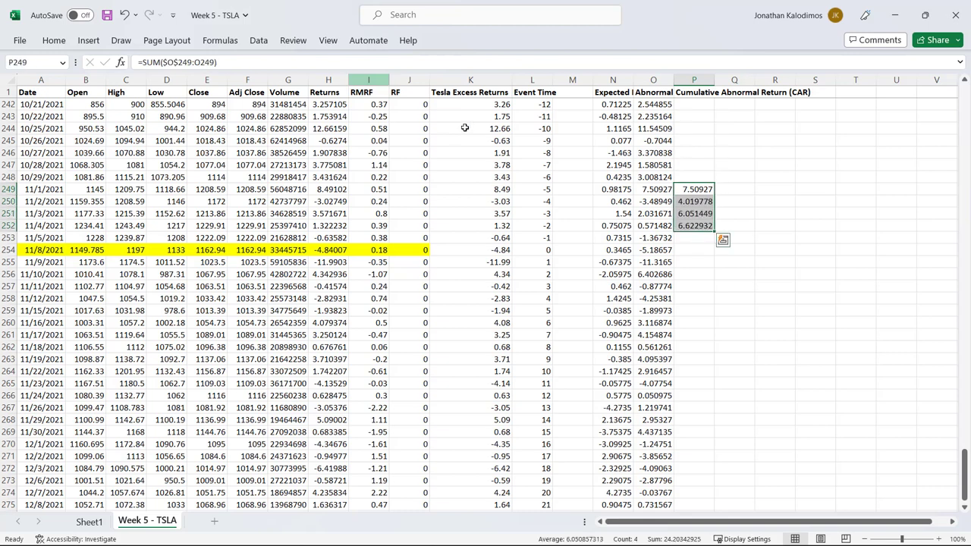
left_click(693, 190)
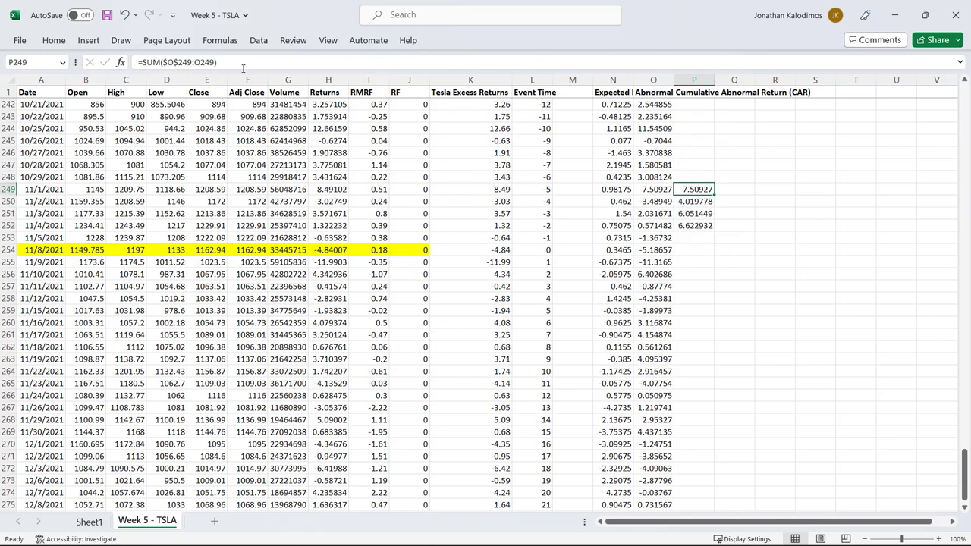
left_click(166, 62)
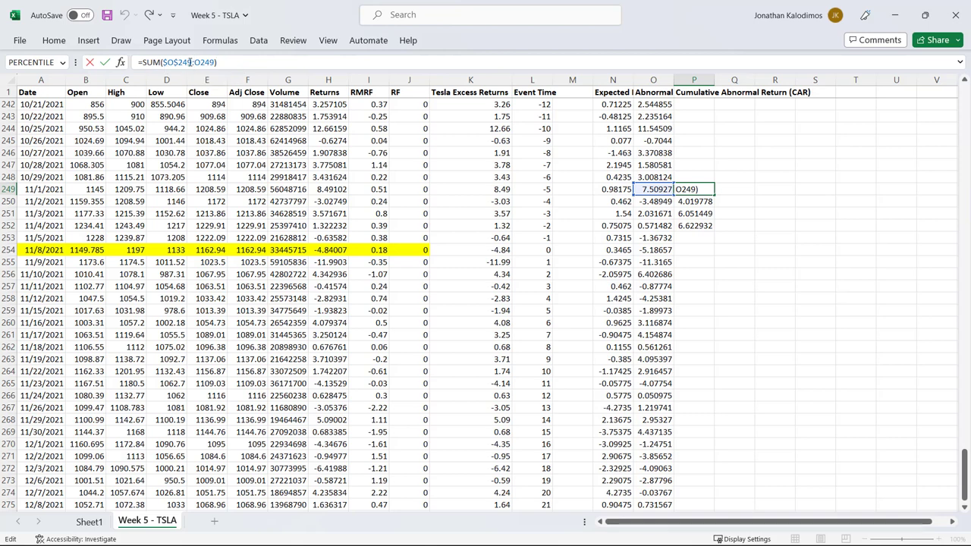
key("Escape")
left_click(706, 201)
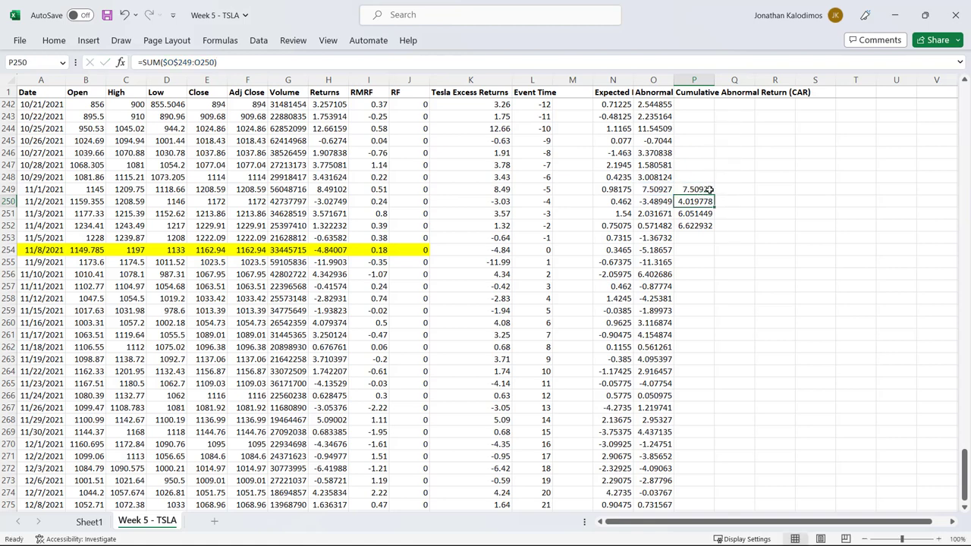
left_click(298, 64)
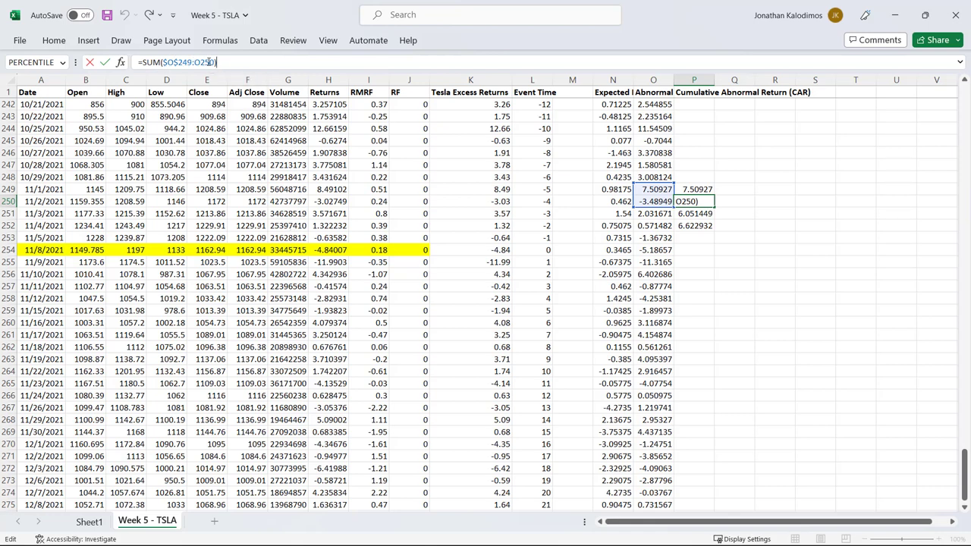
key("Escape")
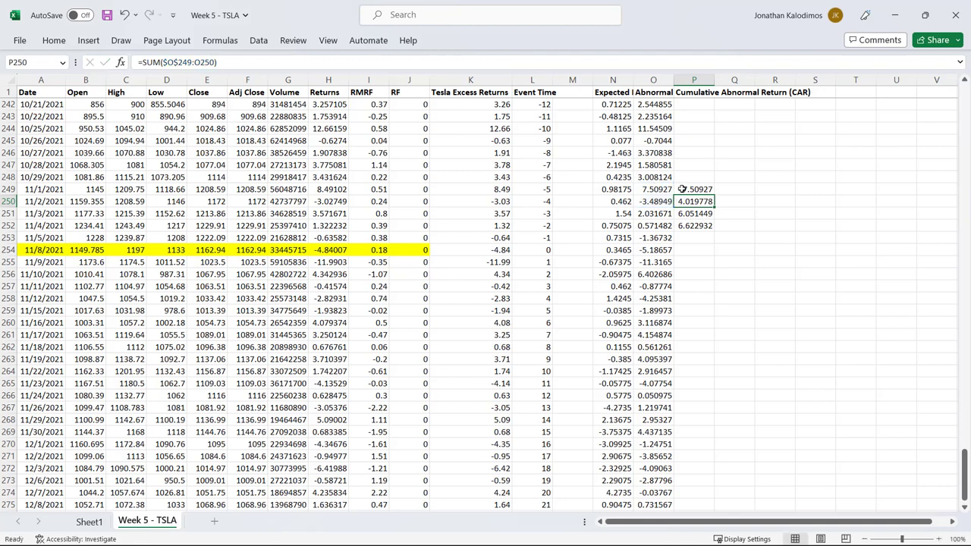
left_click(693, 226)
Extend the CAR running sum down to event day 15, ending at 7.552336.
left_click_drag(714, 230, 707, 433)
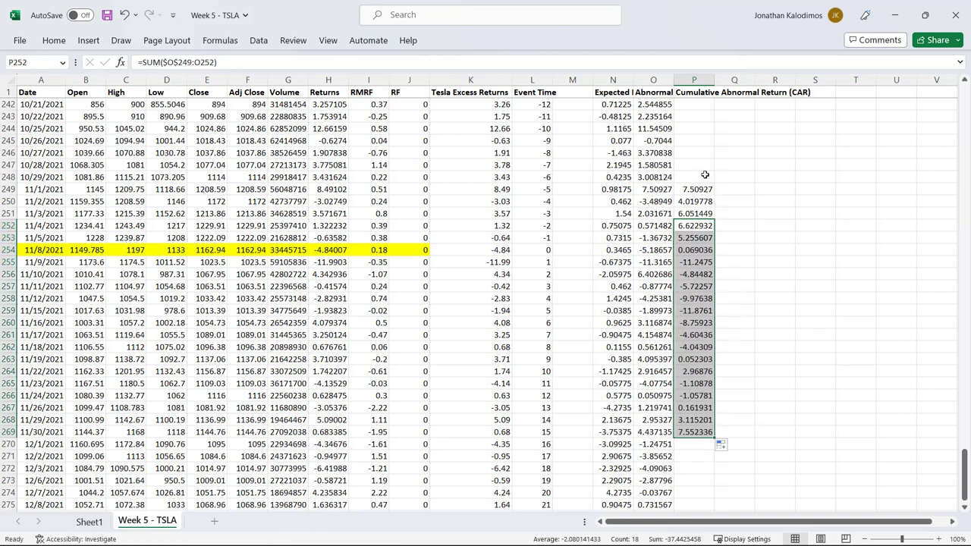
left_click_drag(704, 189, 703, 433)
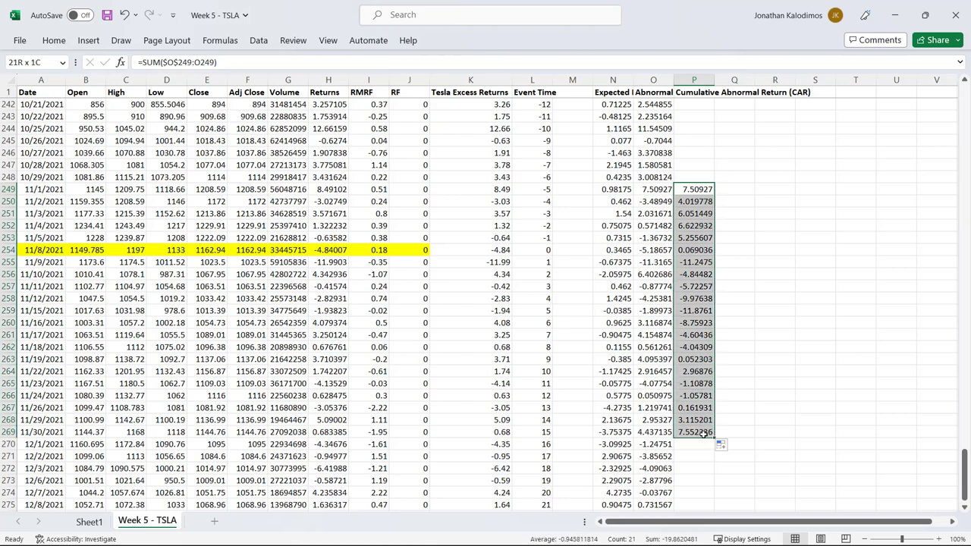
left_click(742, 420)
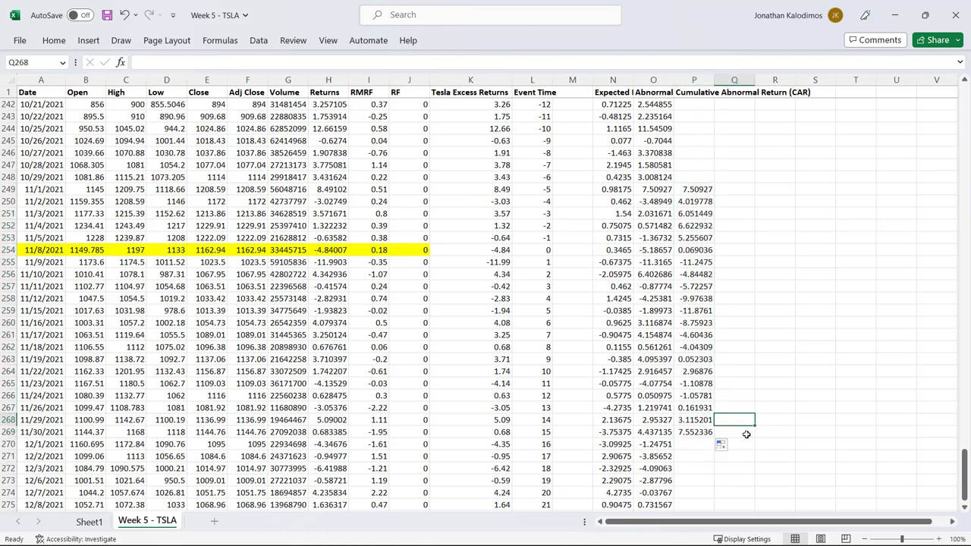
Add the note 'CAR[-5, 15] = 7.55%' in R269 and check the final CAR formula.
left_click(767, 432)
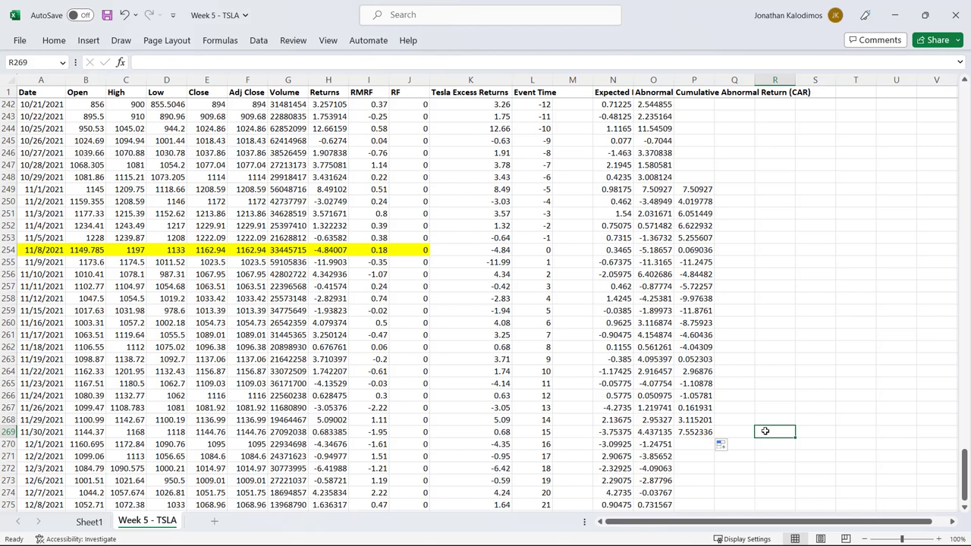
type("CAR")
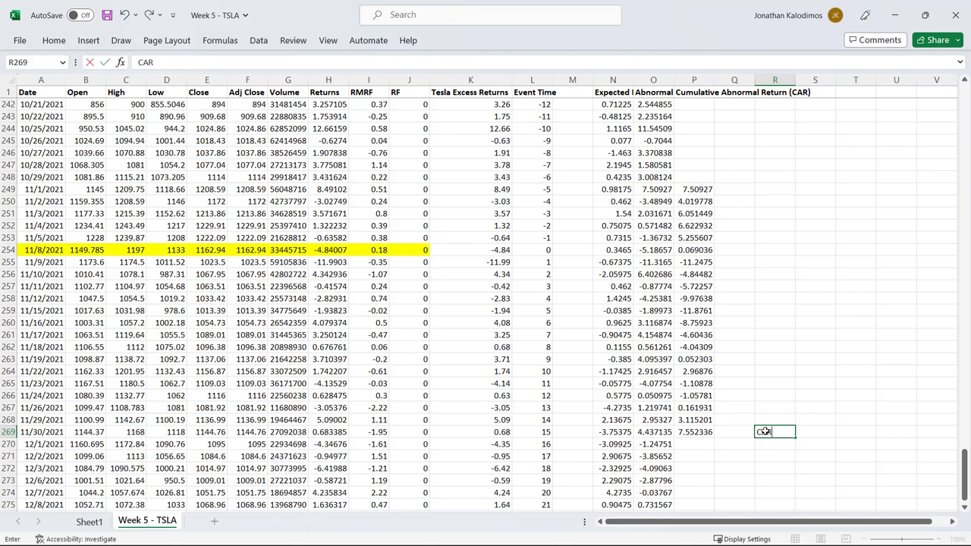
type("[-5, 15")
type("] = 7.55%")
key("Return")
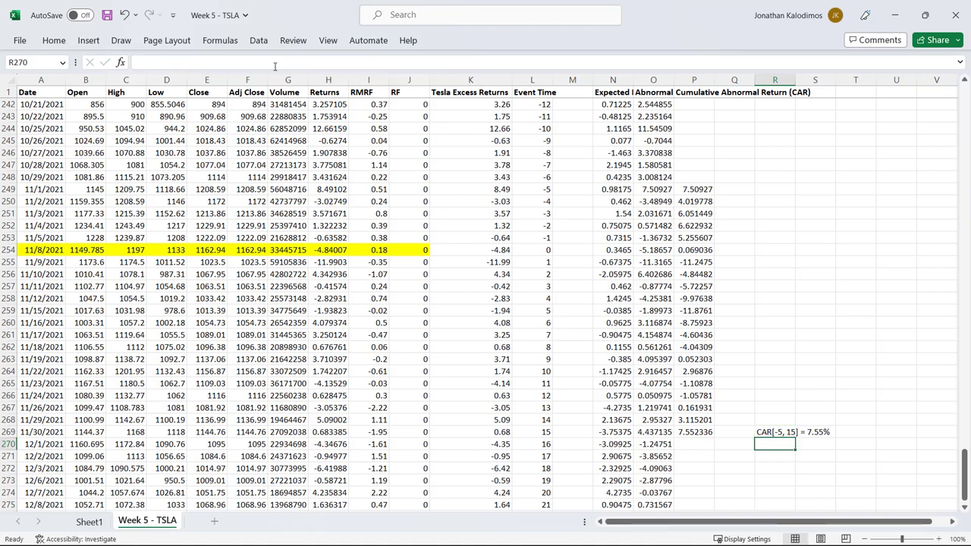
left_click(701, 434)
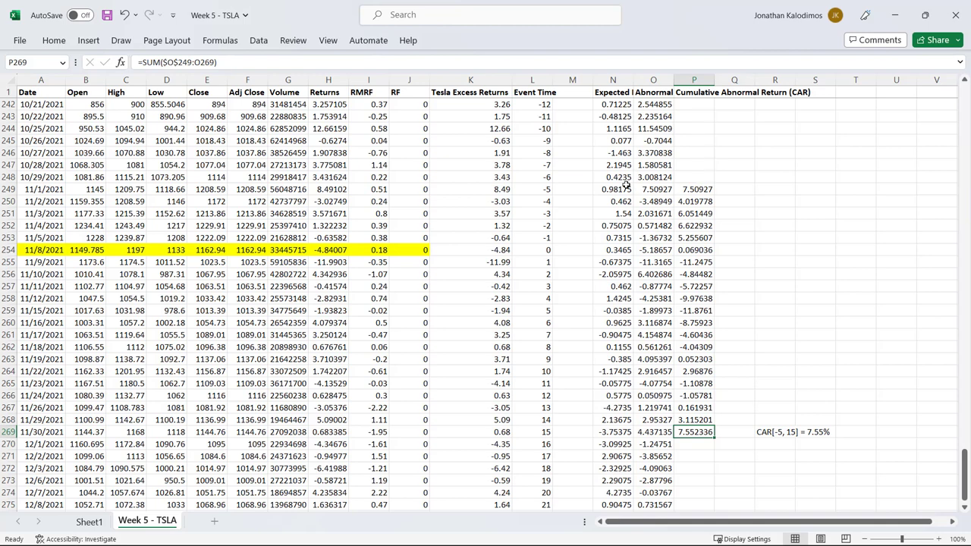
Copy the event window L249:P269 (event times -5 to 15) and paste it as values near the top.
left_click_drag(548, 190, 697, 432)
key("ctrl+c")
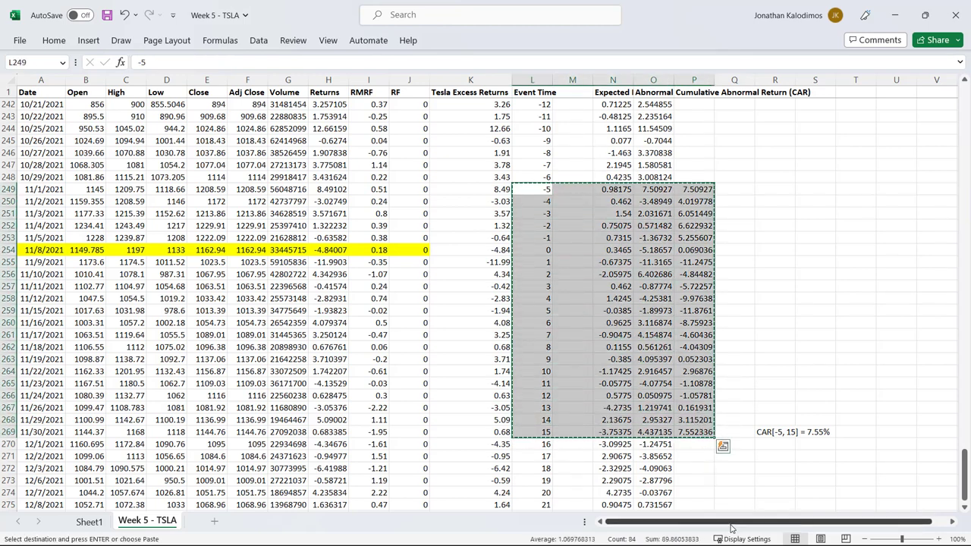
scroll(734, 527, "right", 1)
left_click_drag(965, 474, 965, 91)
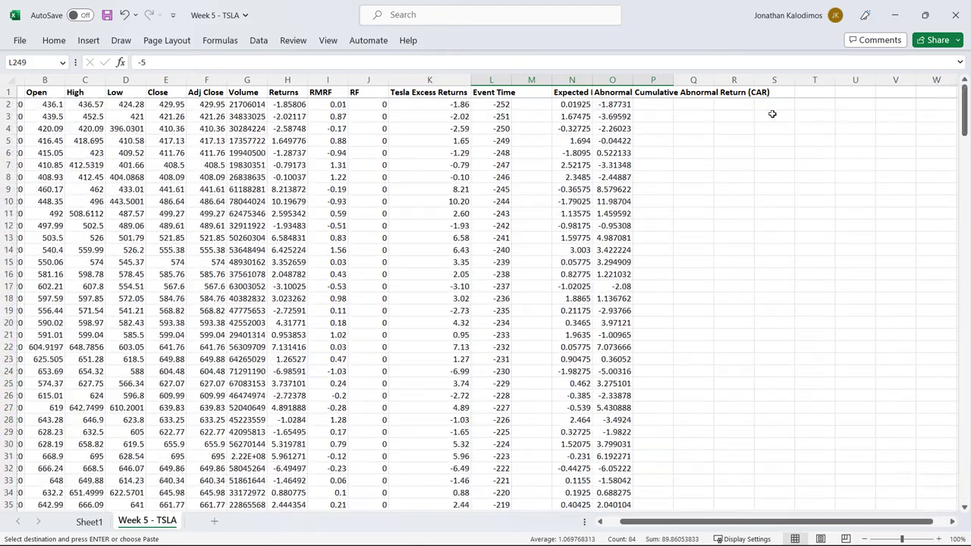
left_click(705, 129)
key("ctrl+v")
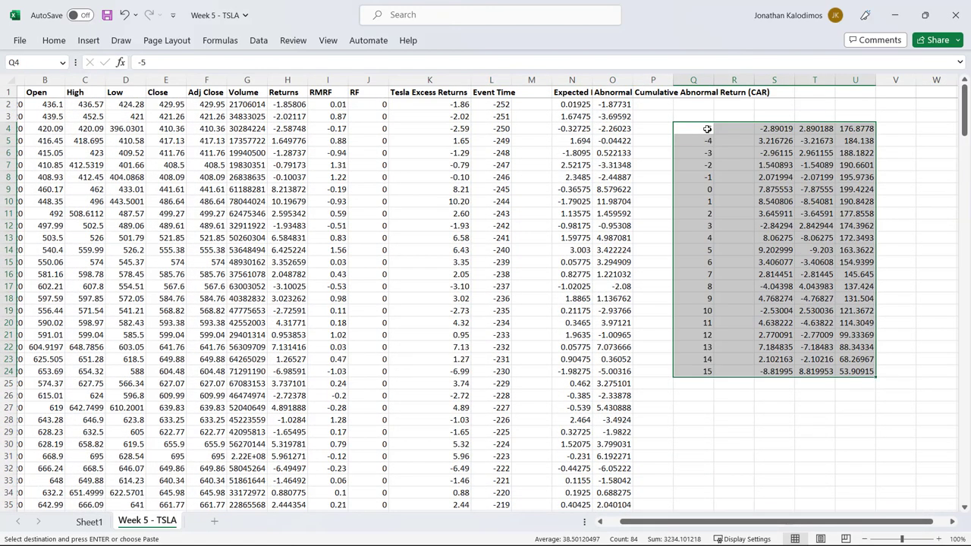
key("ctrl+z")
key("ctrl+alt+v")
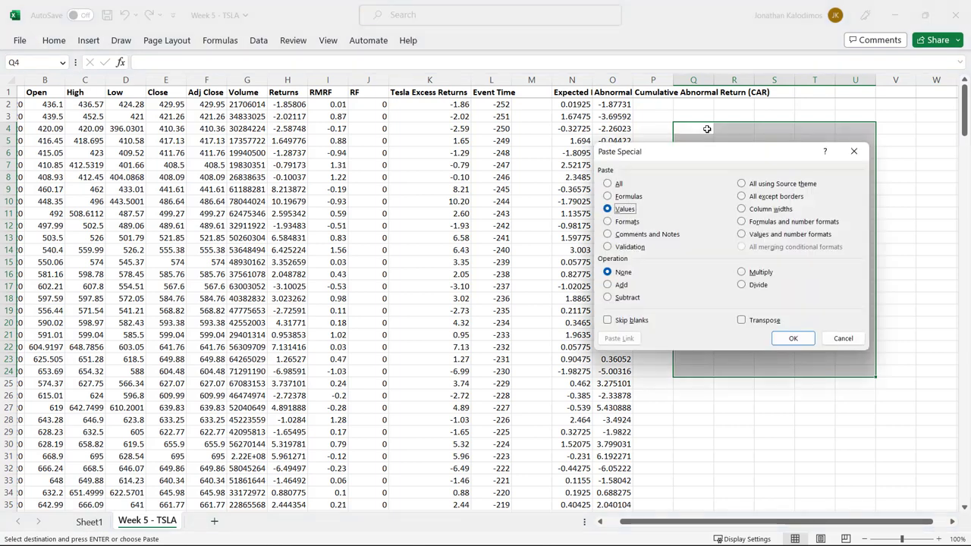
key("Return")
Clear the expected and abnormal return columns and move CAR into column R beside the event times.
left_click_drag(767, 122, 811, 354)
key("Delete")
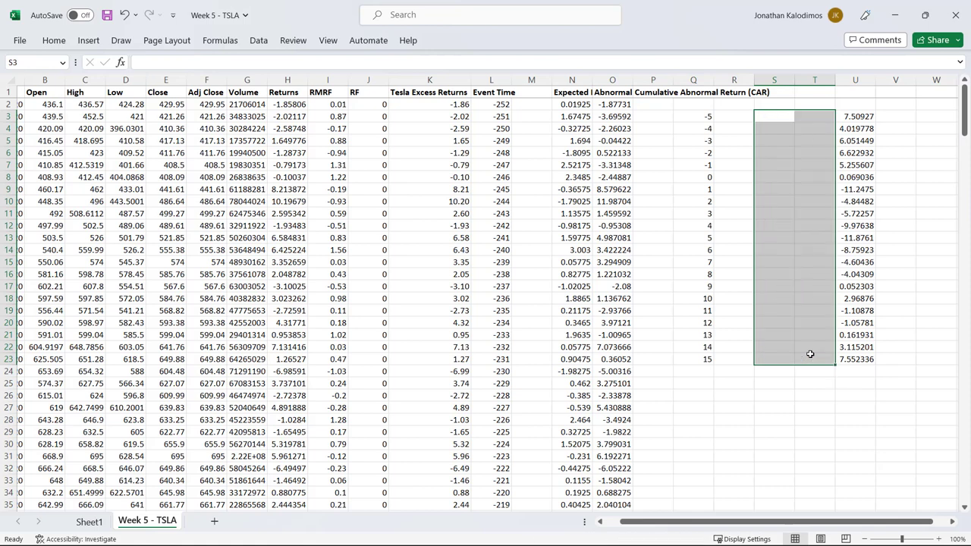
left_click_drag(853, 113, 863, 358)
key("ctrl+c")
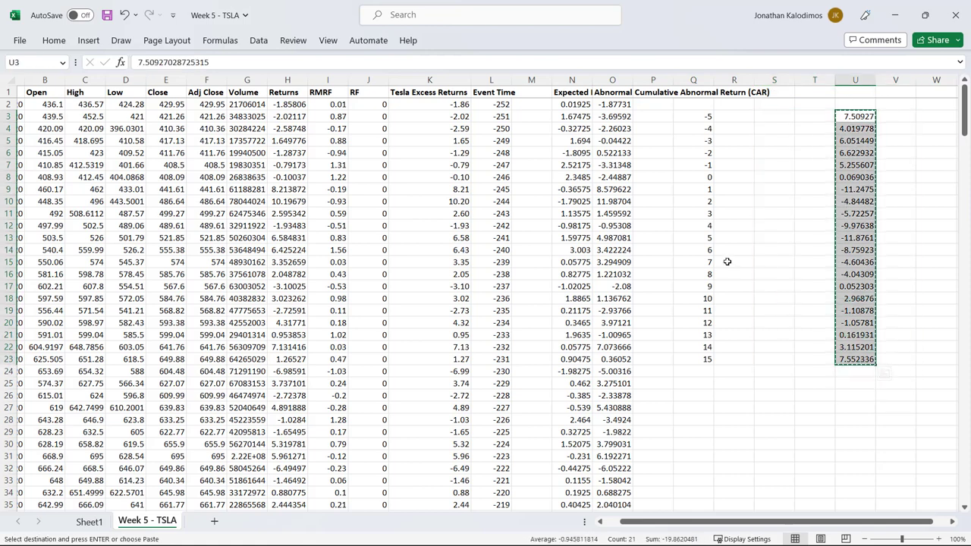
left_click(731, 120)
key("ctrl+v")
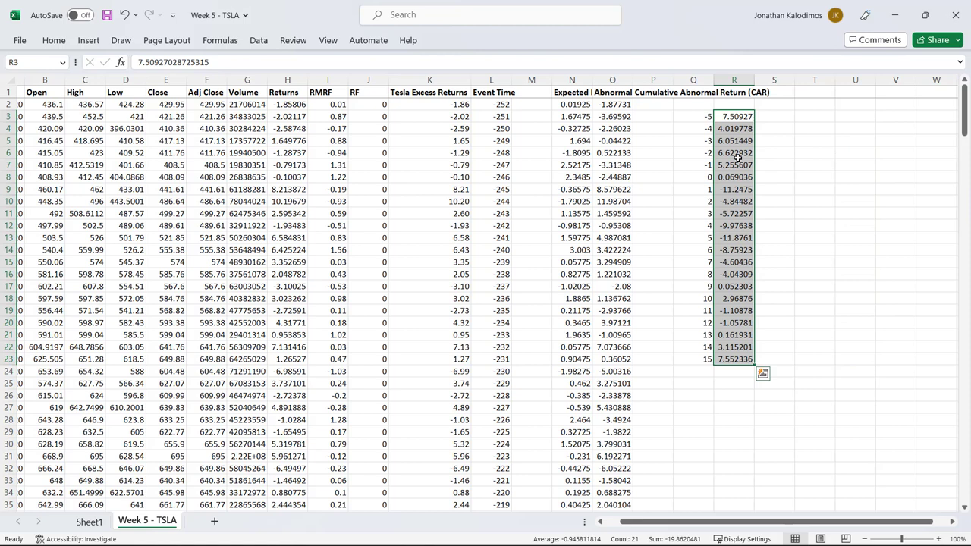
left_click(700, 106)
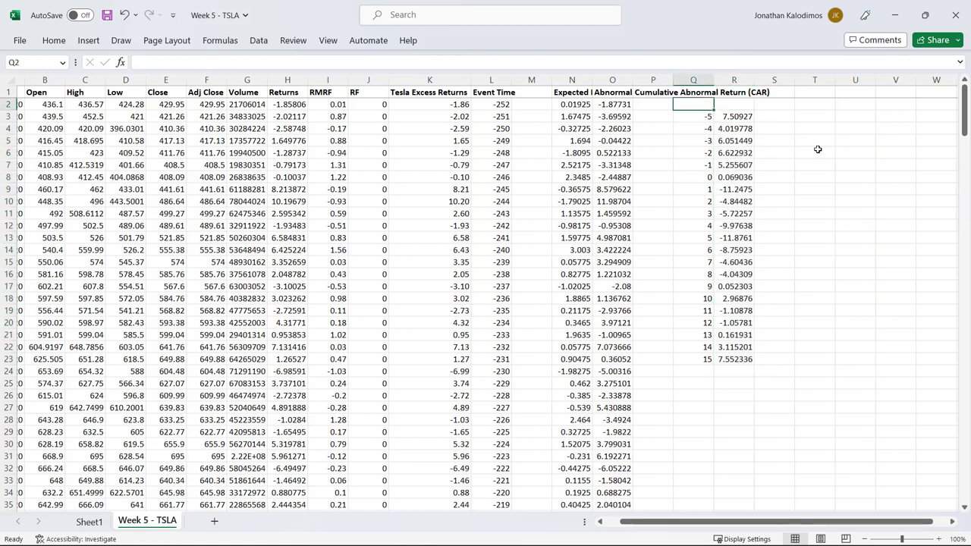
Shift the Event Time and CAR block down to start at row 7, leaving room for headers.
left_click_drag(707, 118, 732, 359)
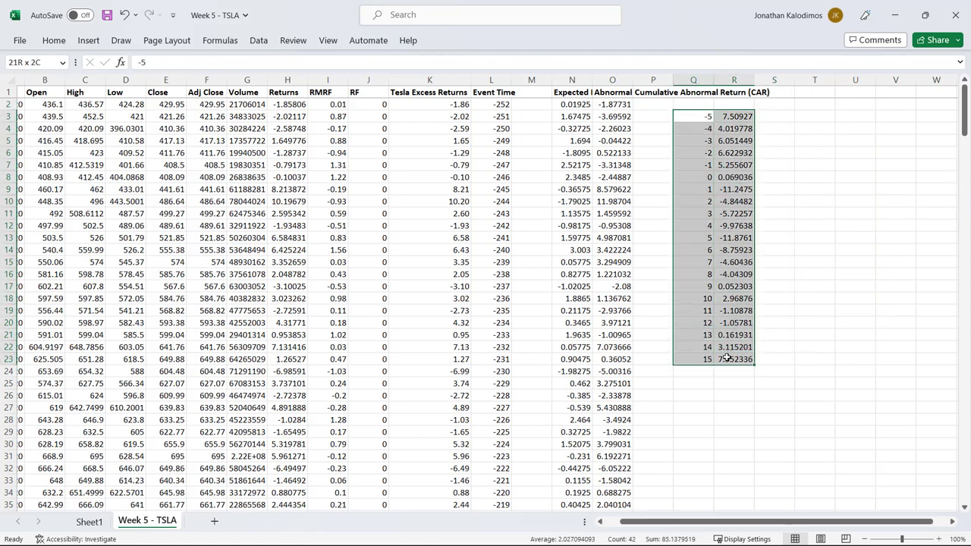
key("ctrl+x")
left_click(705, 163)
key("ctrl+v")
Add headers 'Event Time' and 'CAR', autofit column Q, and select the Q6:R27 table.
left_click(703, 153)
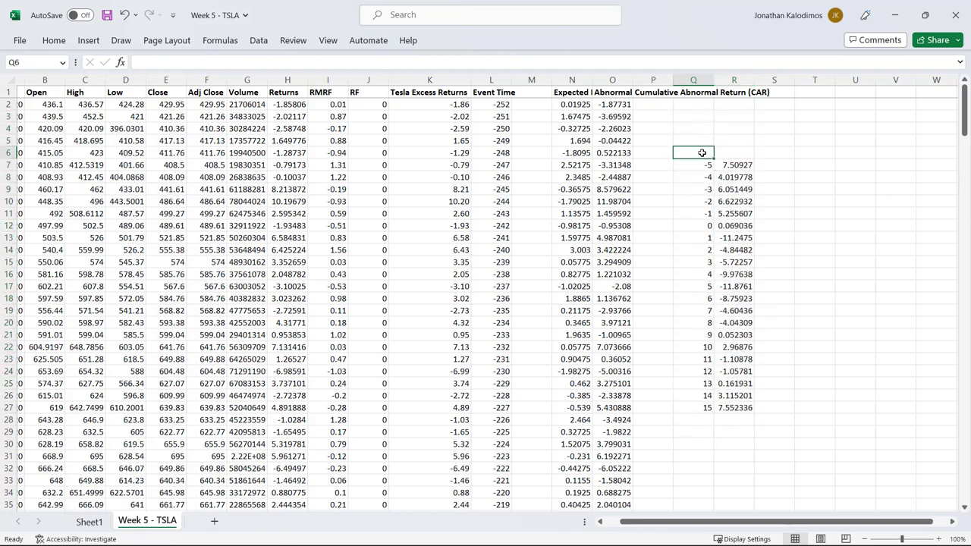
type("Event Time")
key("Tab")
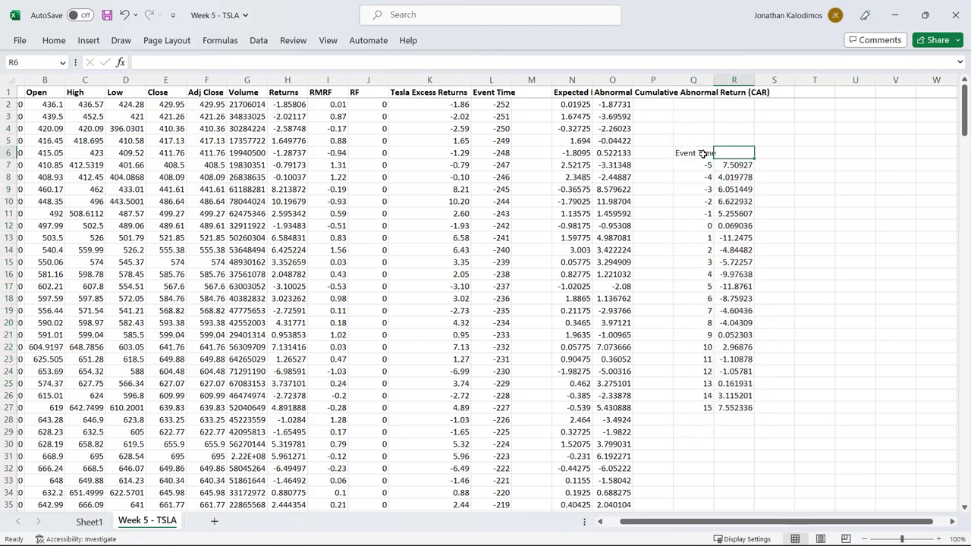
type("CAR")
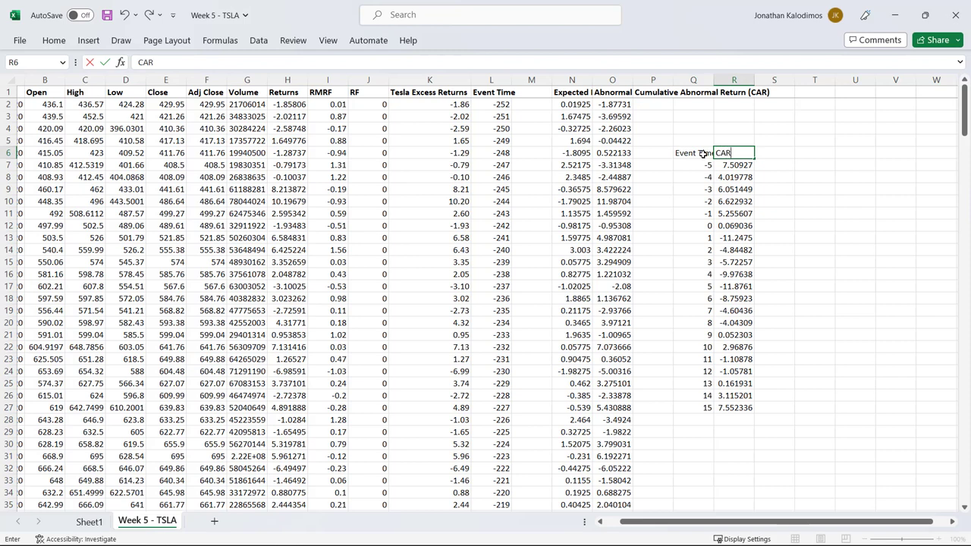
left_click(703, 153)
left_click(728, 150)
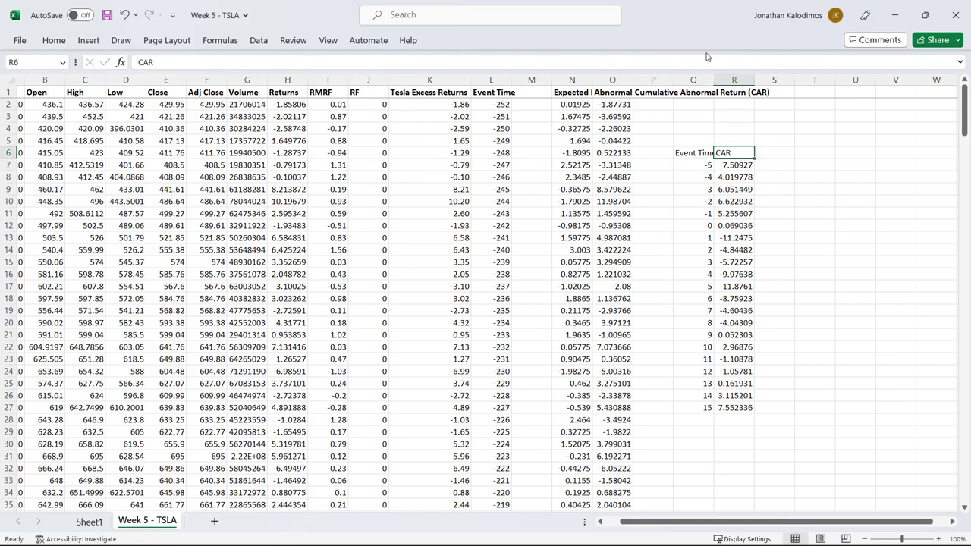
double_click(716, 78)
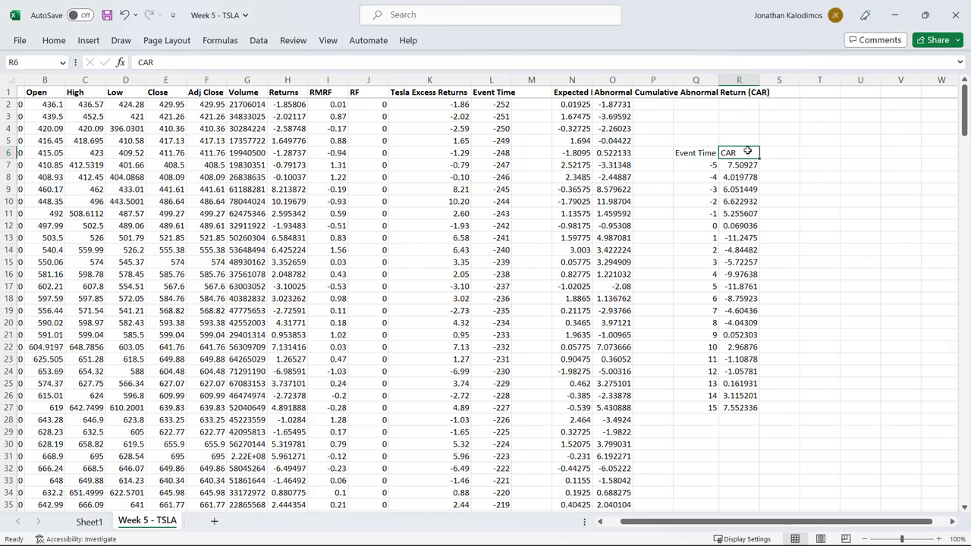
left_click_drag(687, 152, 727, 407)
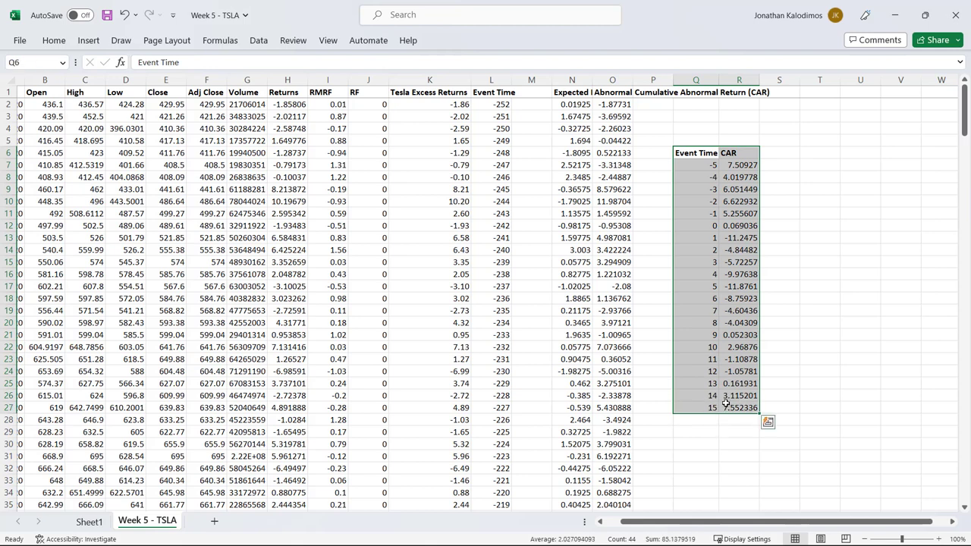
Insert a Scatter with Straight Lines and Markers chart of CAR versus Event Time, then select its plot area.
left_click(88, 40)
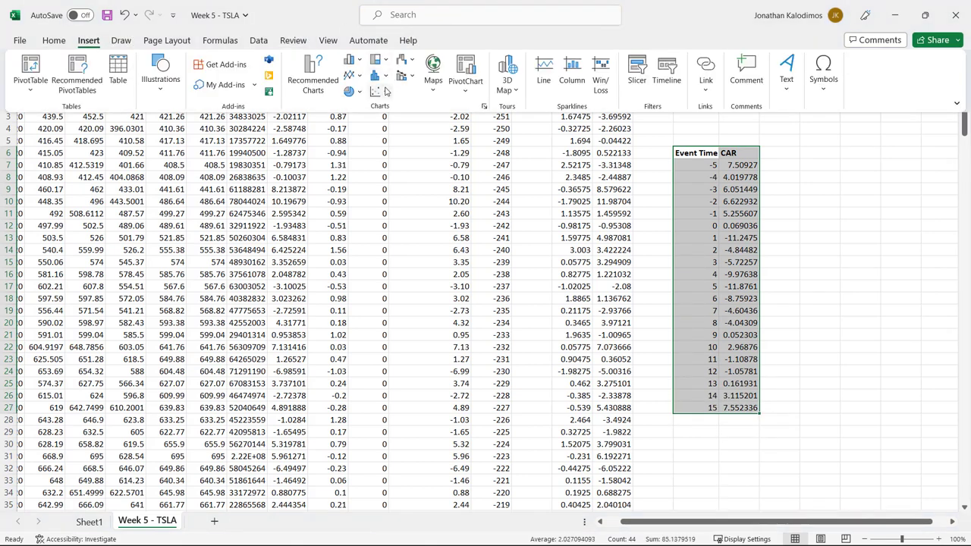
left_click(389, 94)
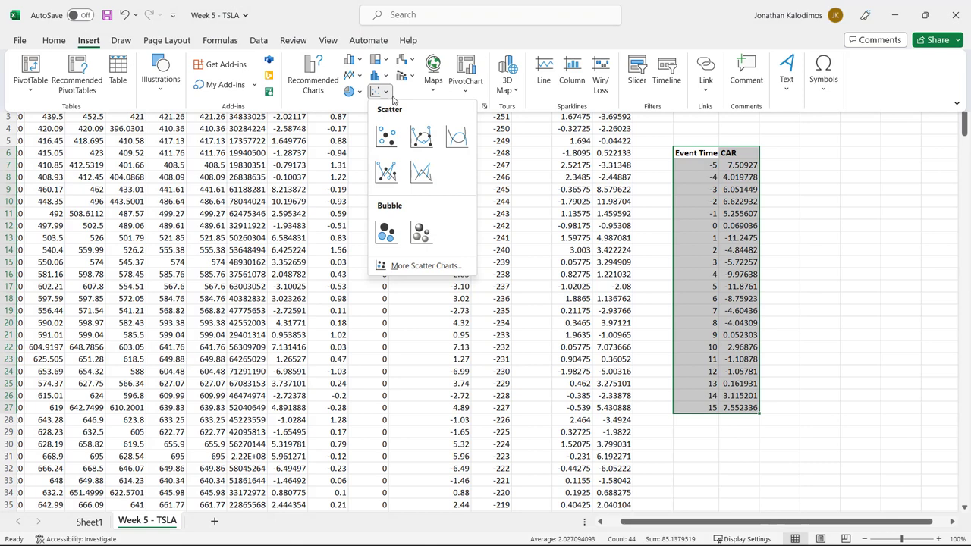
left_click(387, 172)
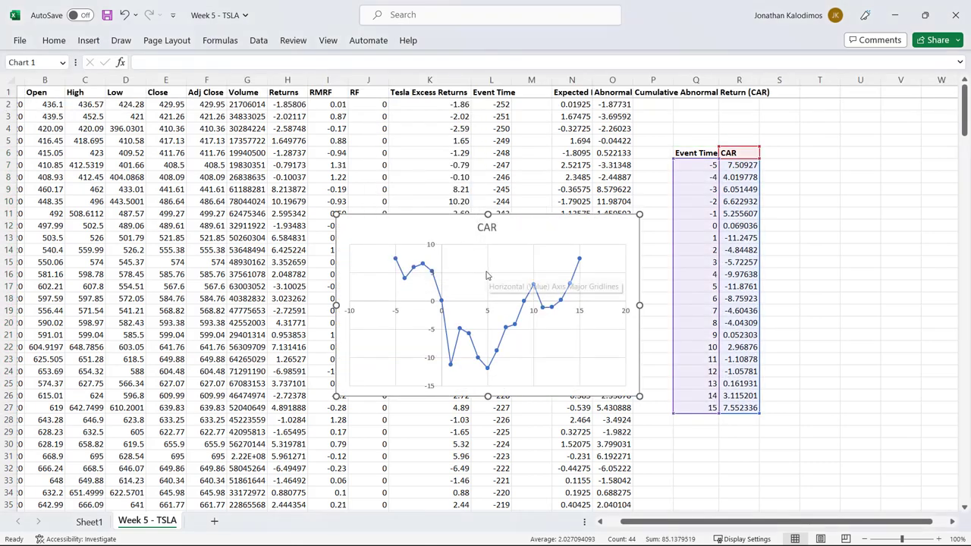
left_click(488, 276)
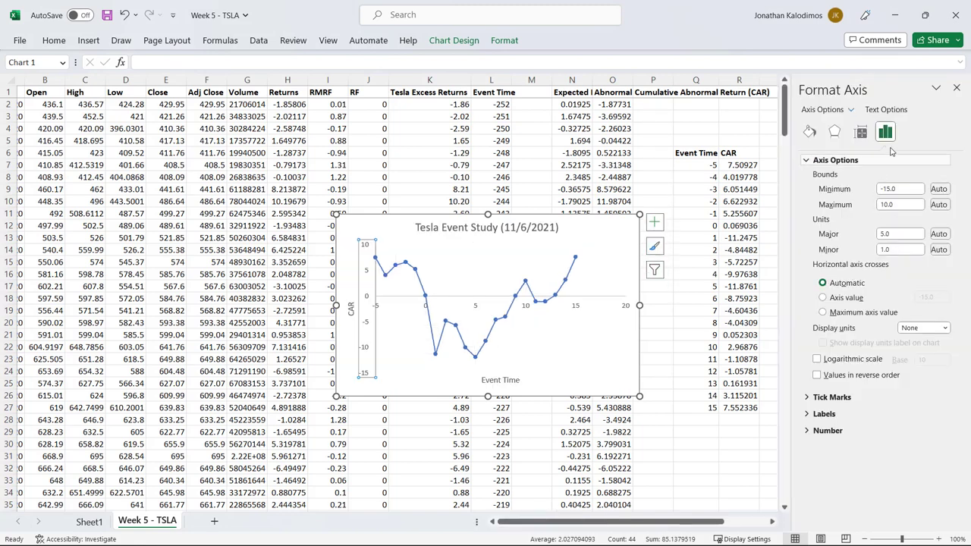
left_click(566, 342)
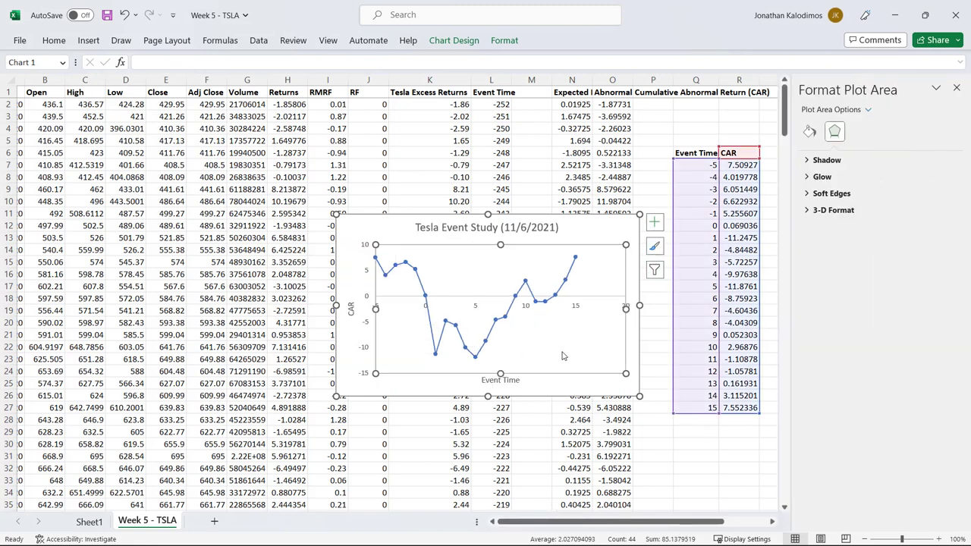
left_click(425, 386)
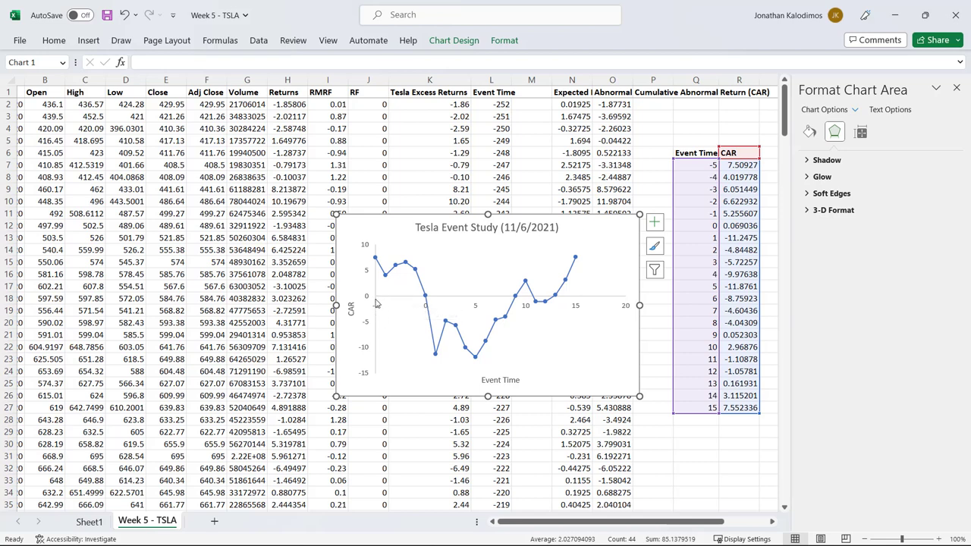
left_click(599, 374)
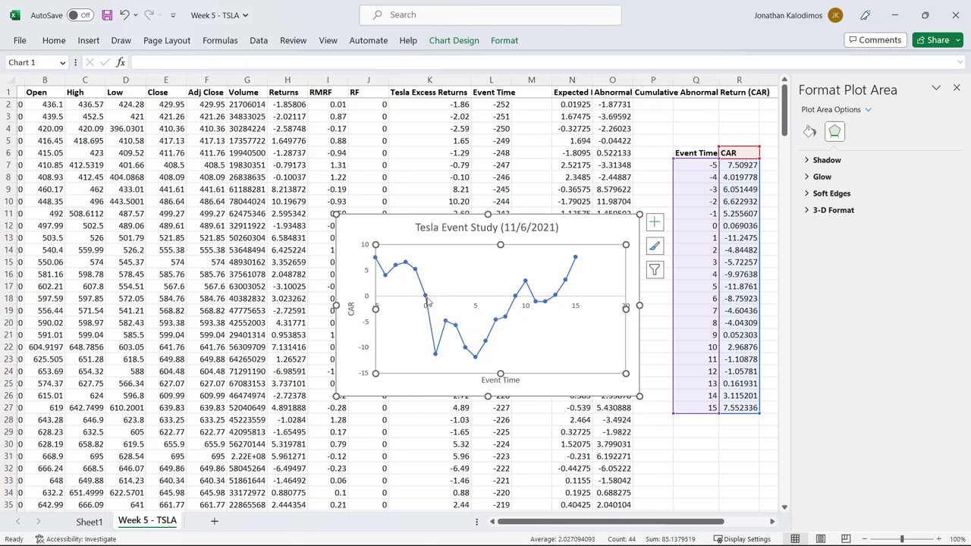
mouse_move(426, 298)
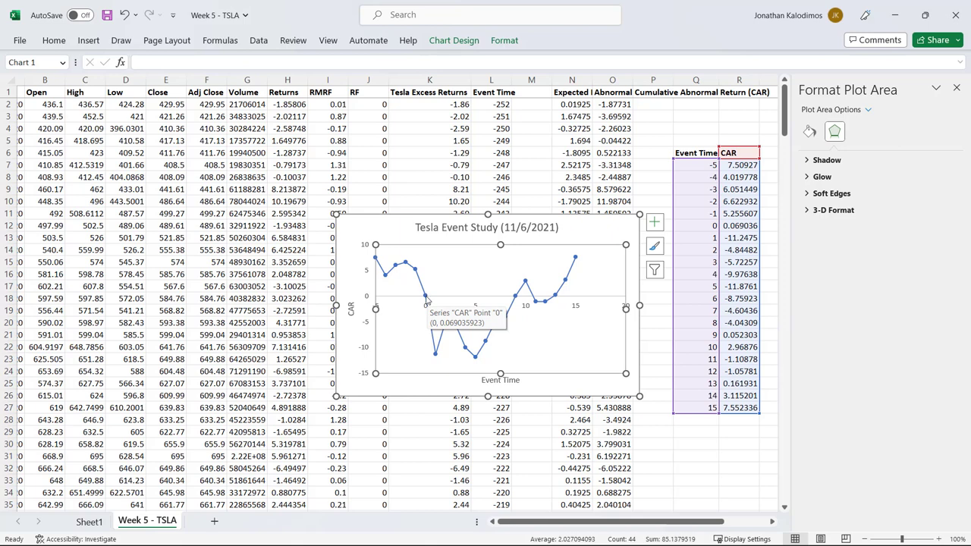
mouse_move(435, 334)
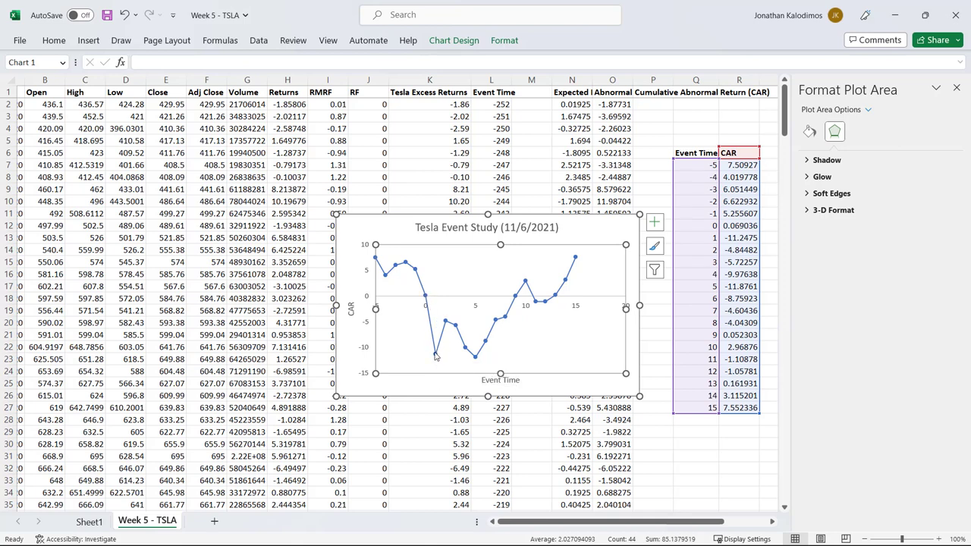
mouse_move(436, 357)
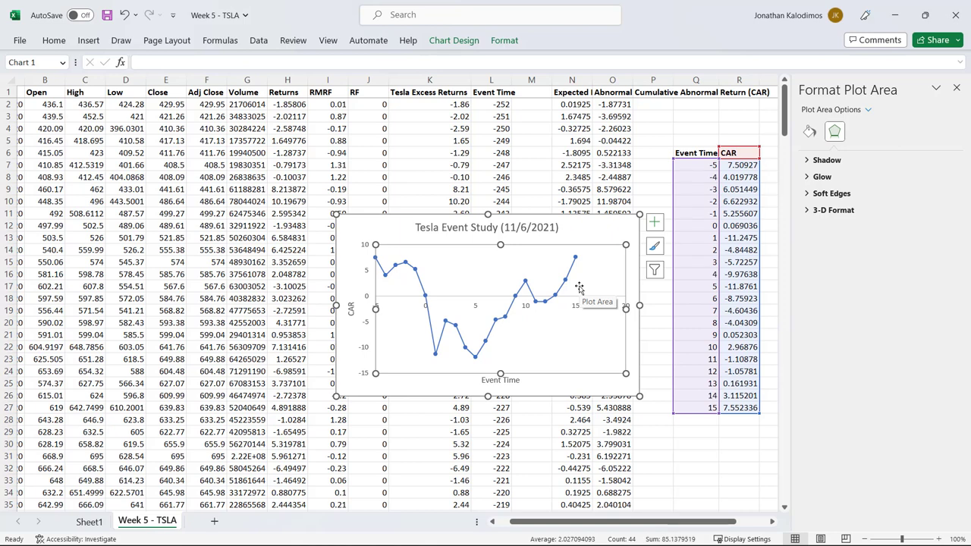
left_click(608, 386)
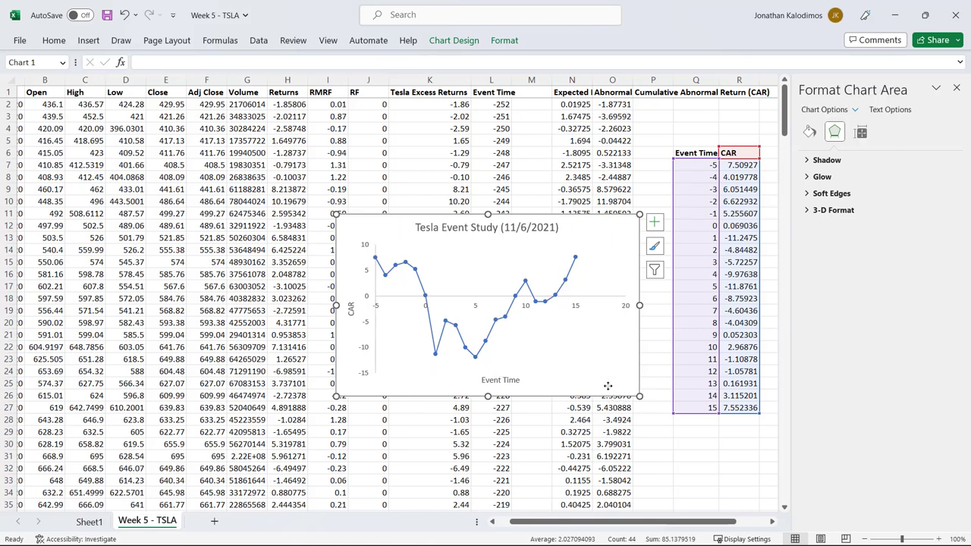